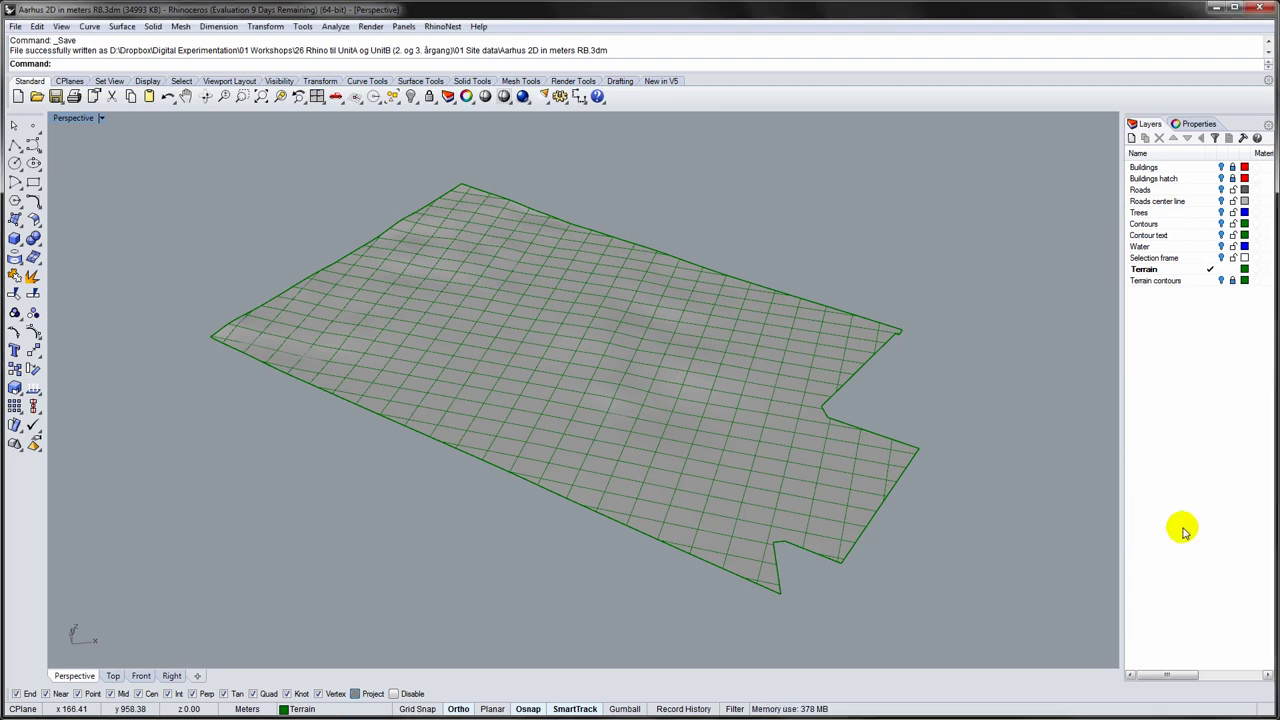
# Create a new layer named "Roads (new)".
pyautogui.click(1132, 139)
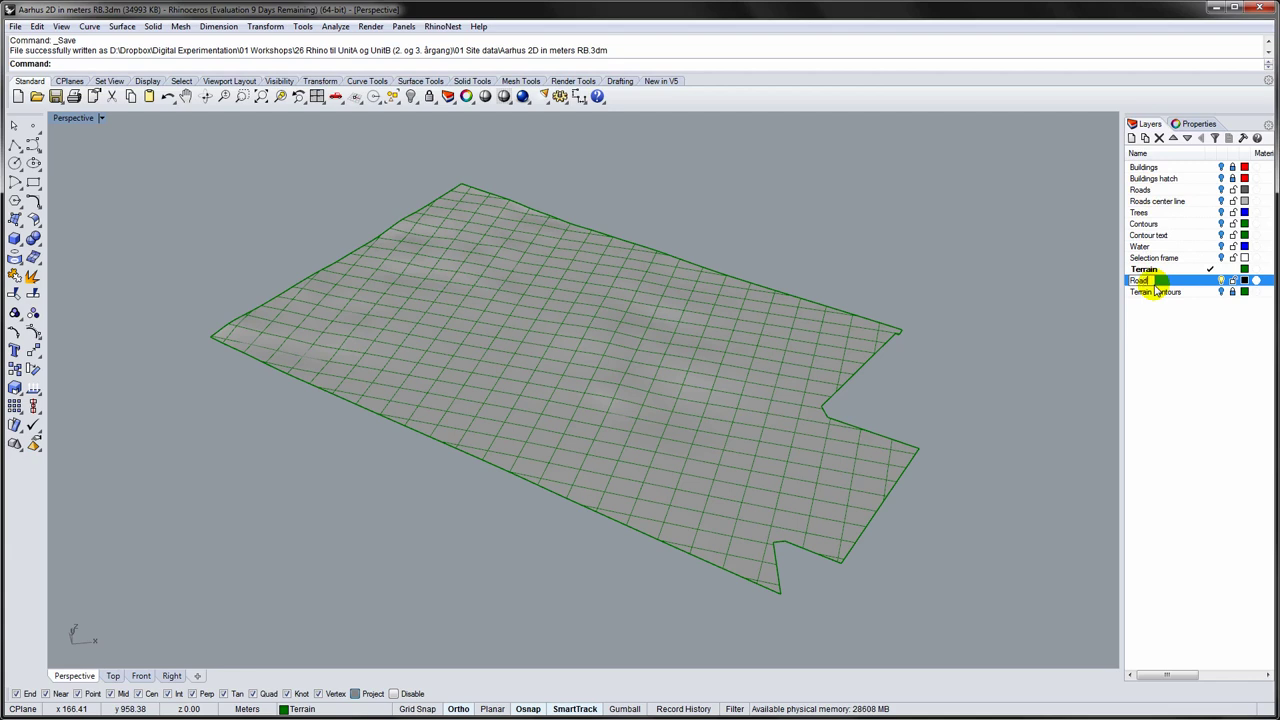
pyautogui.write('Roads (new)')
pyautogui.press('Return')
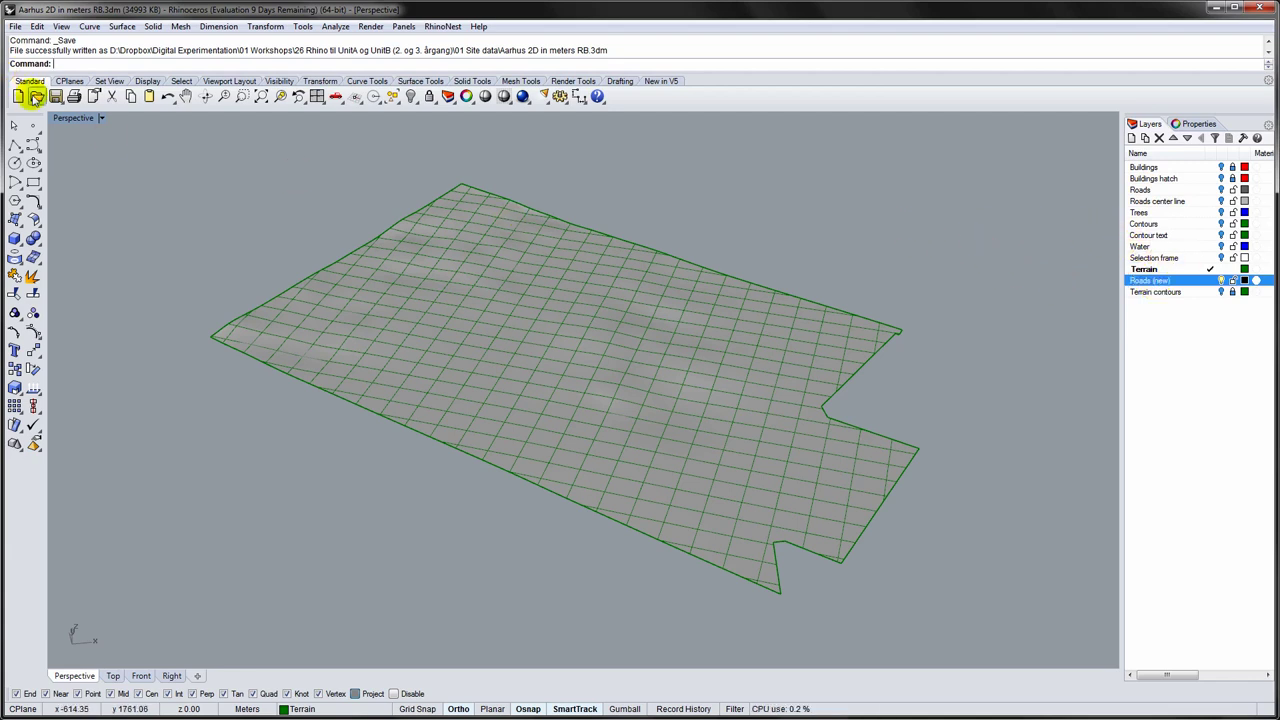
# Switch from the perspective to the top view, make the Roads layer current and turn off the Terrain layer.
pyautogui.doubleClick(77, 119)
pyautogui.doubleClick(65, 119)
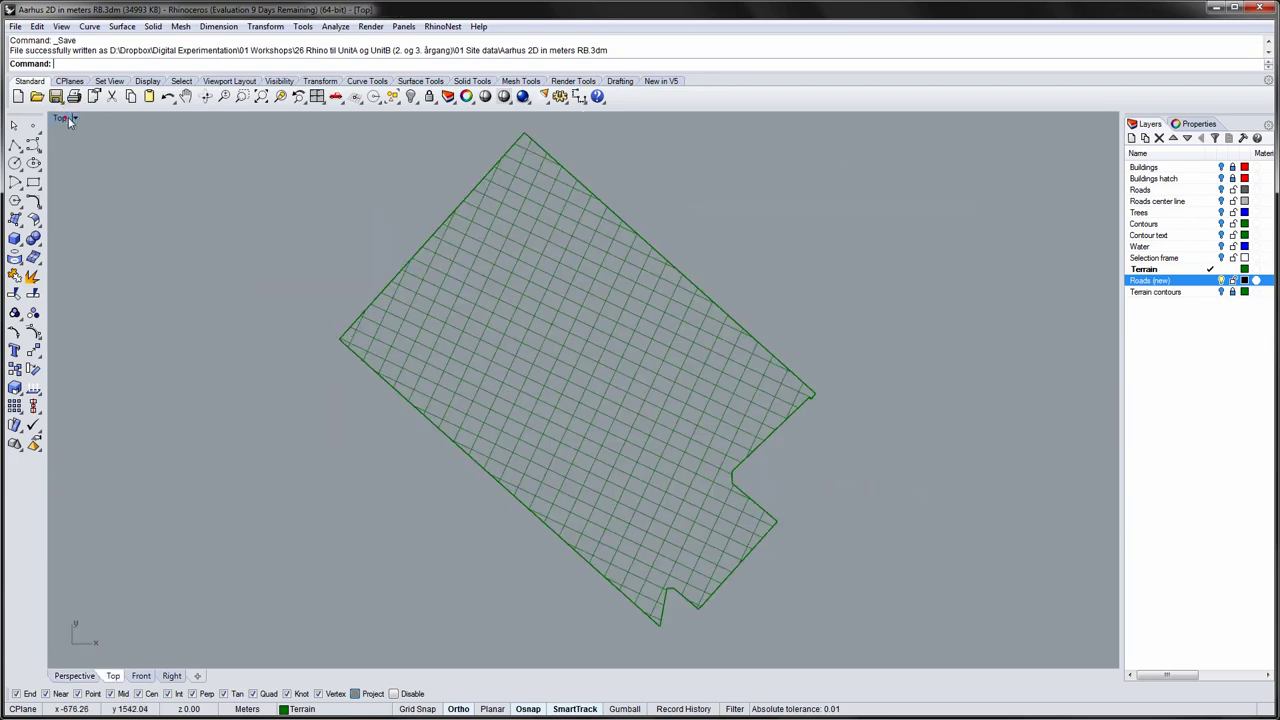
pyautogui.doubleClick(1192, 189)
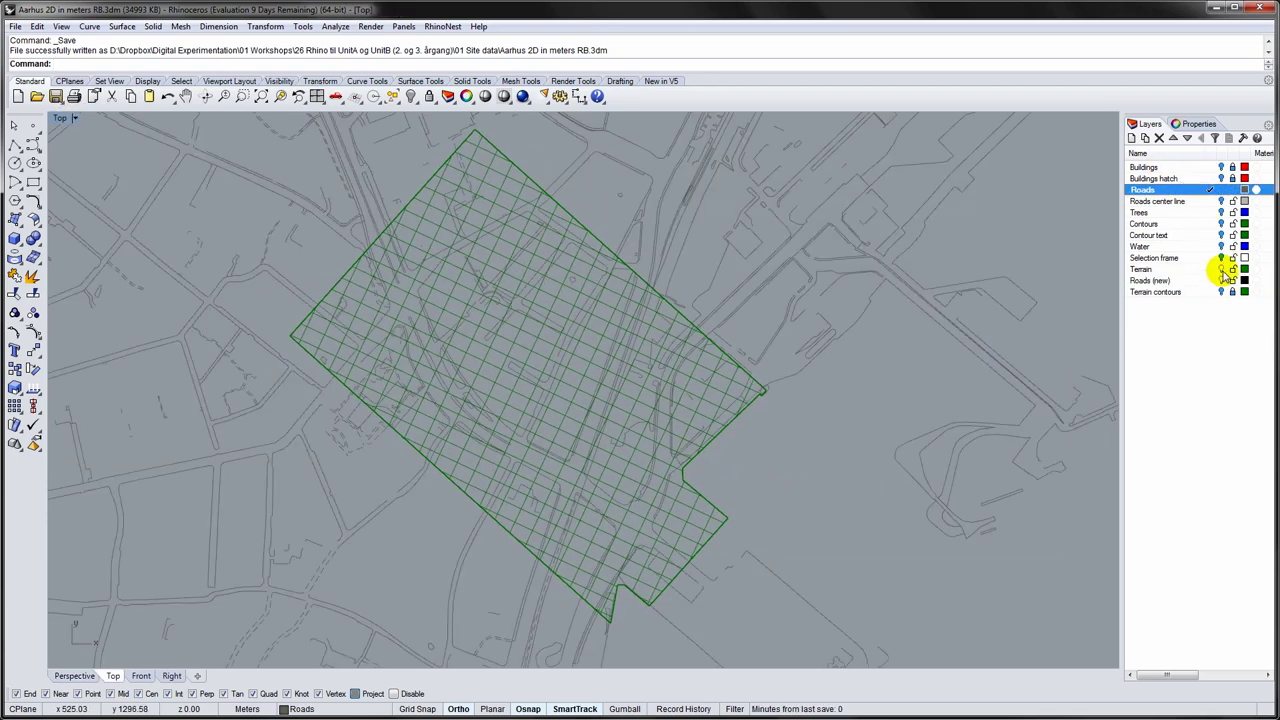
pyautogui.click(1220, 269)
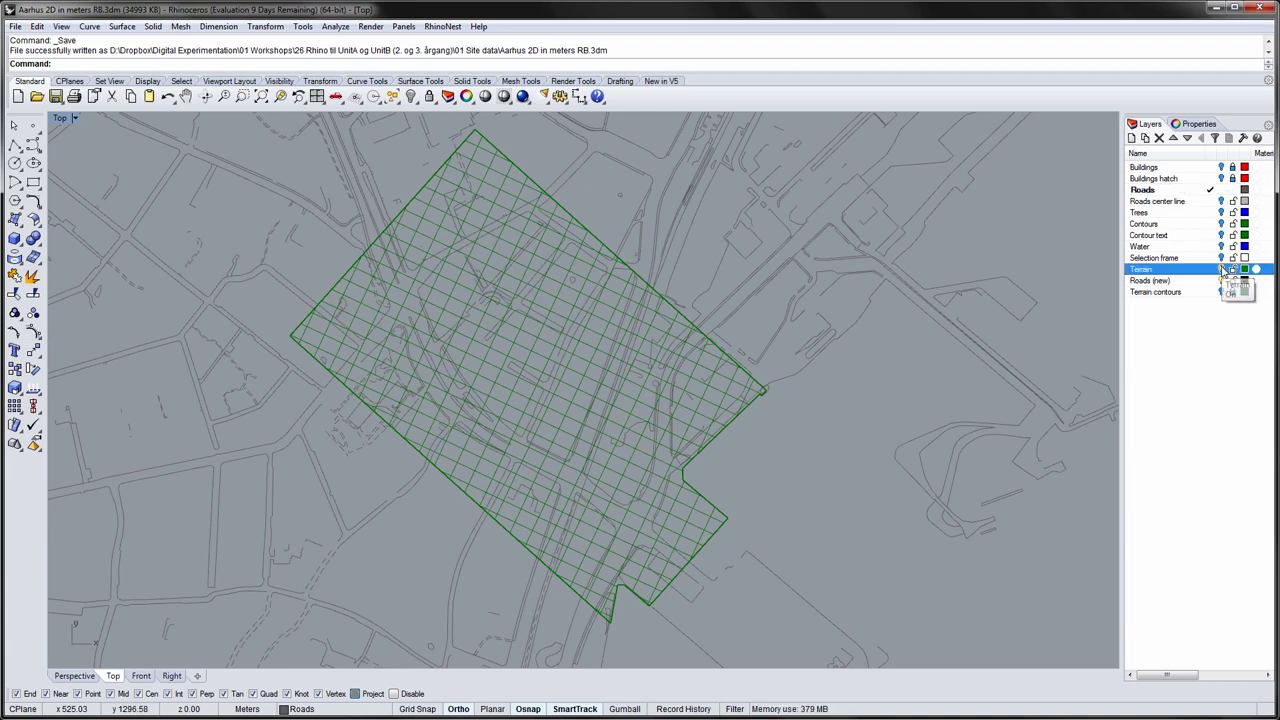
# Make Roads center line the current layer and have the Roads and Buildings layers visible as reference.
pyautogui.doubleClick(1178, 203)
pyautogui.click(1220, 190)
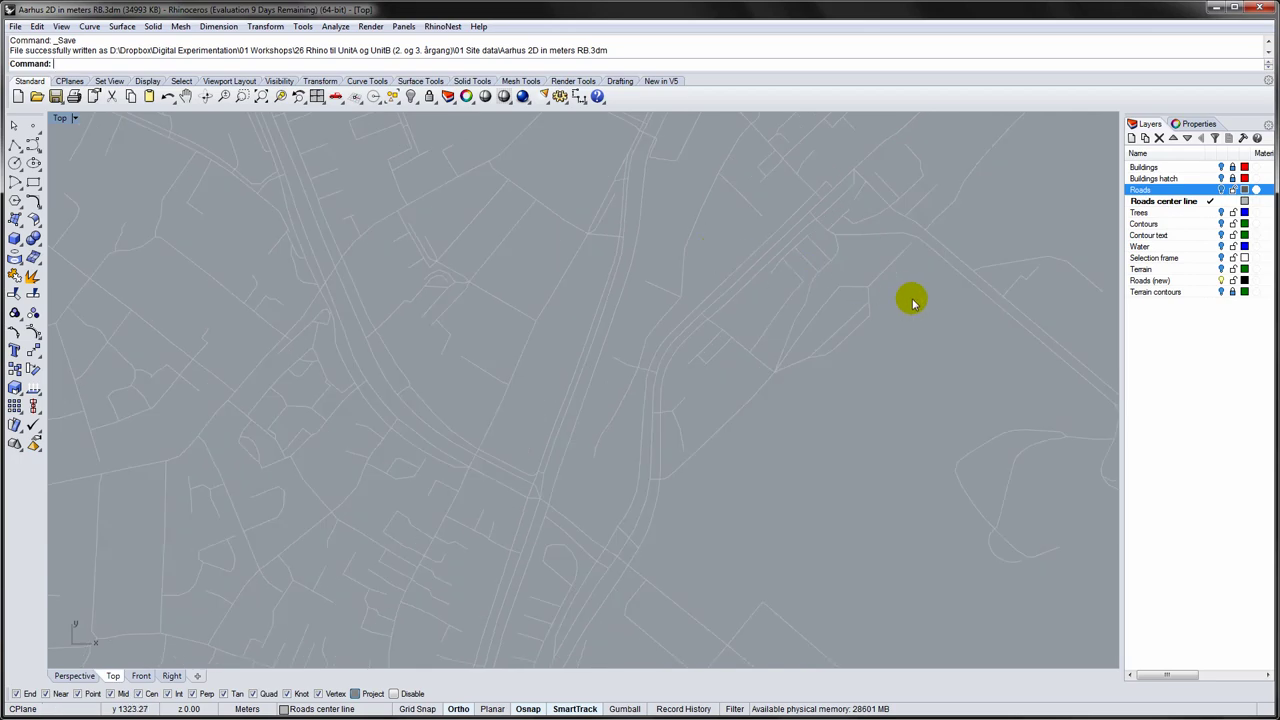
pyautogui.click(1220, 190)
pyautogui.click(1220, 166)
# Select the road center lines around the central building block and the one continuing southwest from its southern corner.
pyautogui.moveTo(447, 363); pyautogui.dragTo(491, 349, button='right')
pyautogui.scroll(6, 599, 249)
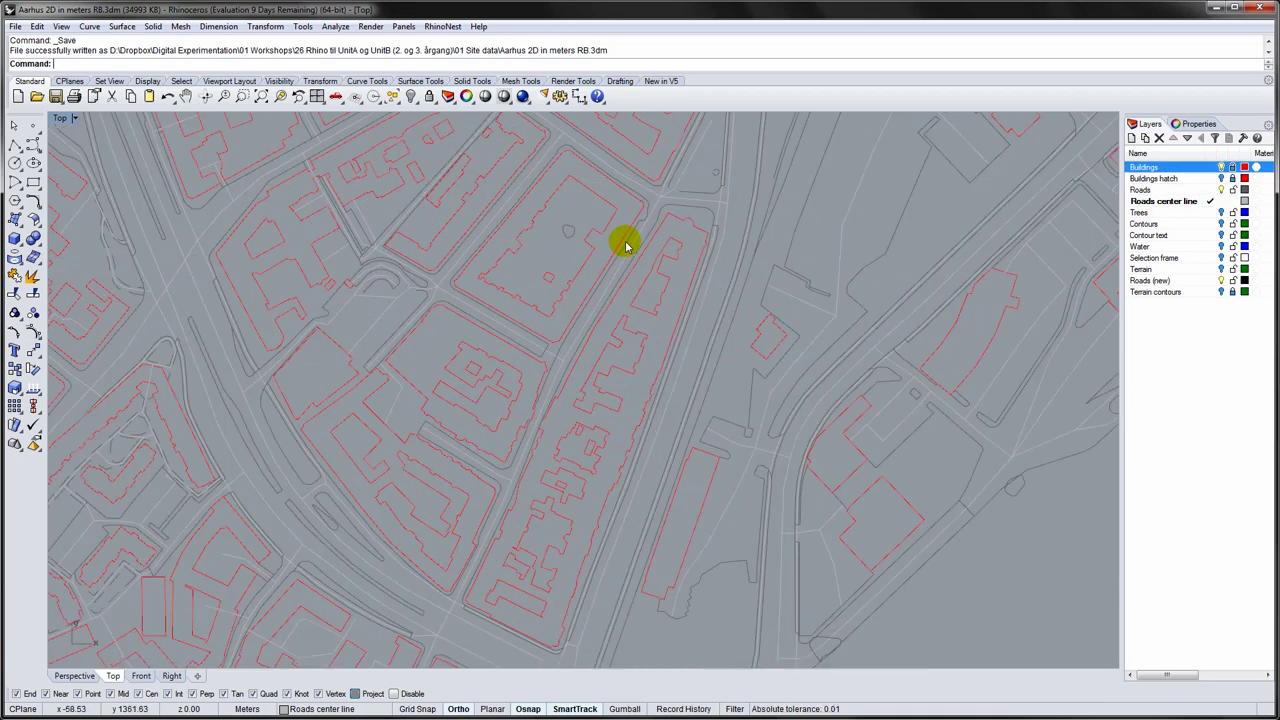
pyautogui.click(630, 246)
pyautogui.click(645, 205)
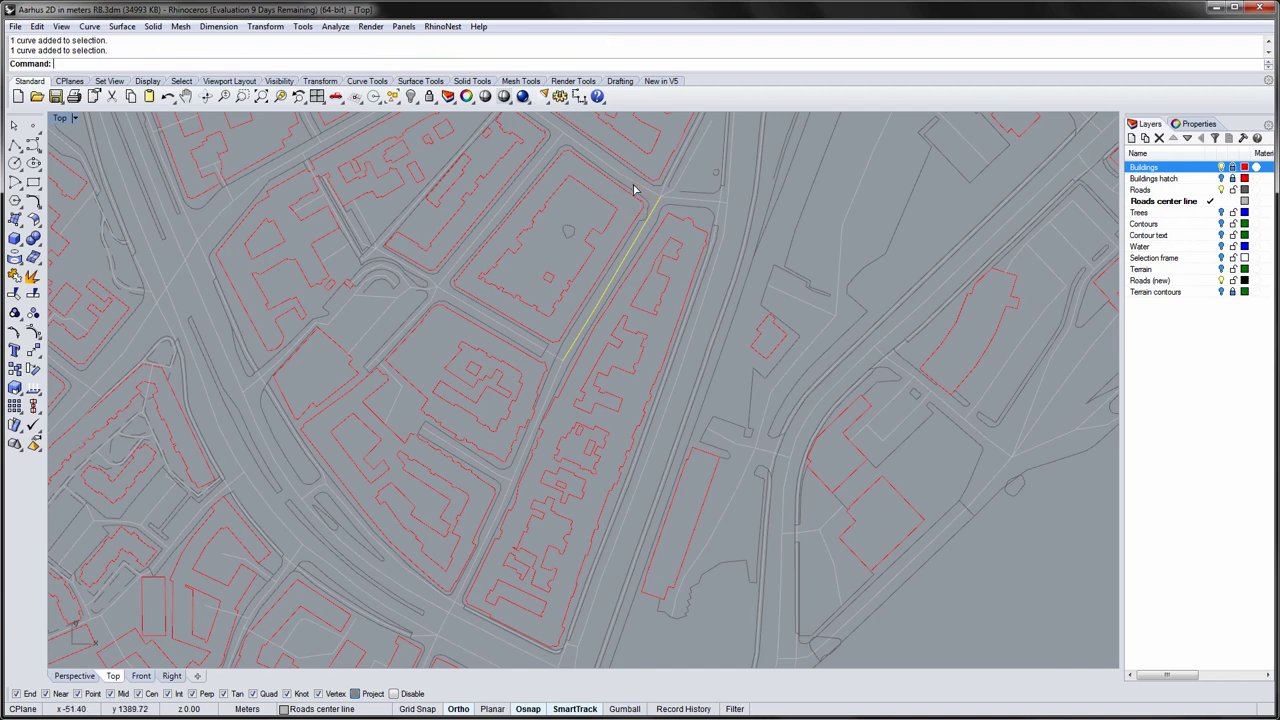
pyautogui.click(549, 147)
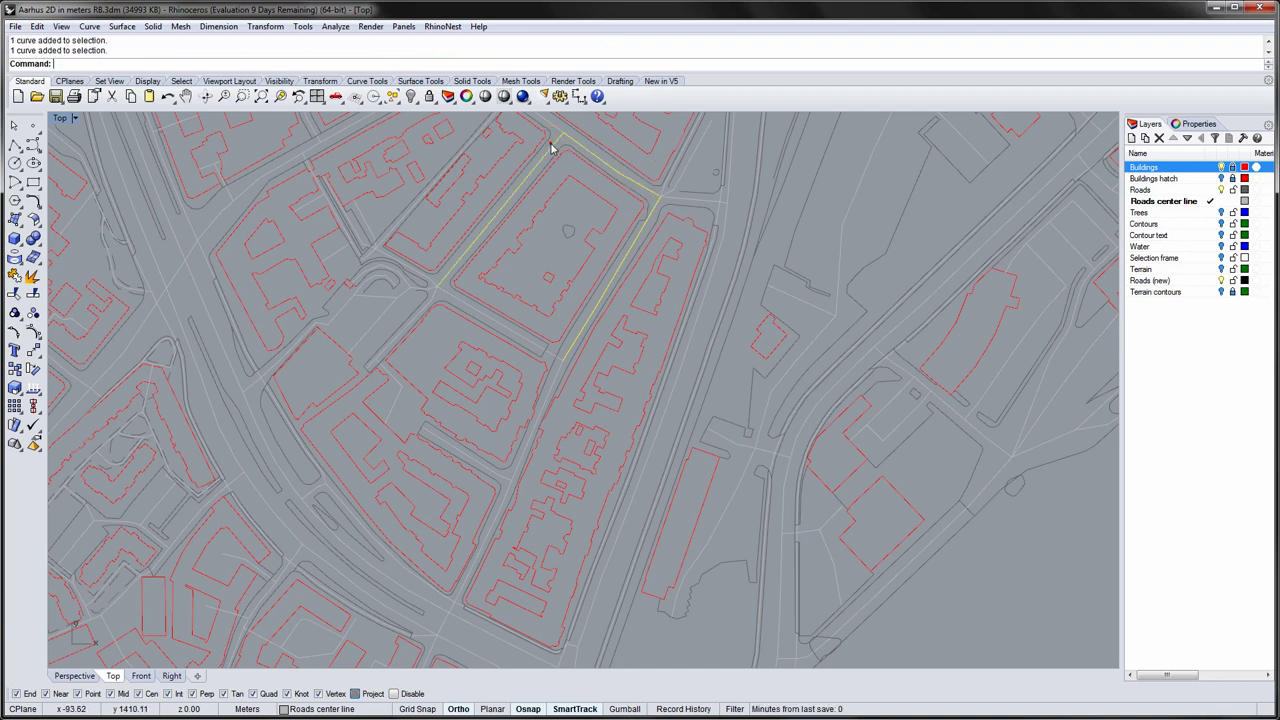
pyautogui.click(453, 292)
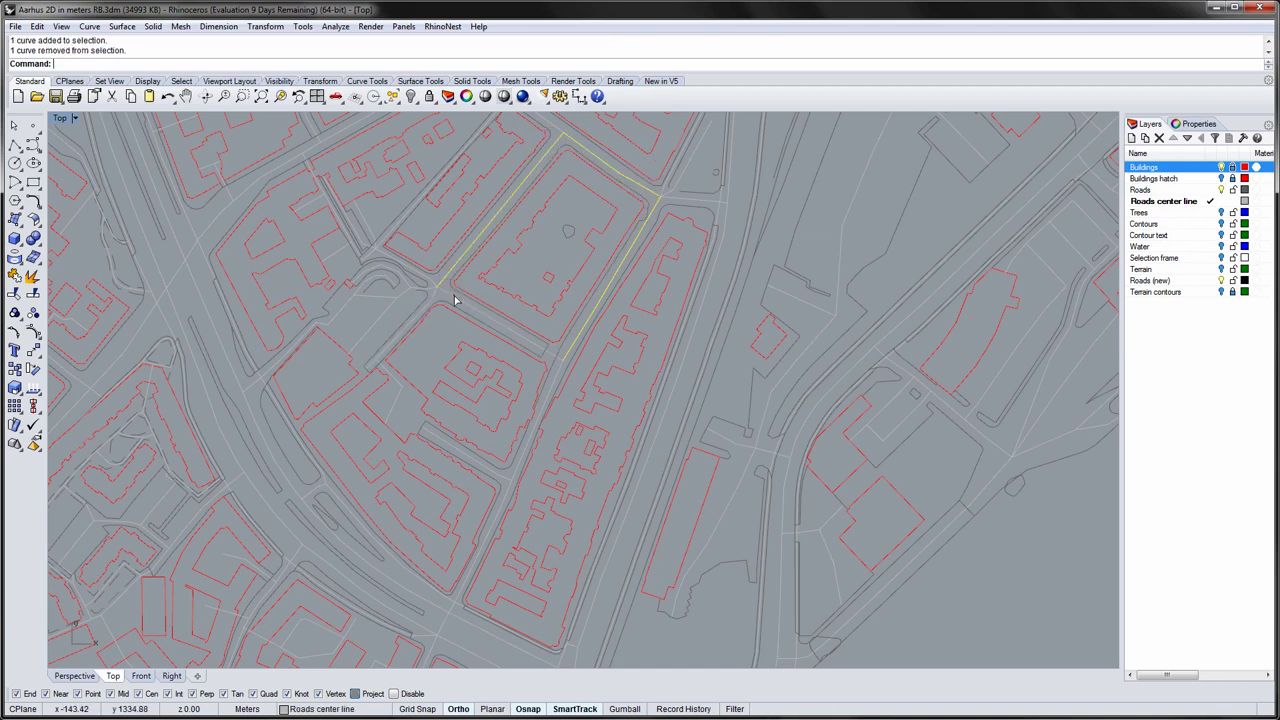
pyautogui.keyDown('ctrl'); pyautogui.click(452, 293); pyautogui.keyUp('ctrl')
pyautogui.keyDown('shift'); pyautogui.click(548, 392); pyautogui.keyUp('shift')
pyautogui.click(548, 392)
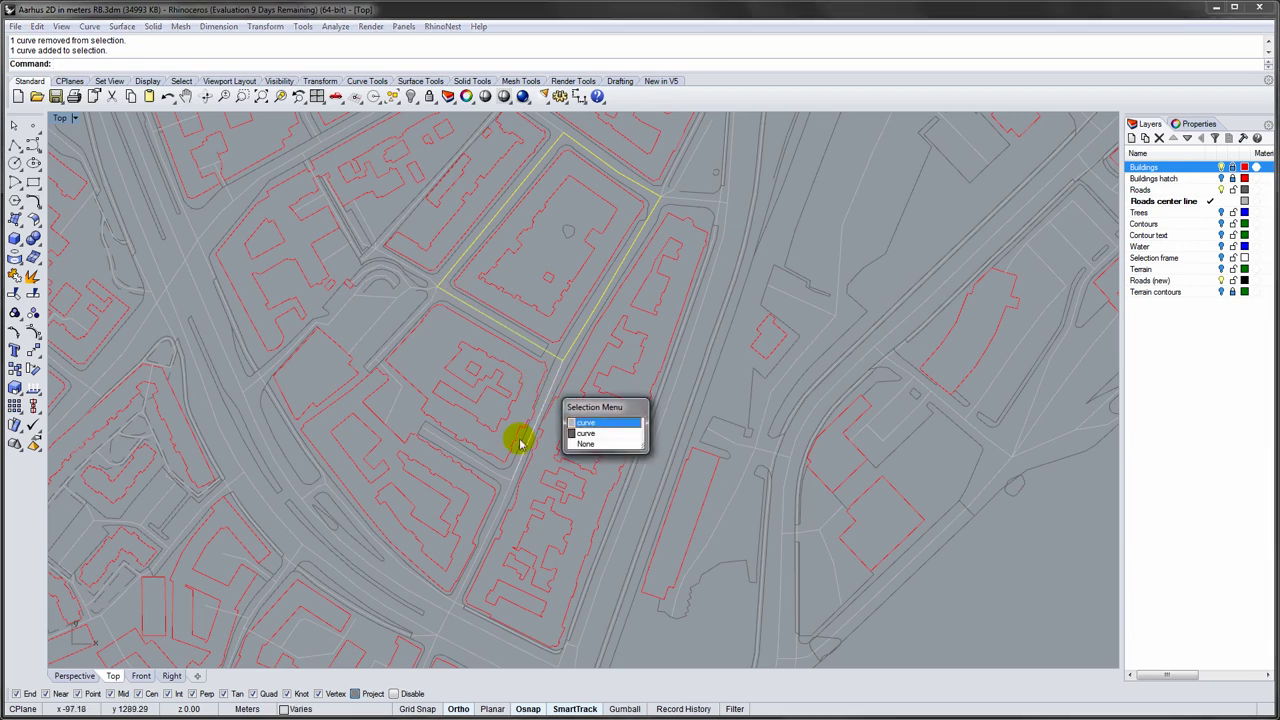
pyautogui.click(586, 425)
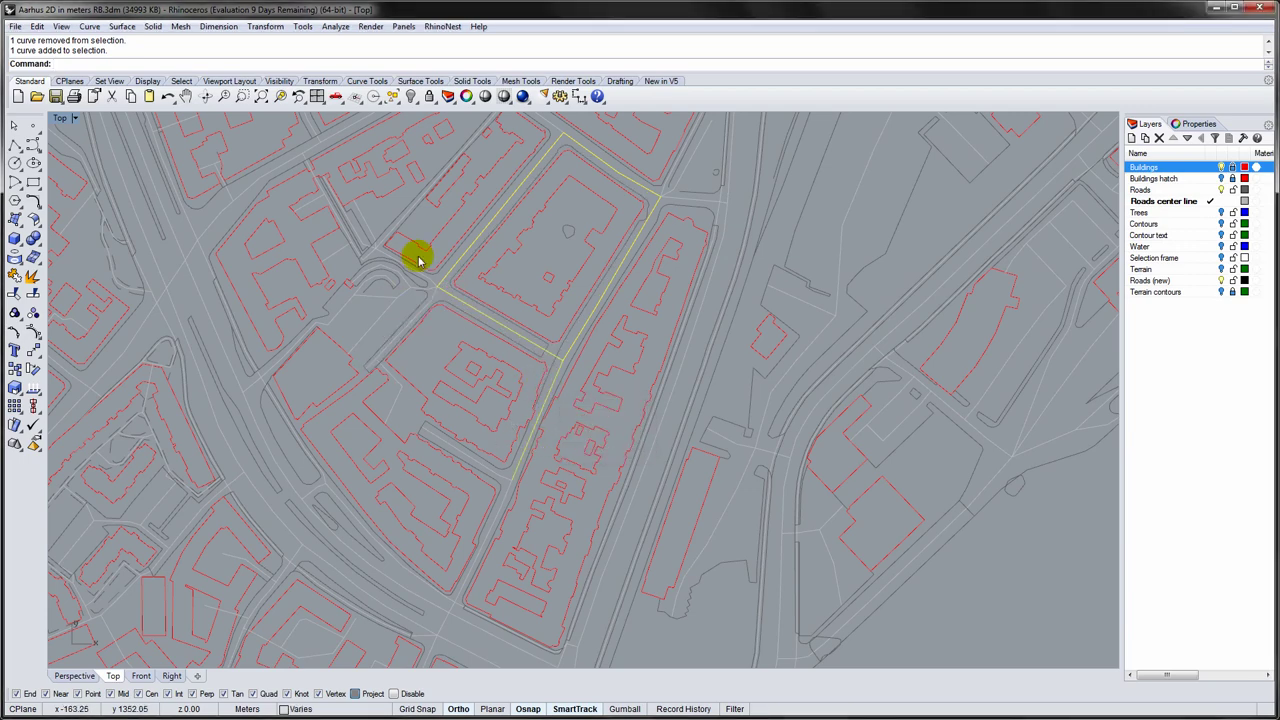
# Add the center lines running northwest and southwest from the block's corners to the selection, leaving out unwanted curves.
pyautogui.moveTo(422, 254); pyautogui.dragTo(449, 434, button='right')
pyautogui.scroll(4, 552, 305)
pyautogui.scroll(1, 553, 305)
pyautogui.keyDown('shift'); pyautogui.click(564, 278); pyautogui.keyUp('shift')
pyautogui.keyDown('shift'); pyautogui.click(503, 277); pyautogui.keyUp('shift')
pyautogui.keyDown('shift'); pyautogui.click(520, 254); pyautogui.keyUp('shift')
pyautogui.keyDown('shift'); pyautogui.click(403, 407); pyautogui.keyUp('shift')
pyautogui.moveTo(412, 404); pyautogui.dragTo(454, 361, button='right')
pyautogui.keyDown('ctrl'); pyautogui.click(560, 216); pyautogui.keyUp('ctrl')
pyautogui.moveTo(560, 211); pyautogui.dragTo(703, 198, button='right')
pyautogui.keyDown('shift'); pyautogui.click(521, 441); pyautogui.keyUp('shift')
pyautogui.keyDown('shift'); pyautogui.click(456, 514); pyautogui.keyUp('shift')
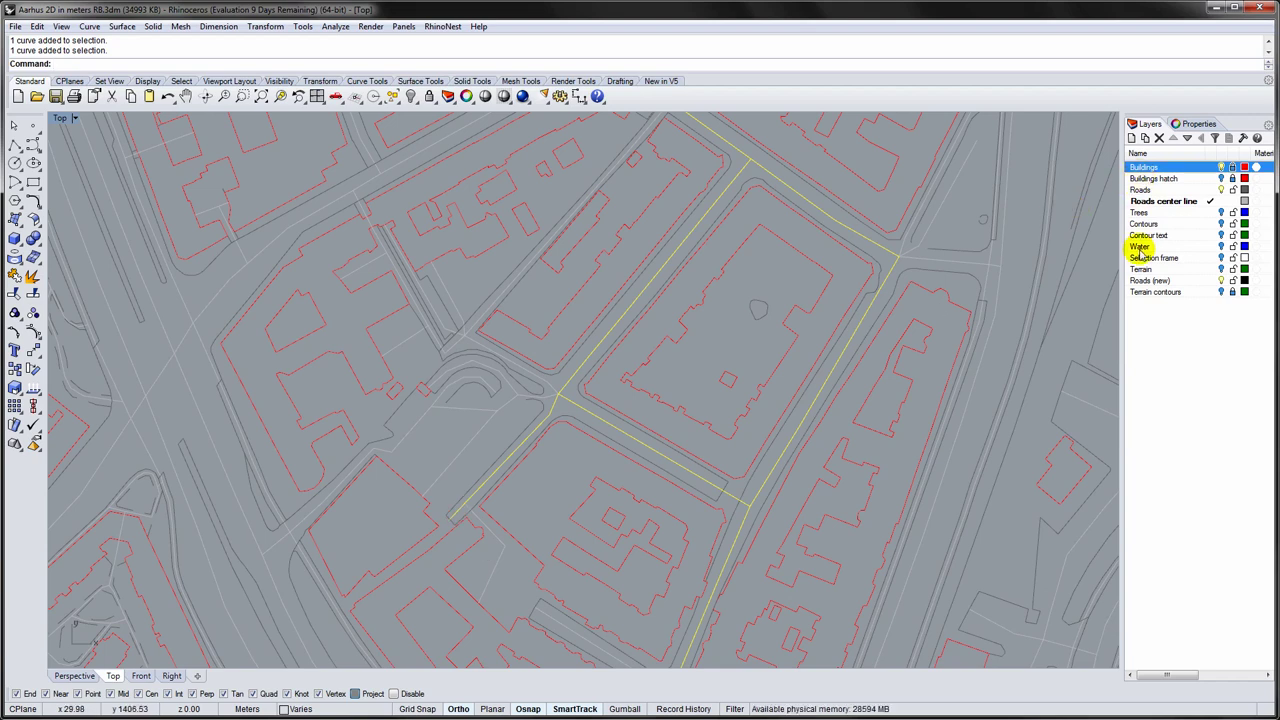
# Copy the selected center lines to the Roads (new) layer and turn off the Roads and Buildings layers.
pyautogui.rightClick(1148, 281)
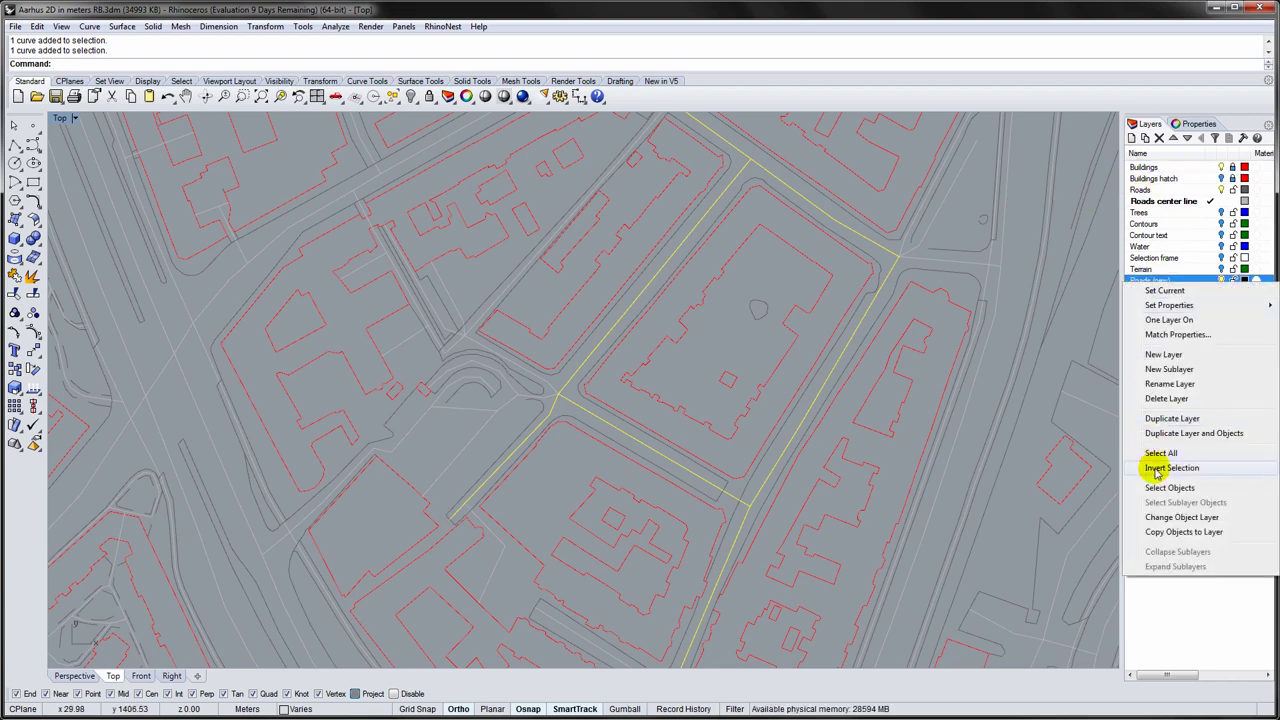
pyautogui.click(1158, 536)
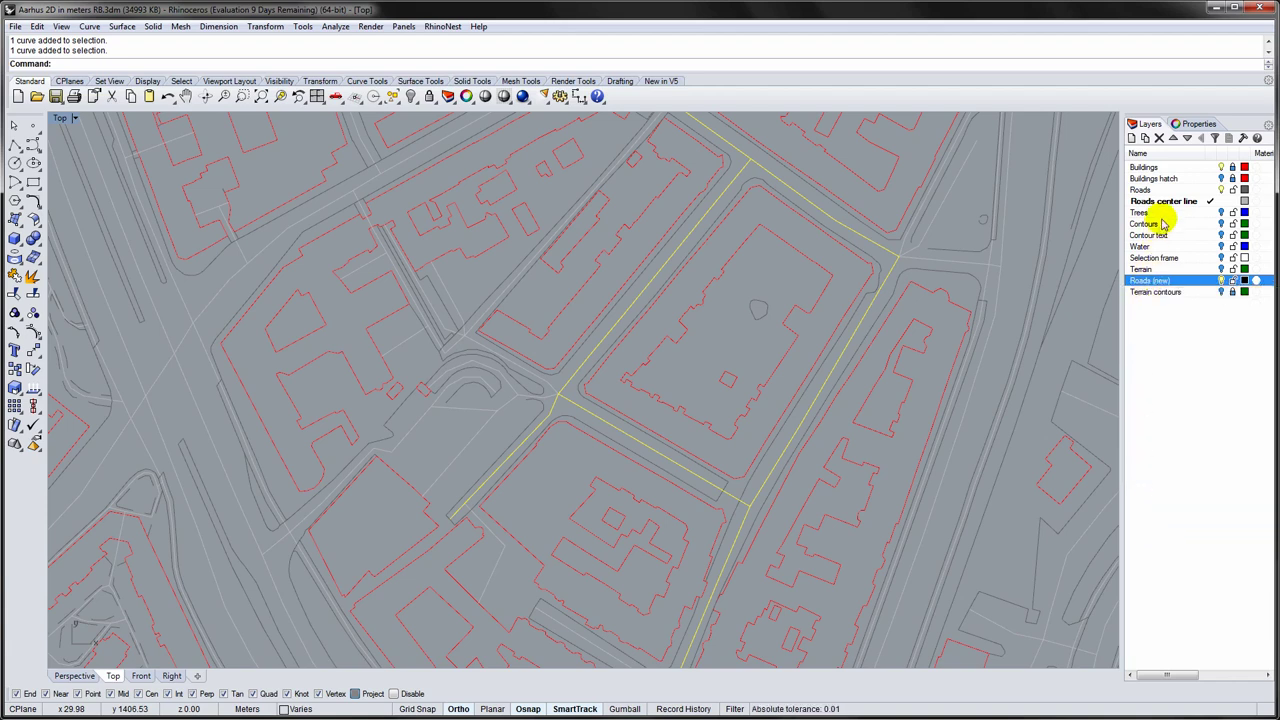
pyautogui.click(1222, 190)
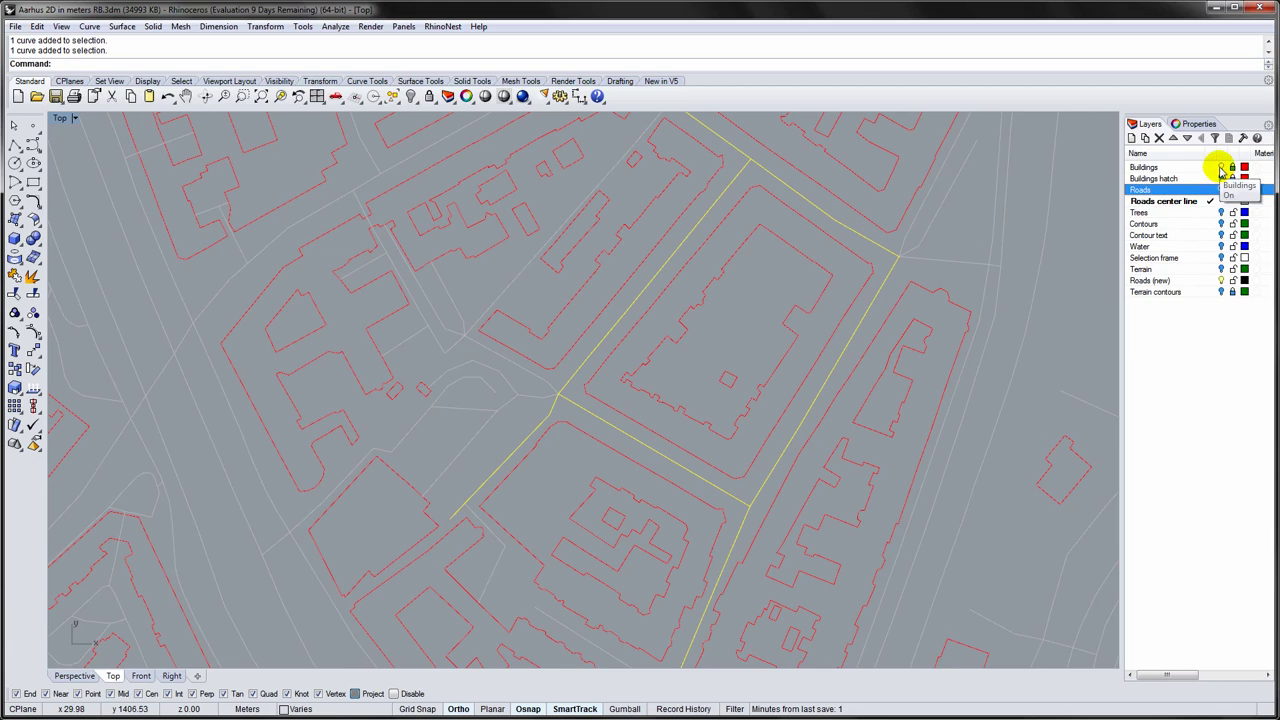
pyautogui.click(1221, 168)
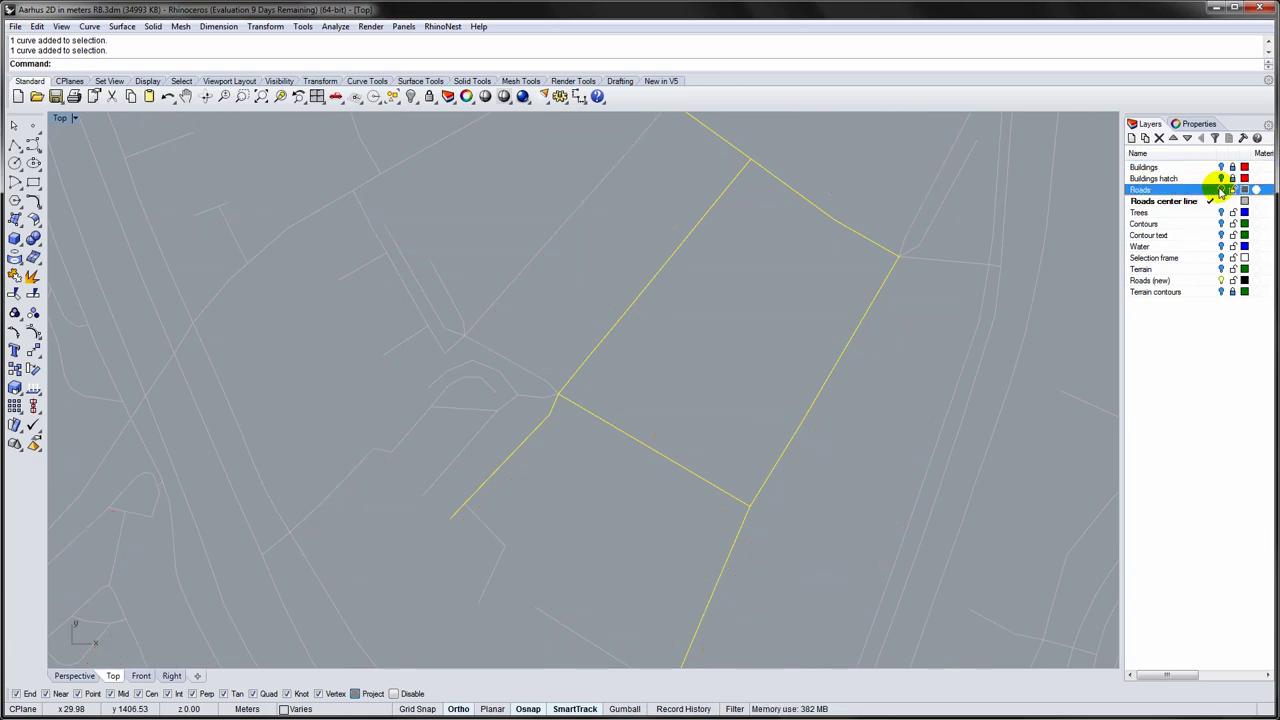
# Show the Roads layer and measure the width of the street along the block's east side between its edges.
pyautogui.click(1221, 190)
pyautogui.scroll(5, 808, 314)
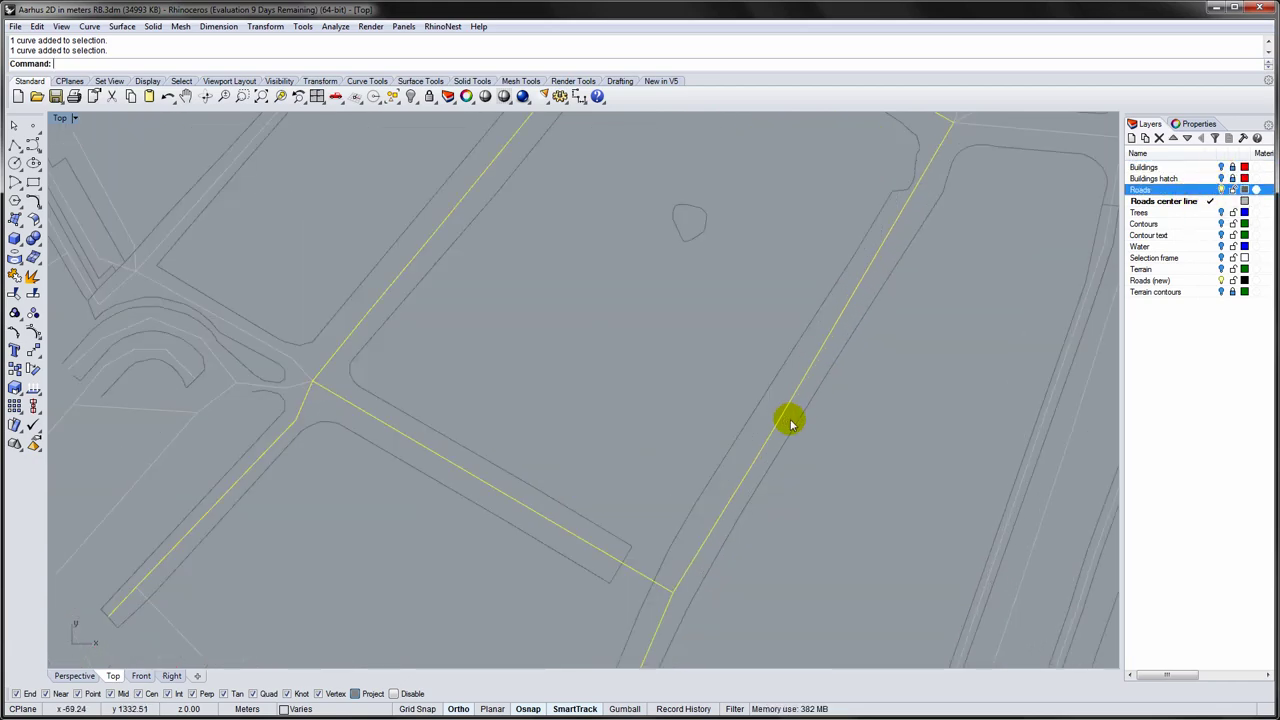
pyautogui.write('d: D')
pyautogui.write('istan')
pyautogui.press('Return')
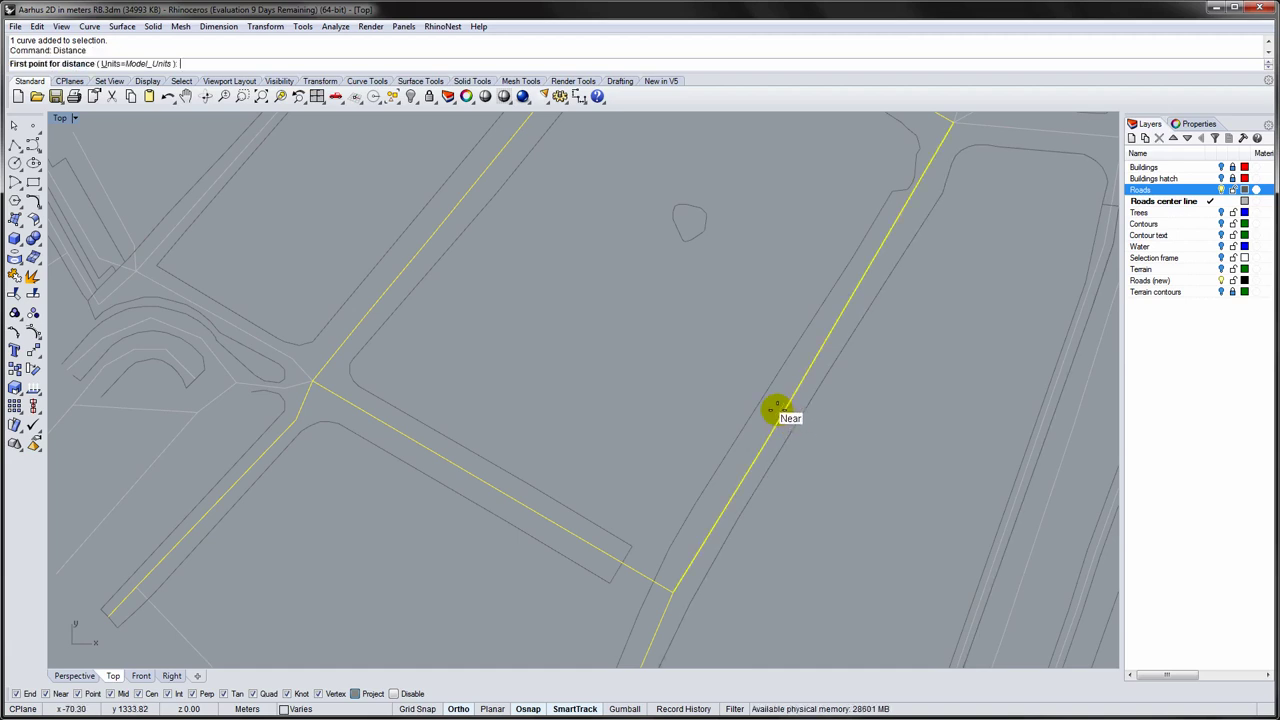
pyautogui.click(759, 400)
pyautogui.click(789, 426)
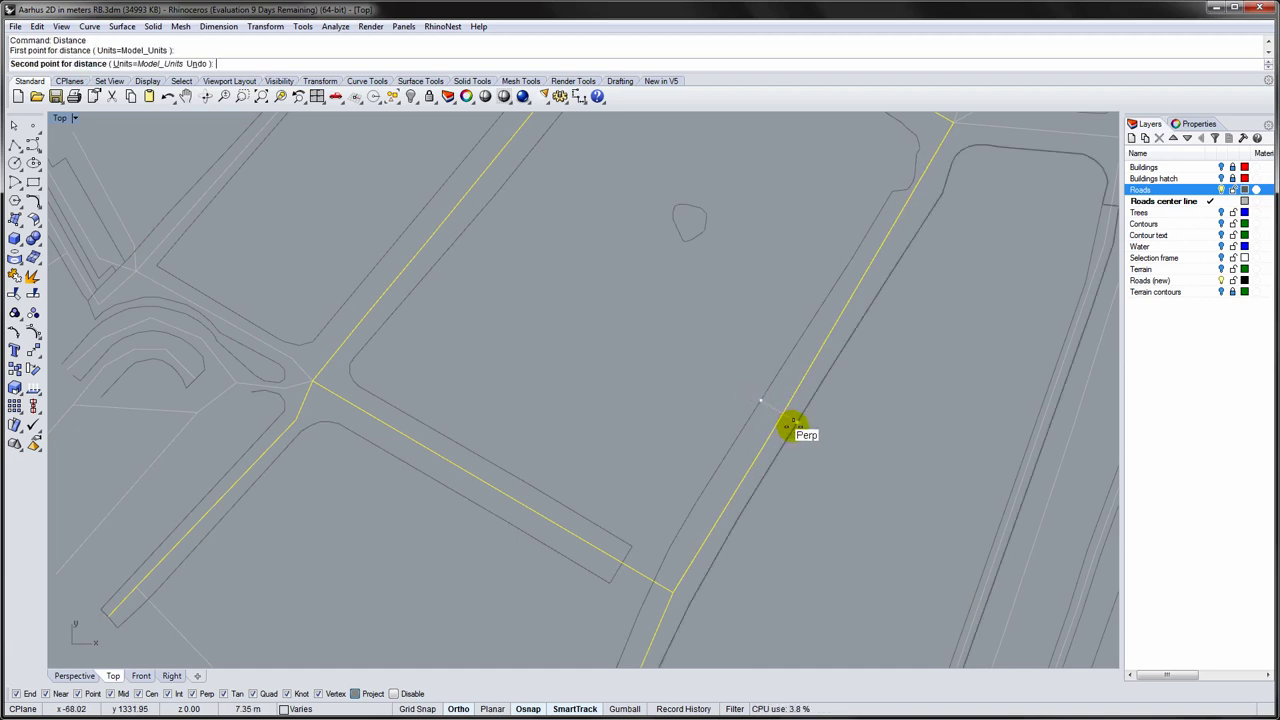
pyautogui.click(55, 62)
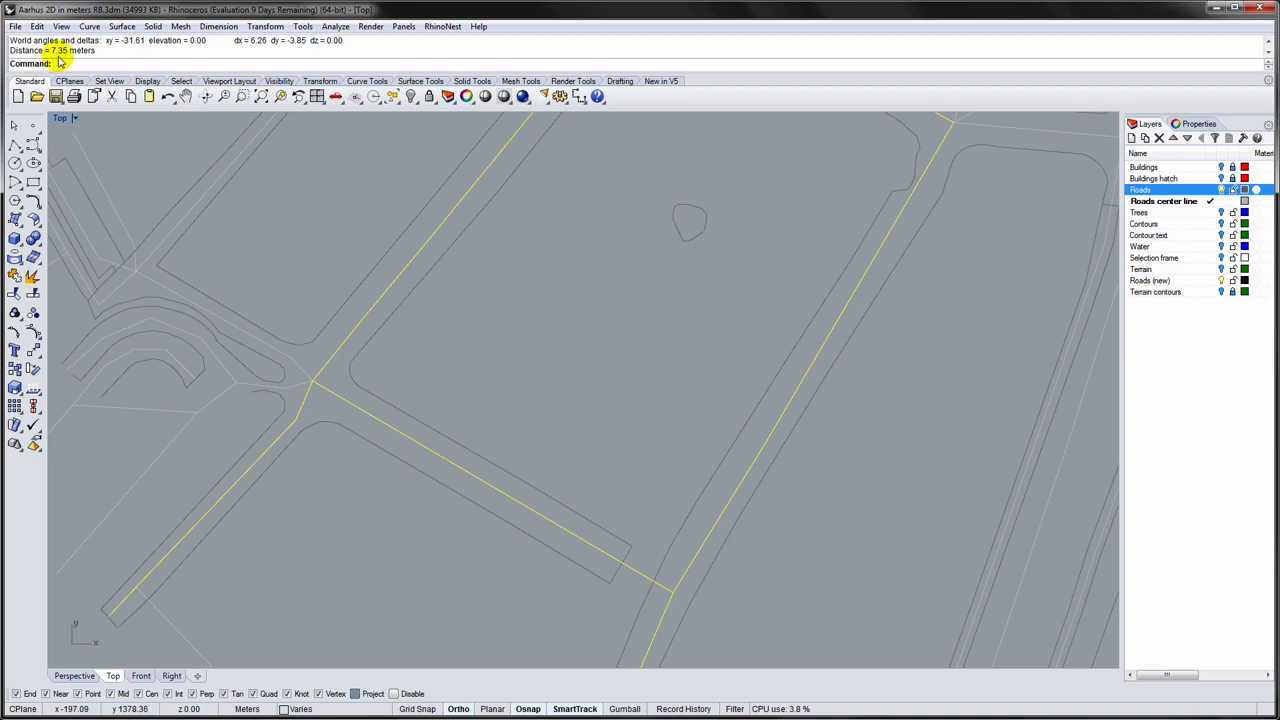
# Make Roads (new) the current layer and turn off the Roads and Roads center line layers.
pyautogui.click(1224, 190)
pyautogui.moveTo(877, 389); pyautogui.dragTo(884, 409, button='right')
pyautogui.scroll(-4, 884, 409)
pyautogui.moveTo(771, 417); pyautogui.dragTo(781, 399, button='right')
pyautogui.scroll(-2, 782, 403)
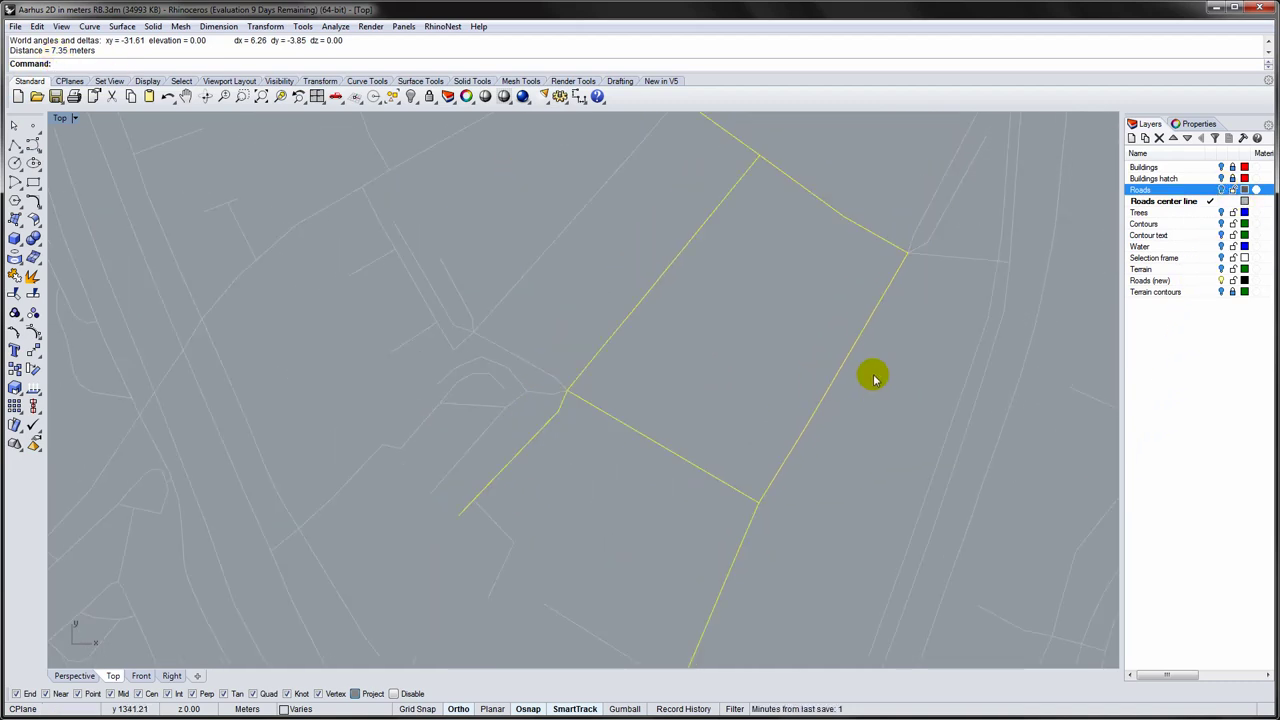
pyautogui.click(1165, 282)
pyautogui.click(1210, 282)
pyautogui.click(1224, 203)
pyautogui.click(1224, 203)
# Select all the copied center lines and join them.
pyautogui.scroll(-2, 814, 434)
pyautogui.scroll(1, 786, 457)
pyautogui.moveTo(858, 549); pyautogui.dragTo(578, 199)
pyautogui.write('Join')
pyautogui.press('Return')
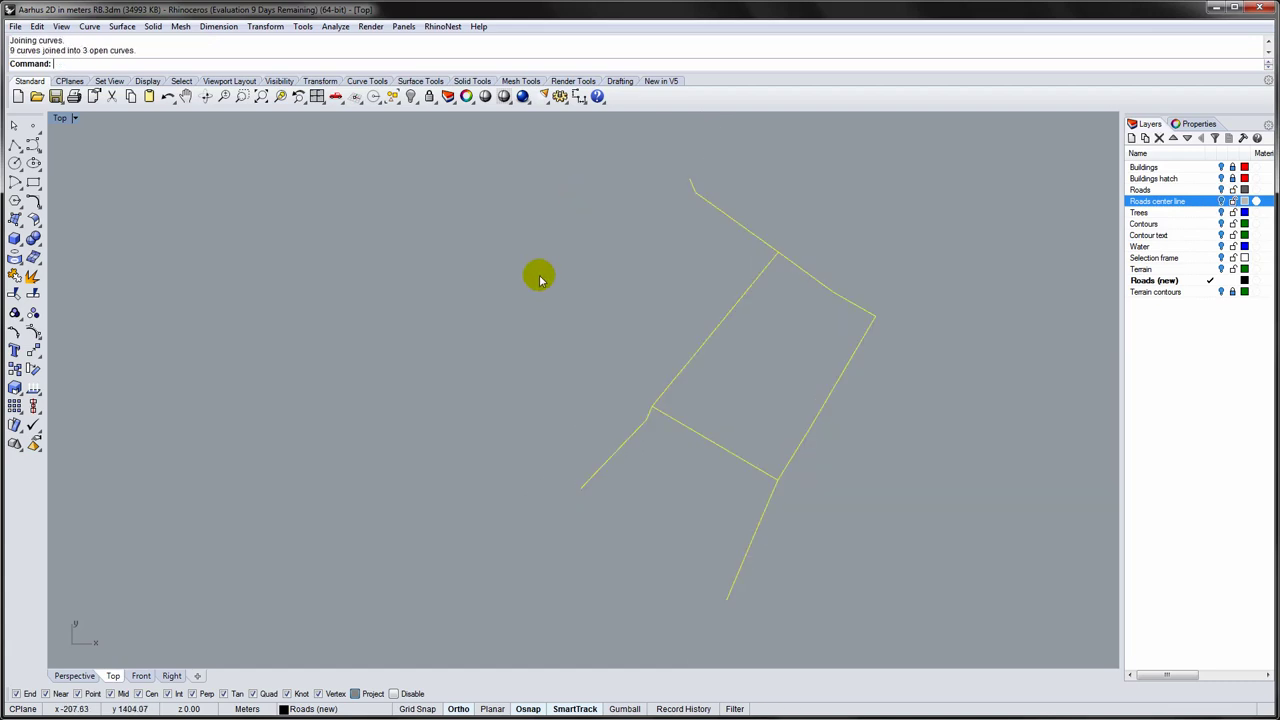
# Clear the selection and pick the joined curves individually to check which segments belong together.
pyautogui.press('Escape')
pyautogui.click(735, 220)
pyautogui.click(796, 268)
pyautogui.click(682, 424)
pyautogui.click(649, 488)
# Offset the joined curve along the block's east side 3.5 m to both sides with sharp corners and flat caps.
pyautogui.moveTo(800, 473); pyautogui.dragTo(787, 470, button='right')
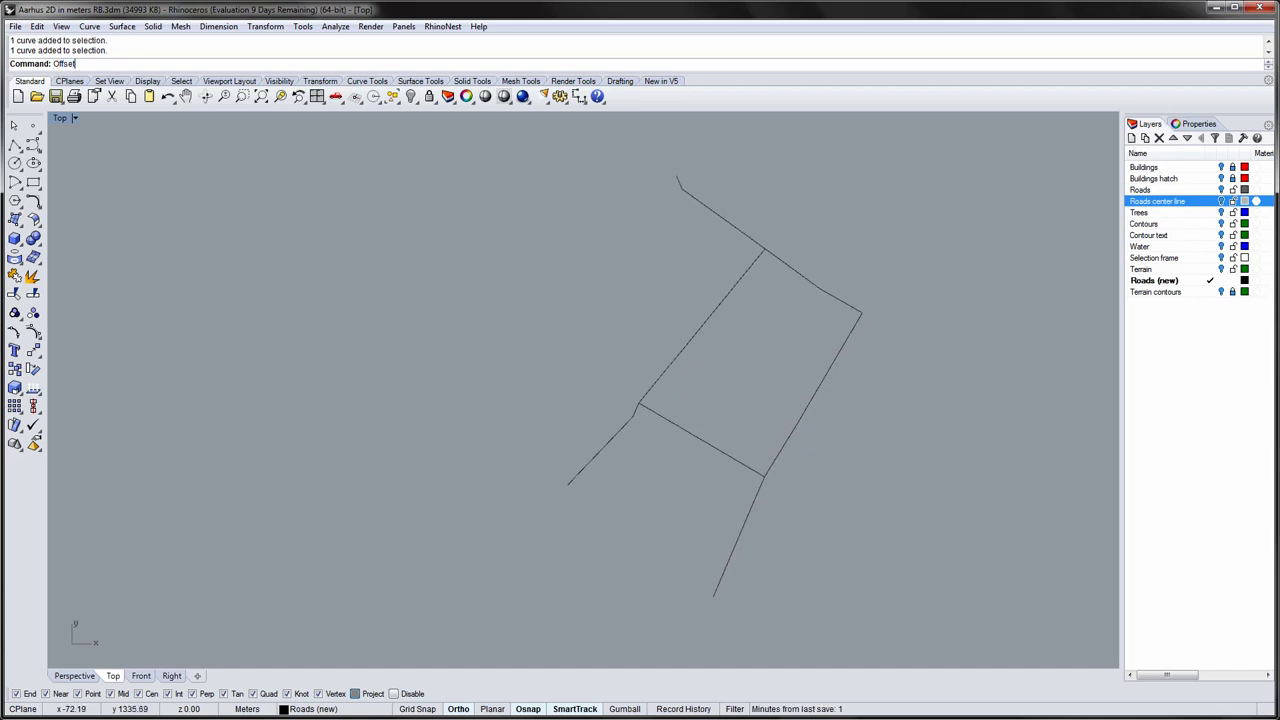
pyautogui.press('Return')
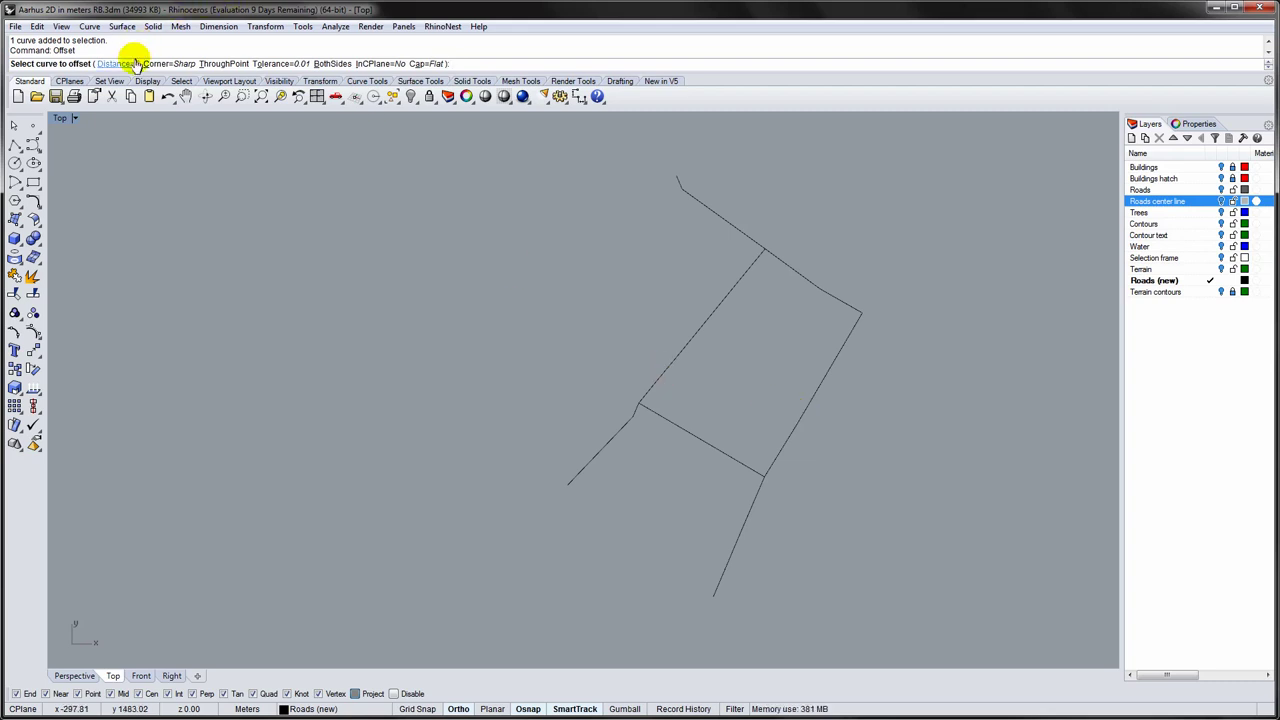
pyautogui.click(130, 64)
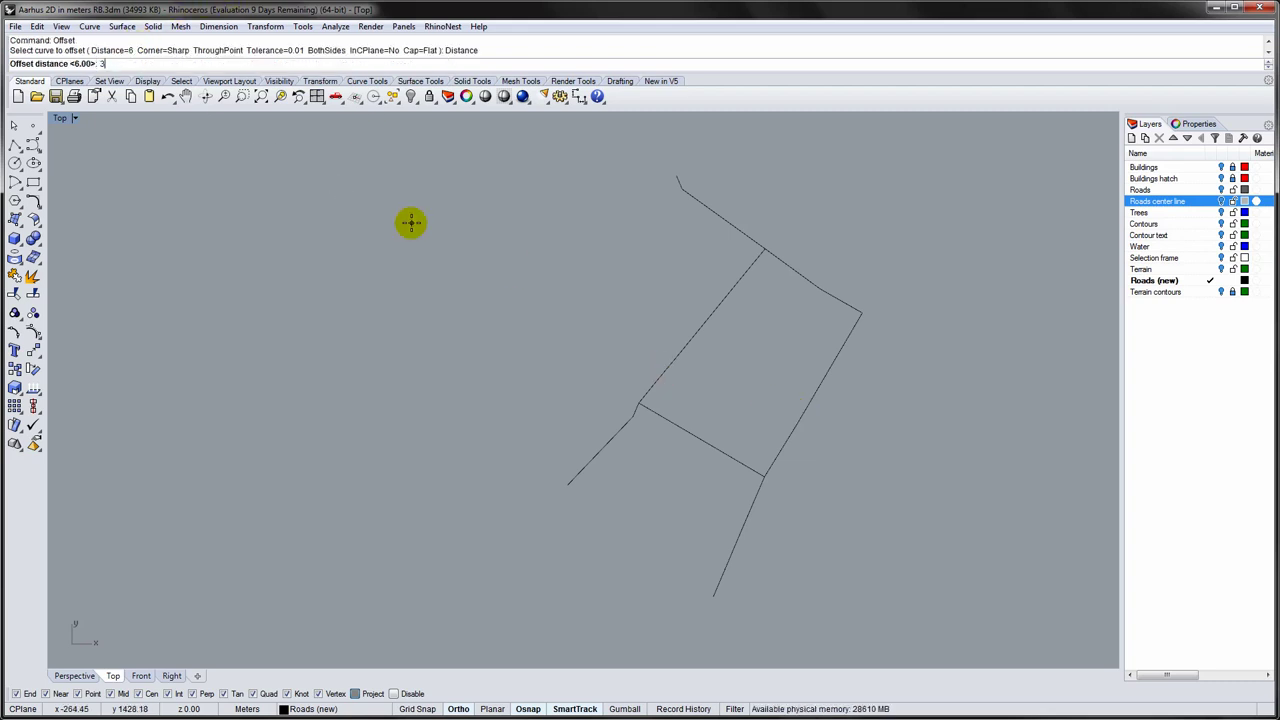
pyautogui.write('3.5')
pyautogui.press('Return')
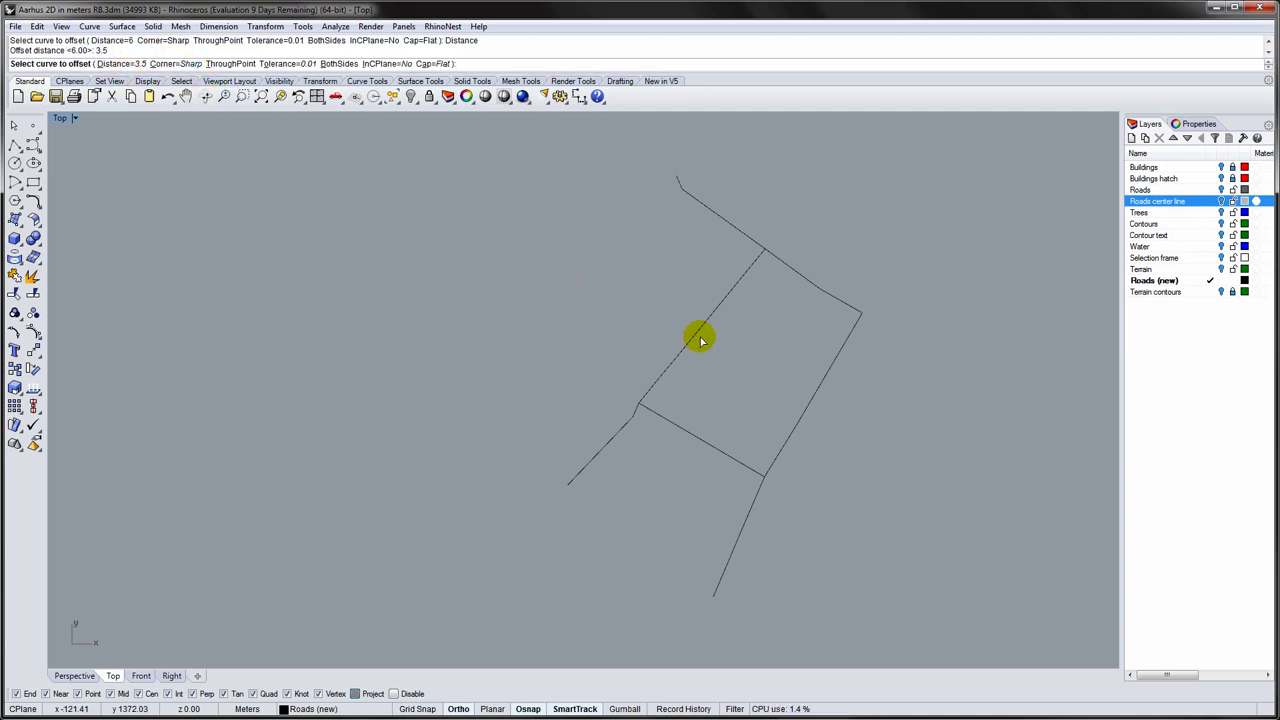
pyautogui.click(339, 63)
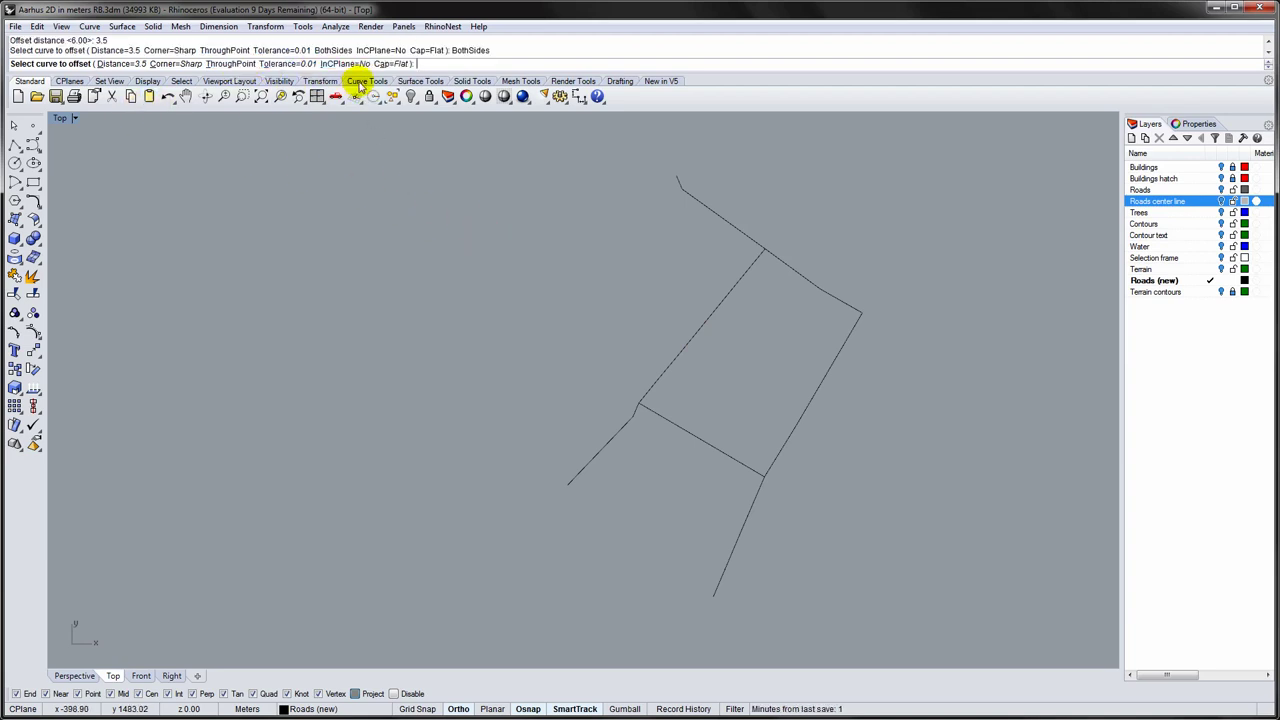
pyautogui.click(824, 393)
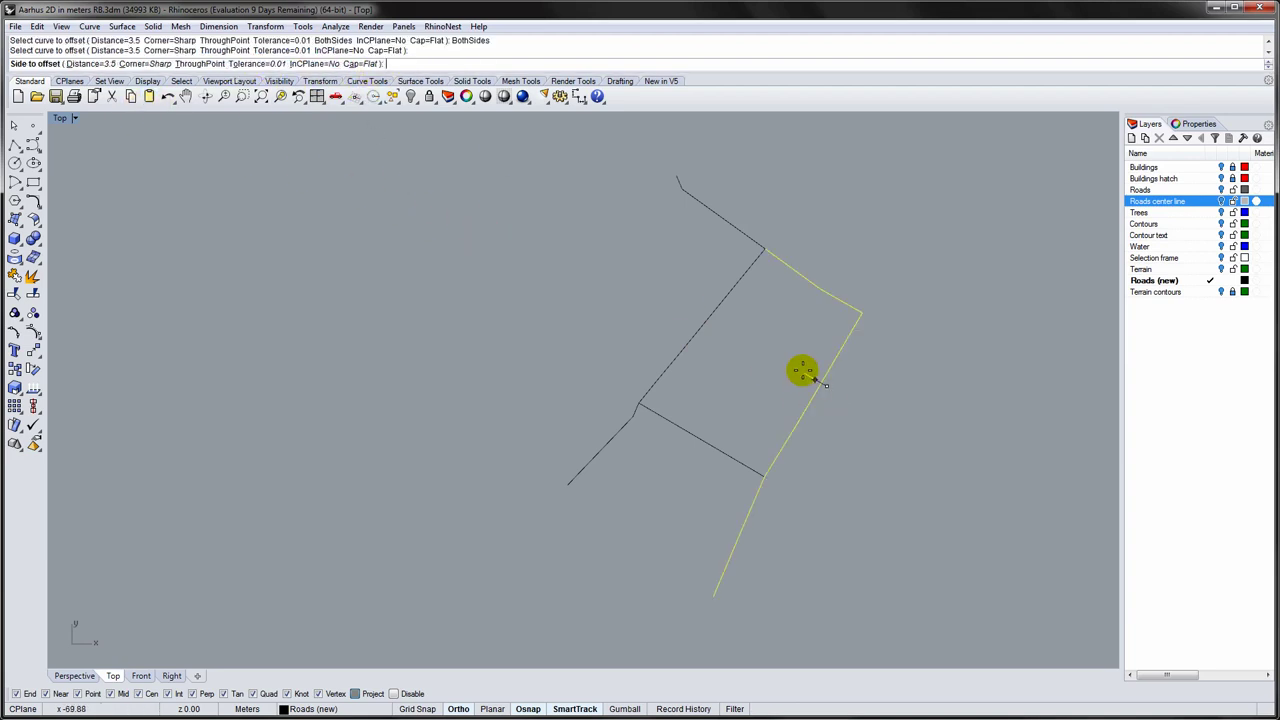
pyautogui.scroll(1, 811, 363)
pyautogui.click(811, 364)
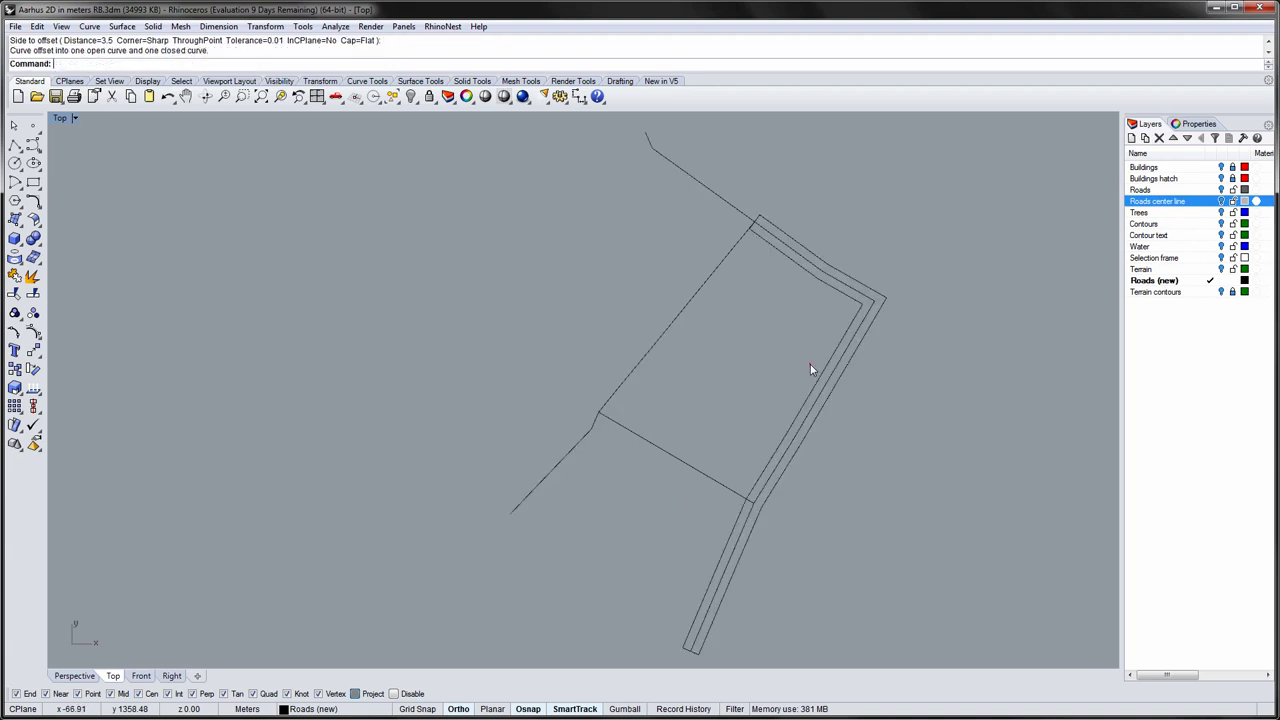
# Offset the joined curve along the block's northwest side 3.5 m to both sides with flat caps.
pyautogui.click(716, 283)
pyautogui.rightClick(711, 277)
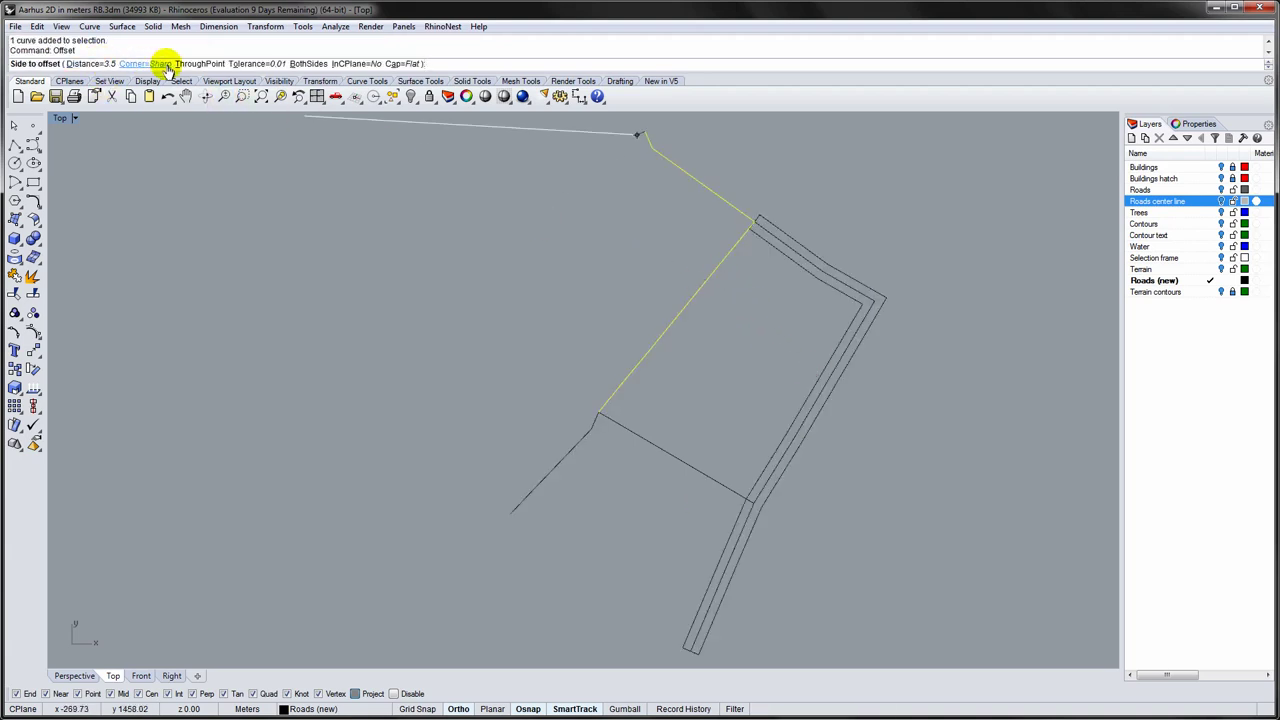
pyautogui.click(308, 64)
pyautogui.click(579, 205)
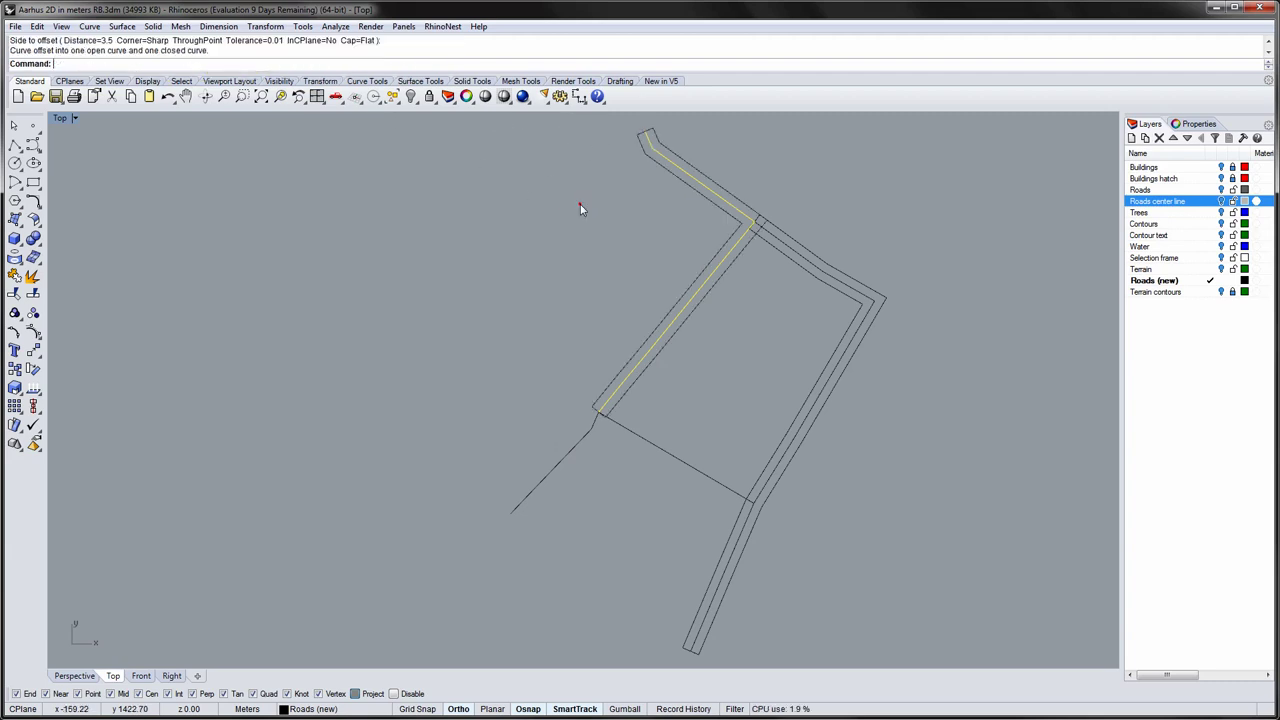
# Offset the remaining curve along the block's southwest side 3.5 m to both sides with flat caps and clear the selection.
pyautogui.click(556, 469)
pyautogui.rightClick(556, 469)
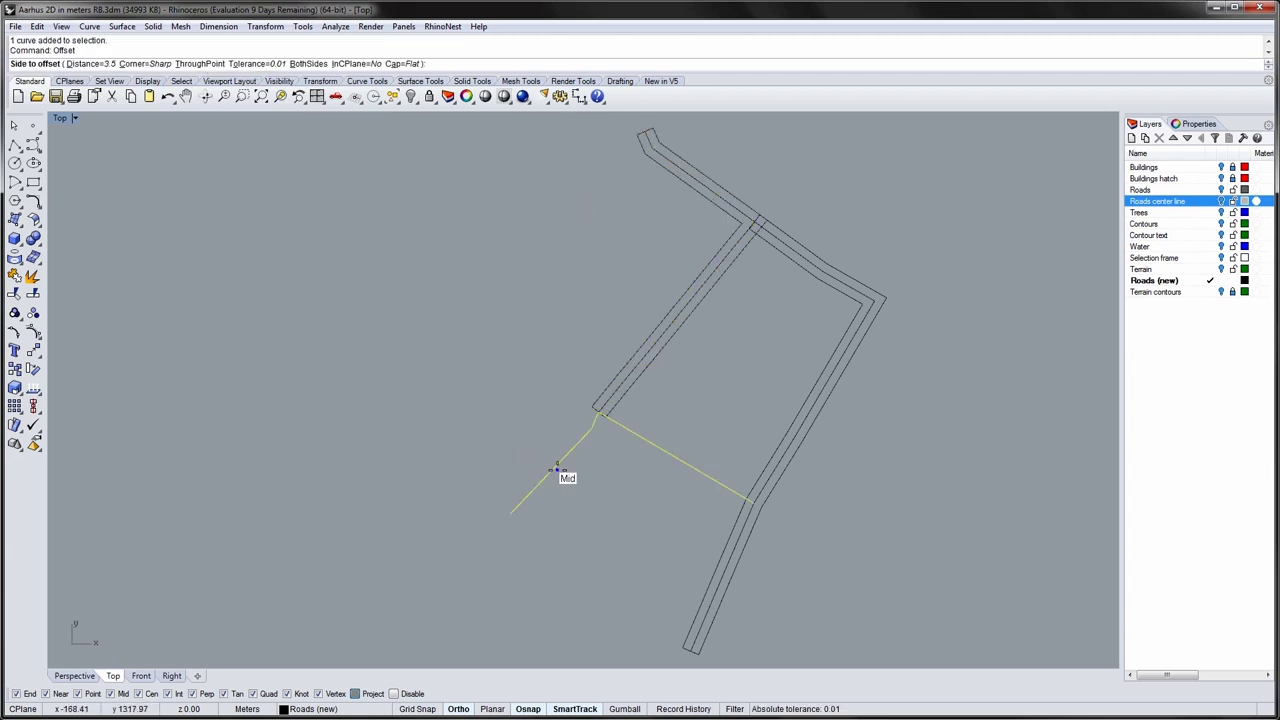
pyautogui.click(310, 64)
pyautogui.click(511, 429)
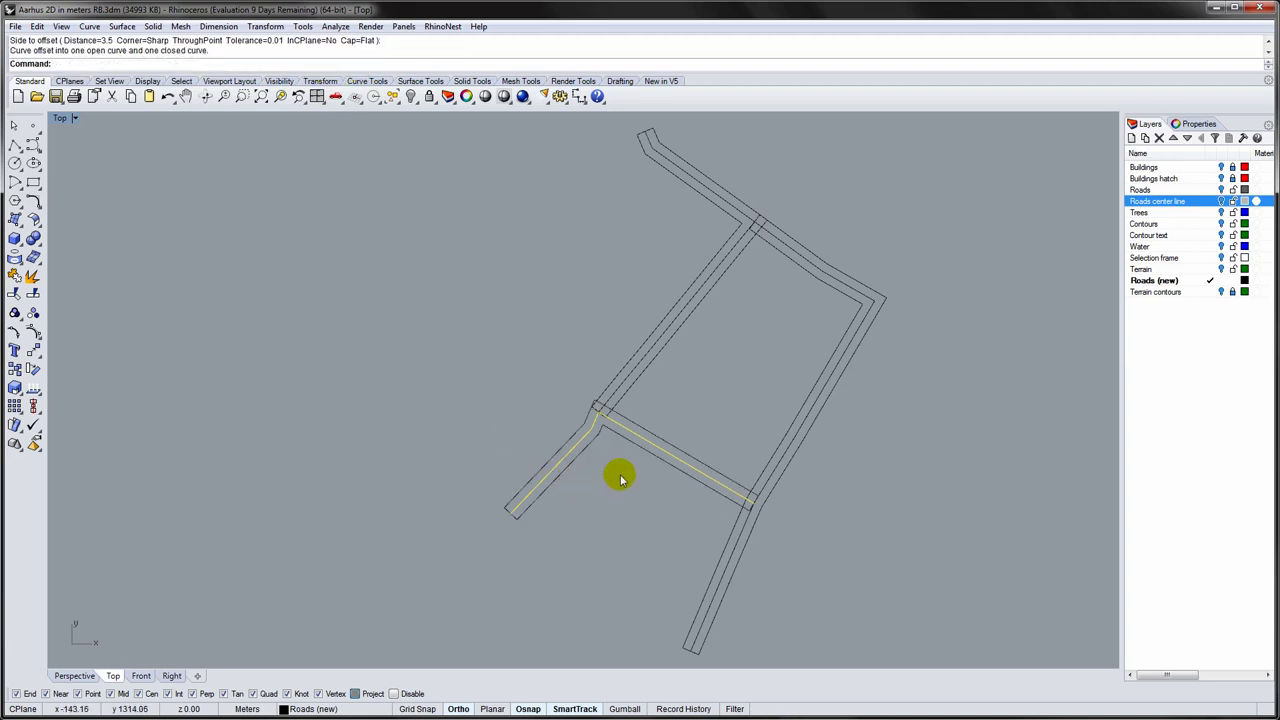
pyautogui.moveTo(617, 468); pyautogui.dragTo(577, 496, button='right')
pyautogui.scroll(2, 667, 432)
pyautogui.click(636, 437)
pyautogui.scroll(-2, 618, 433)
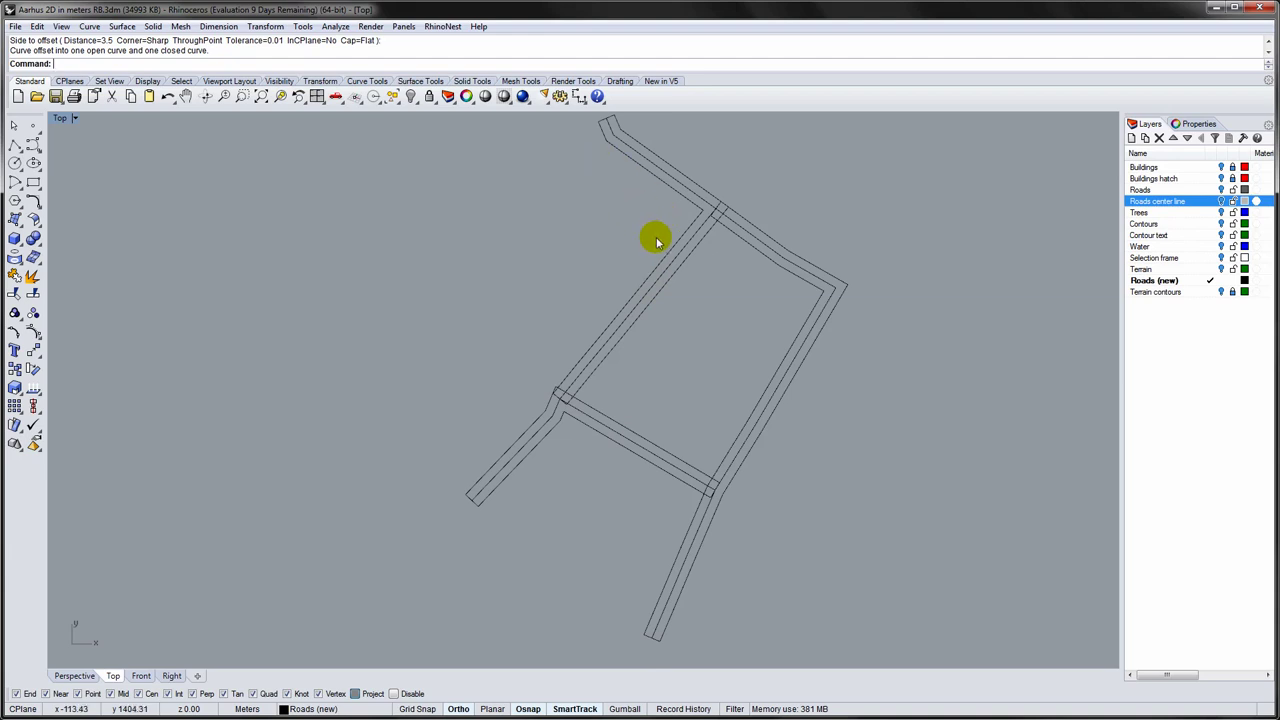
# Delete the three center lines that run inside the road outlines.
pyautogui.click(673, 256)
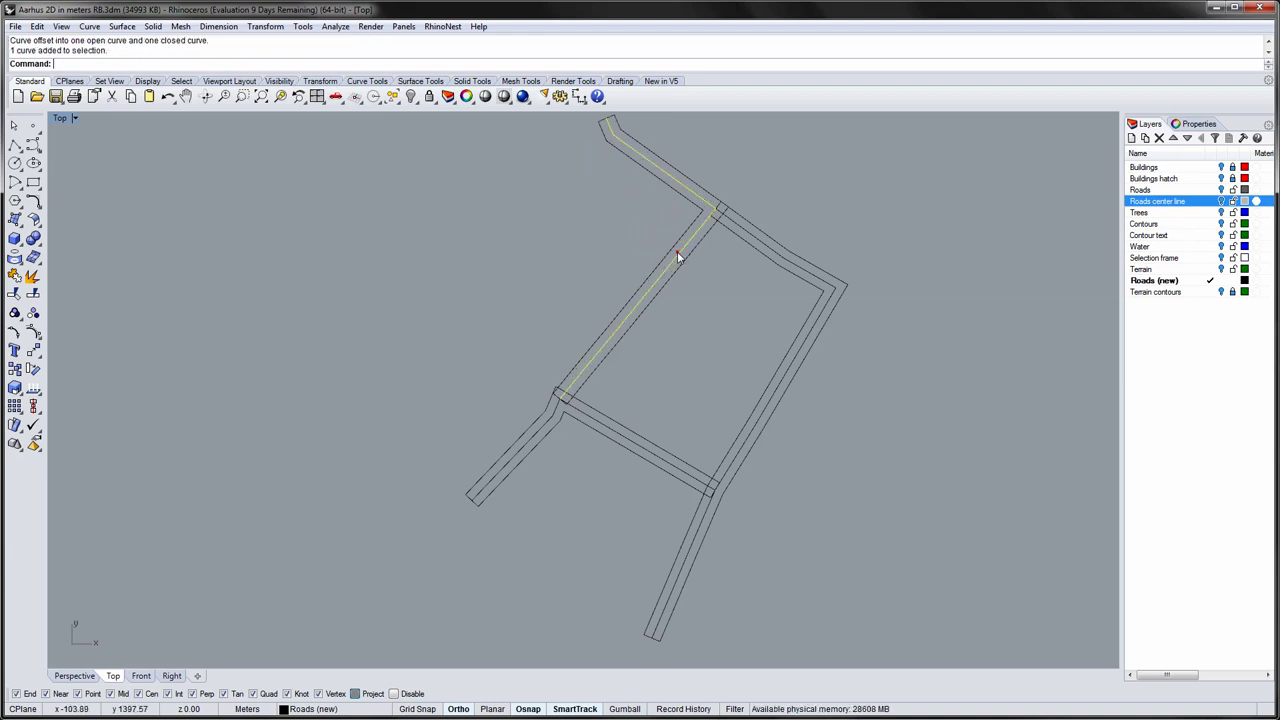
pyautogui.click(727, 219)
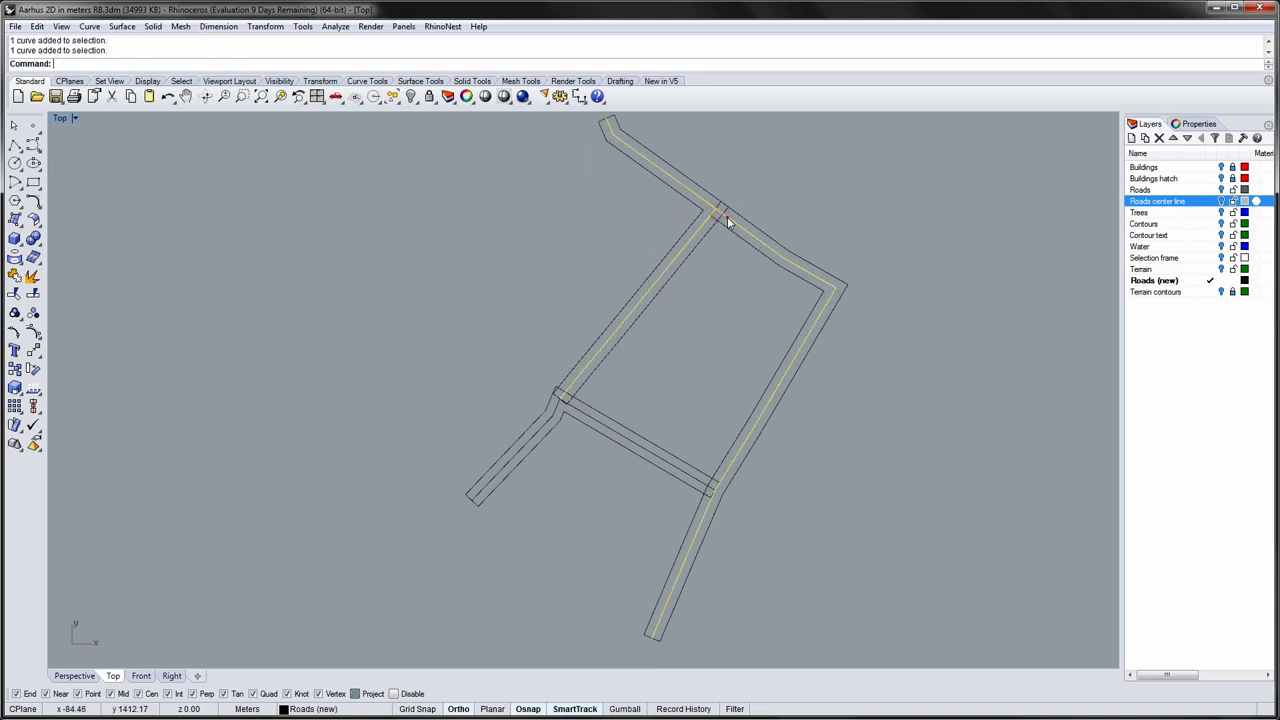
pyautogui.click(555, 400)
pyautogui.press('Delete')
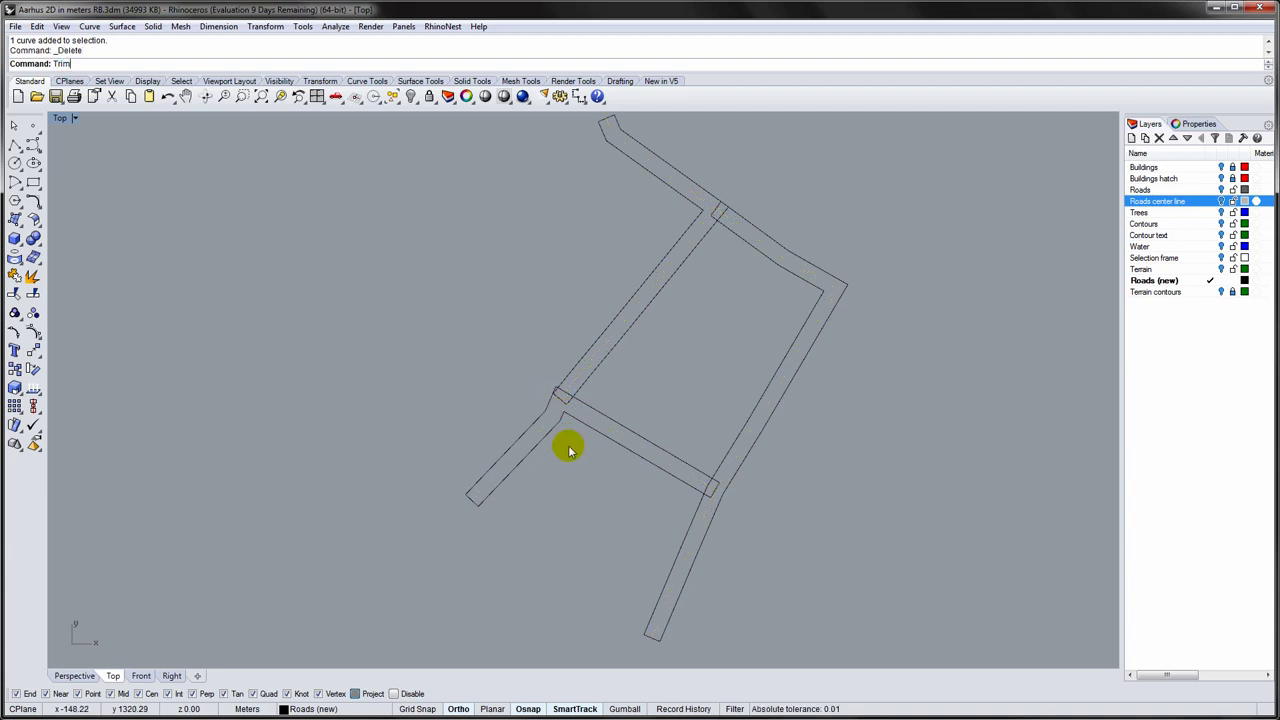
# Trim the overlapping outline segments at the block's north corner, using all road outlines as cutting objects.
pyautogui.press('Return')
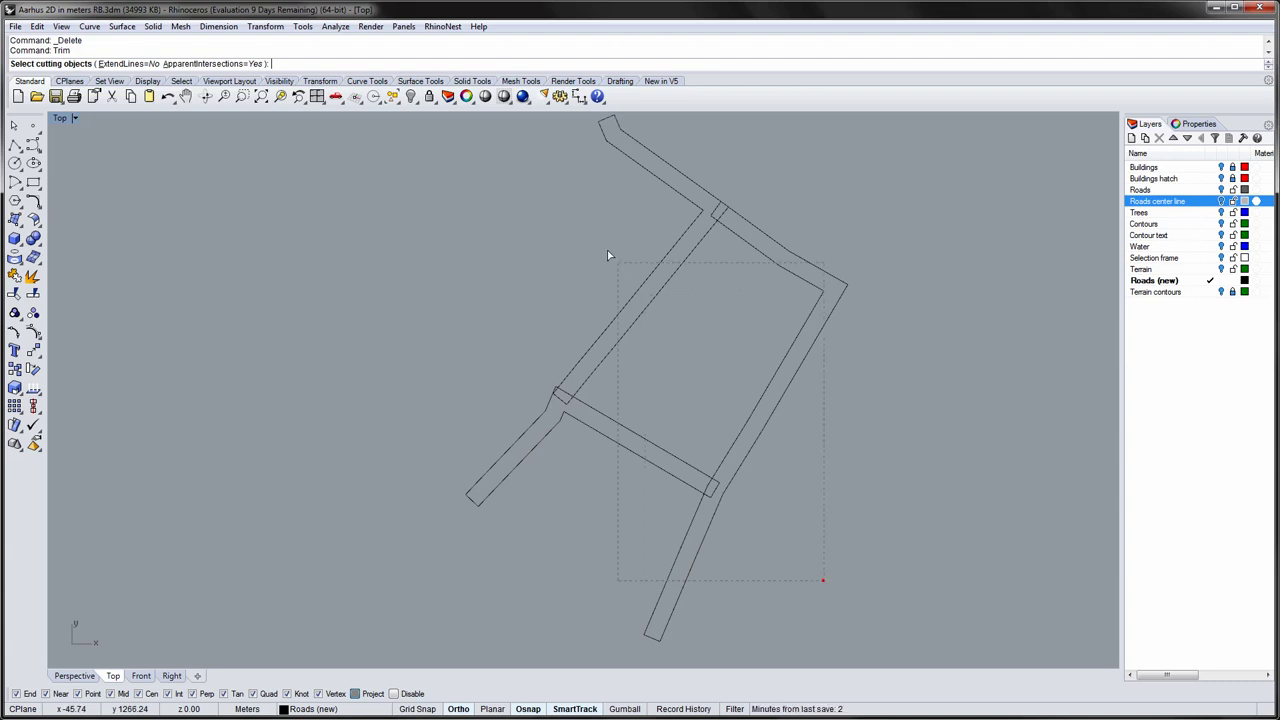
pyautogui.moveTo(601, 247); pyautogui.dragTo(460, 137)
pyautogui.scroll(5, 703, 200)
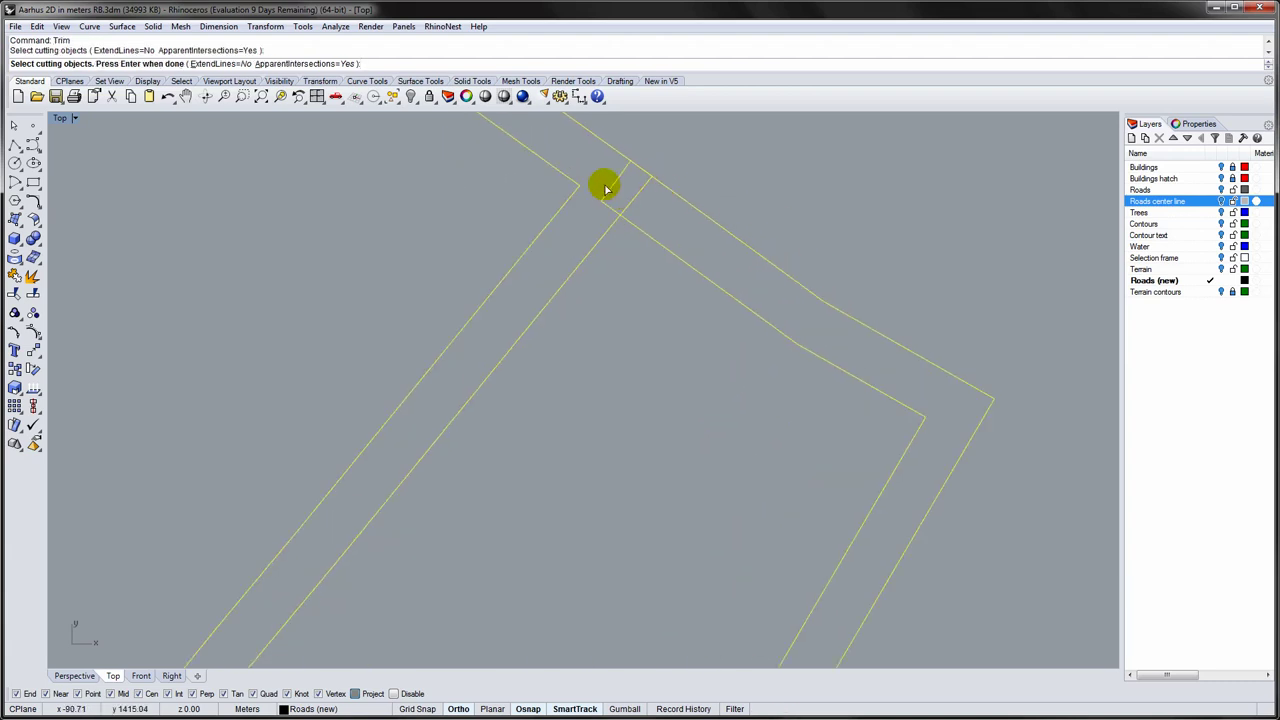
pyautogui.rightClick(614, 184)
pyautogui.click(614, 184)
pyautogui.click(635, 195)
# Trim away the overlapping road ends at the block's west and south corners and finish trimming.
pyautogui.scroll(-6, 636, 197)
pyautogui.moveTo(541, 286); pyautogui.dragTo(716, 171, button='right')
pyautogui.scroll(2, 600, 330)
pyautogui.click(540, 340)
pyautogui.click(519, 359)
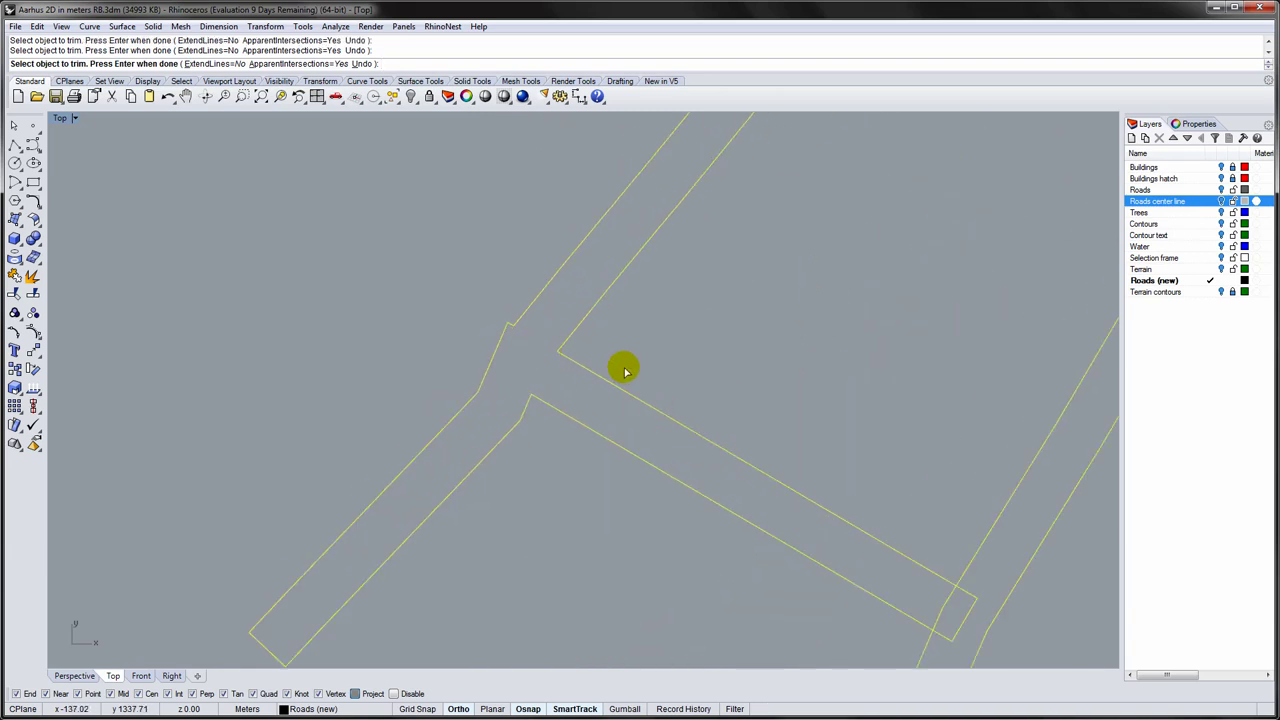
pyautogui.scroll(-2, 623, 366)
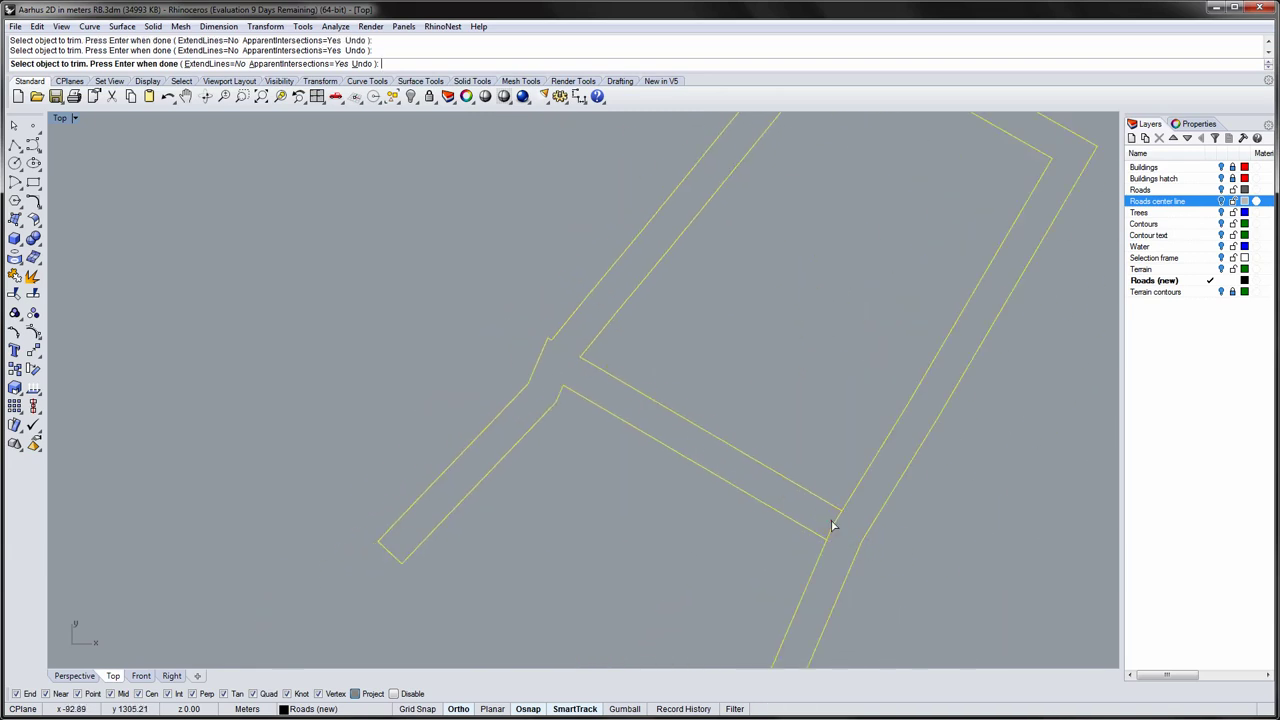
pyautogui.moveTo(644, 443); pyautogui.dragTo(571, 473, button='right')
pyautogui.scroll(-6, 531, 392)
pyautogui.rightClick(562, 474)
# Select the trimmed outline at the block's west corner to examine the small notch left there.
pyautogui.moveTo(515, 432); pyautogui.dragTo(573, 411, button='right')
pyautogui.scroll(10, 572, 381)
pyautogui.click(605, 400)
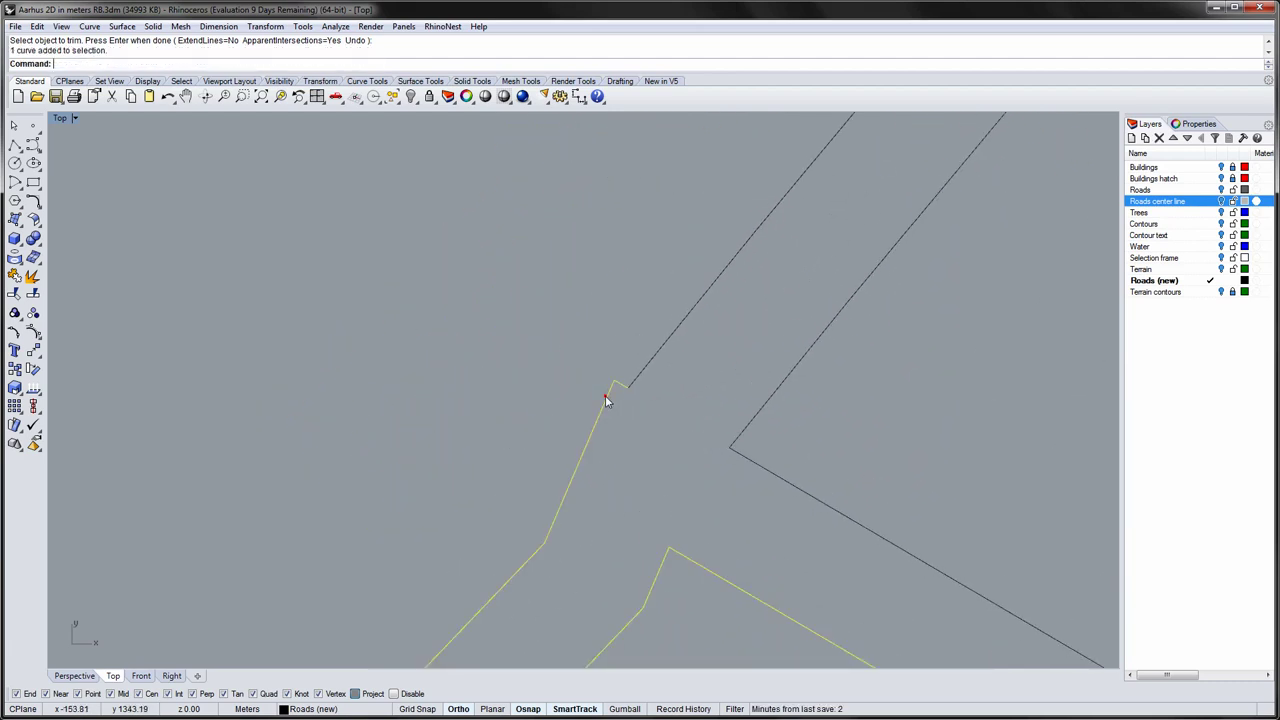
pyautogui.click(551, 371)
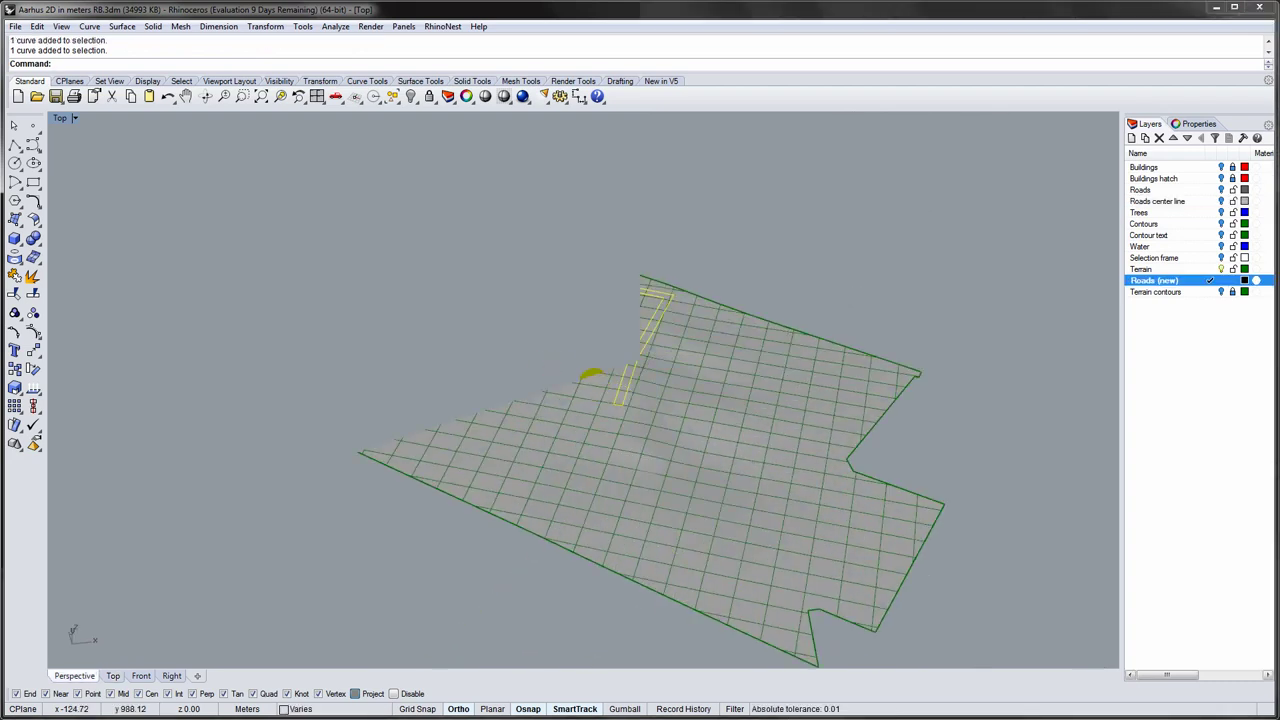
# Move the road outlines straight up about 23.7 m to above the terrain surface.
pyautogui.hotkey('ctrl', 'alt', 'e')
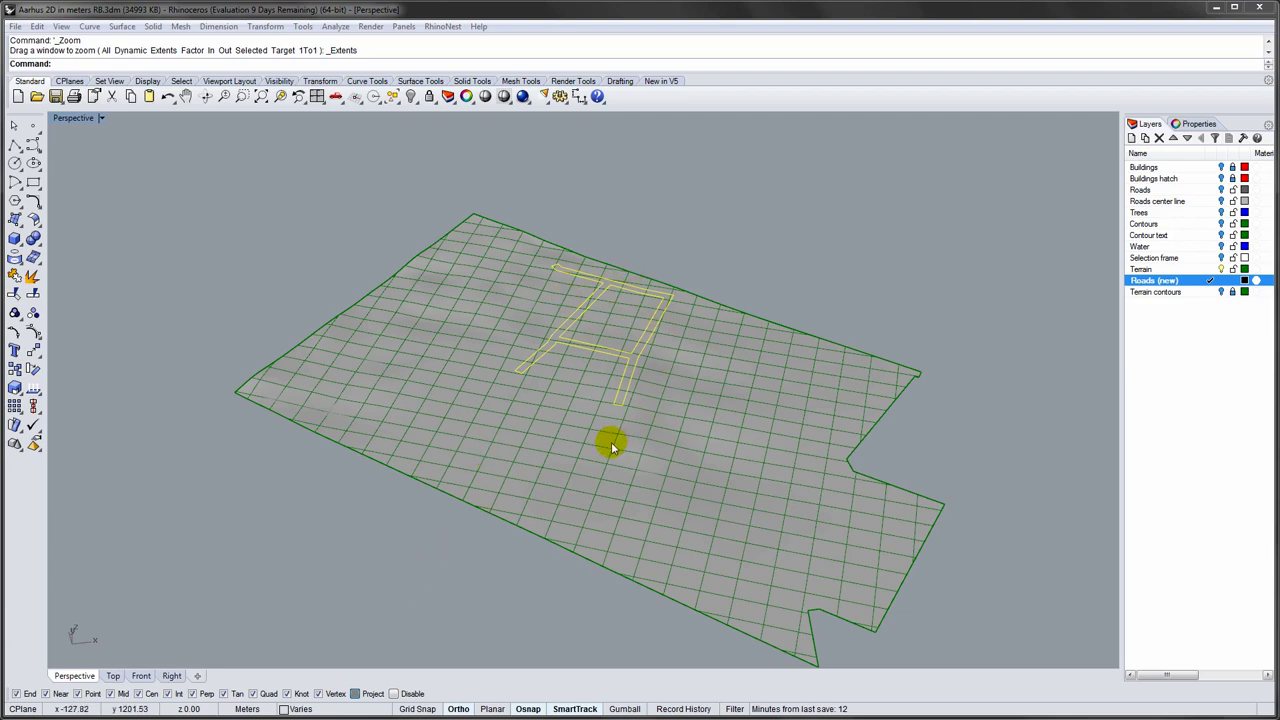
pyautogui.moveTo(611, 444); pyautogui.dragTo(644, 357, button='right')
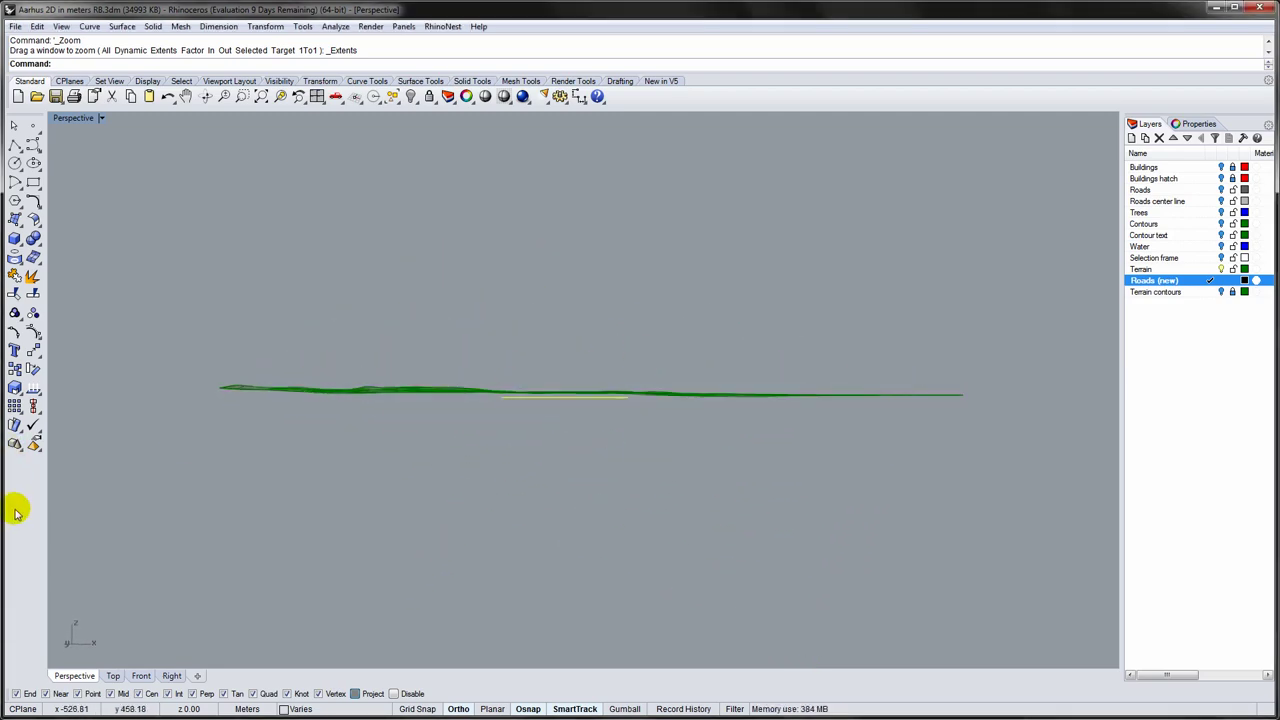
pyautogui.doubleClick(73, 118)
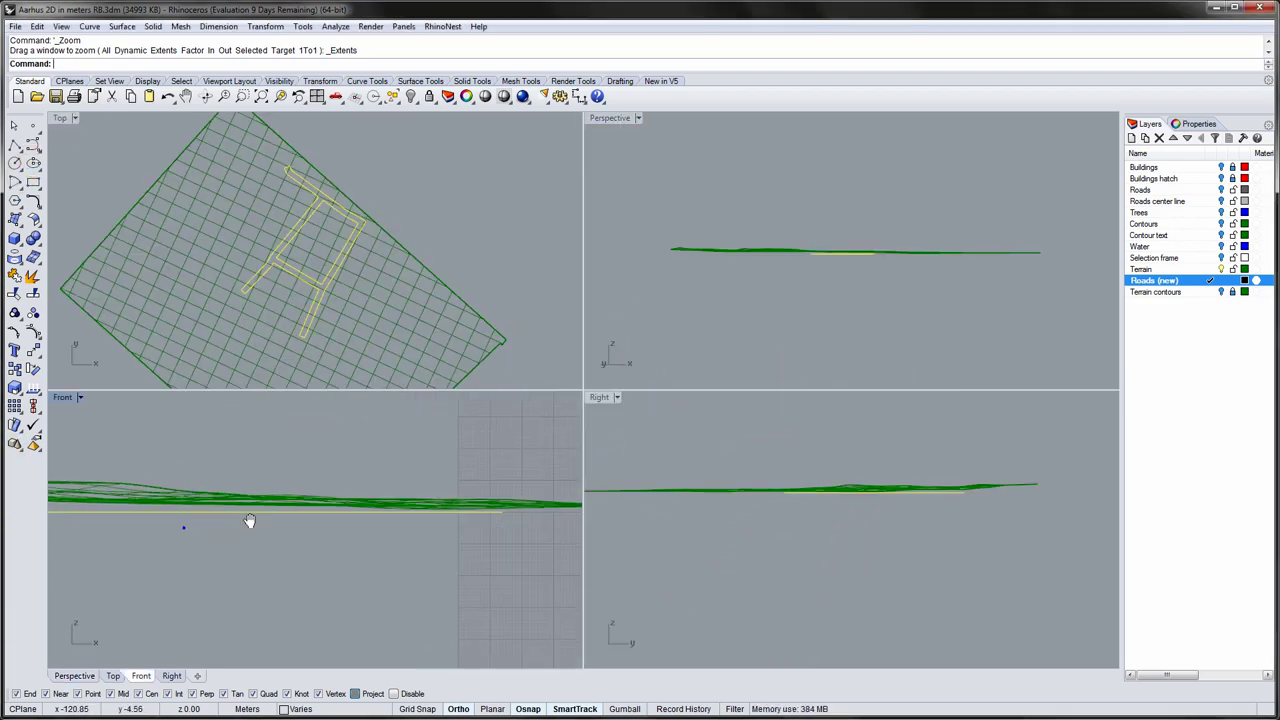
pyautogui.click(248, 642)
pyautogui.write('M')
pyautogui.press('Return')
pyautogui.click(186, 614)
pyautogui.click(196, 540)
pyautogui.click(712, 270)
pyautogui.moveTo(712, 270); pyautogui.dragTo(623, 211, button='right')
pyautogui.doubleClick(612, 118)
pyautogui.moveTo(577, 358); pyautogui.dragTo(697, 341, button='right')
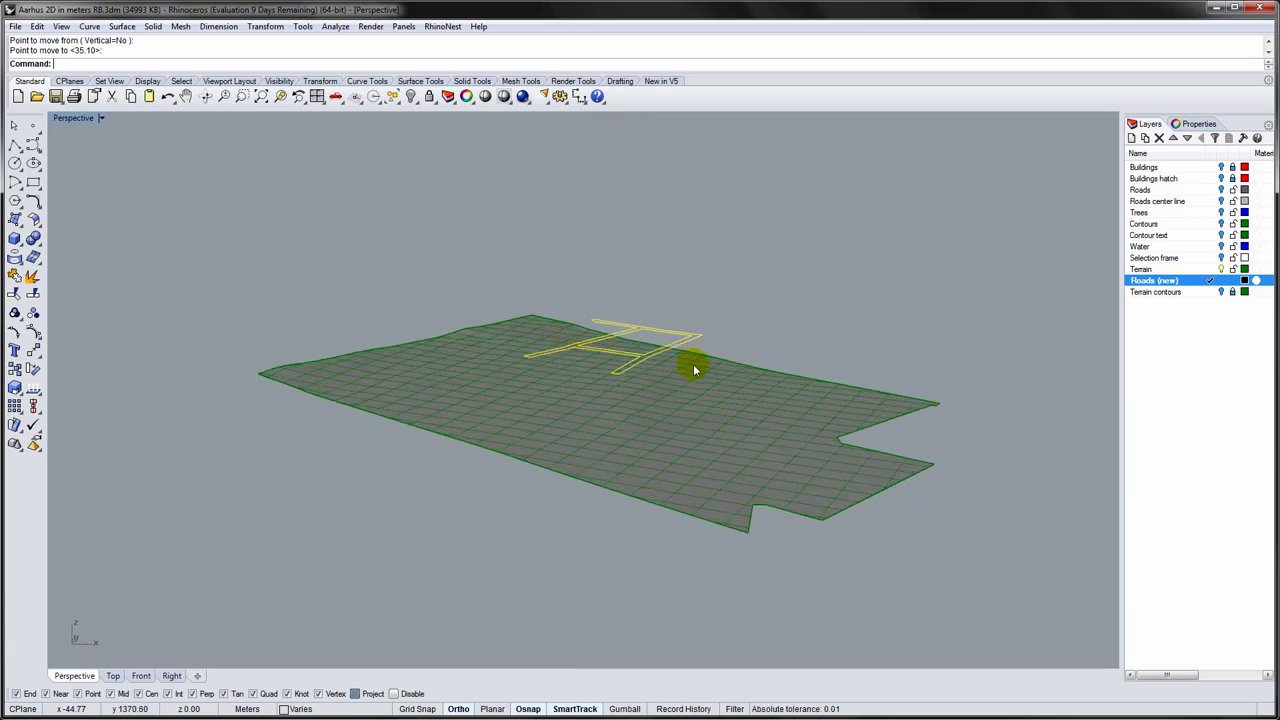
# Project the outer and inner road outlines from the Top view onto the terrain surface.
pyautogui.doubleClick(88, 119)
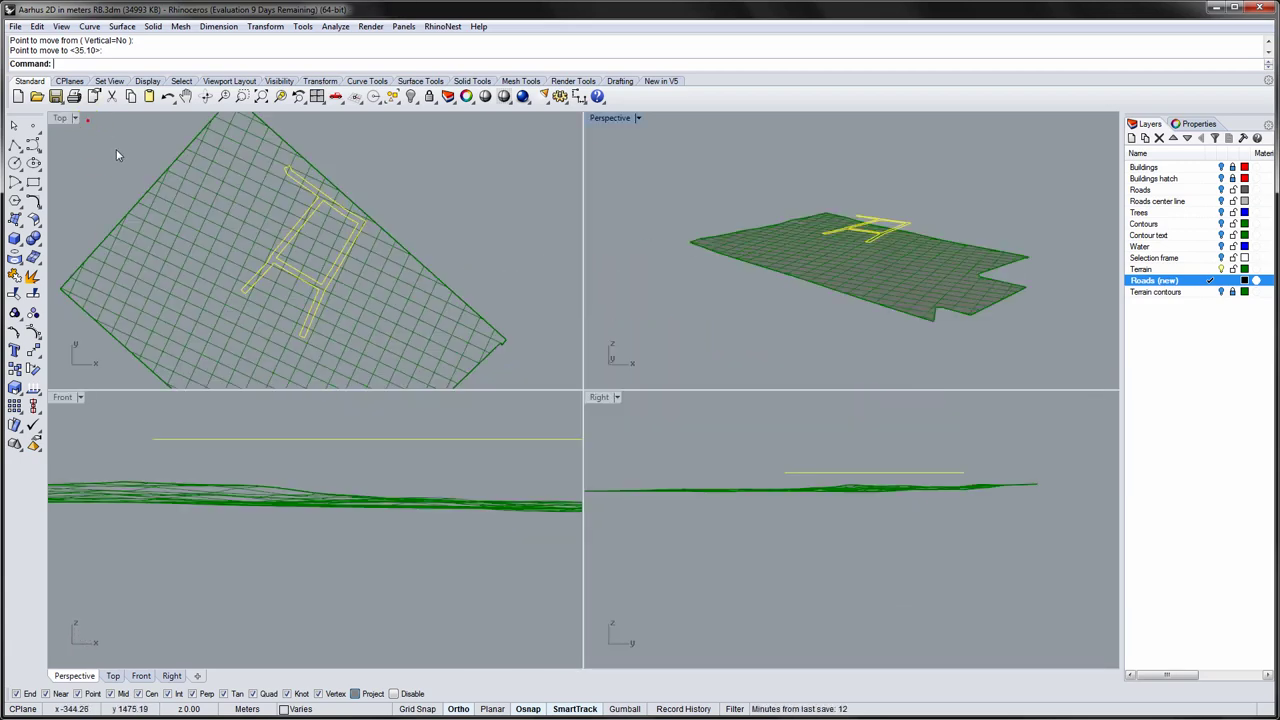
pyautogui.doubleClick(60, 117)
pyautogui.click(165, 184)
pyautogui.write('Project')
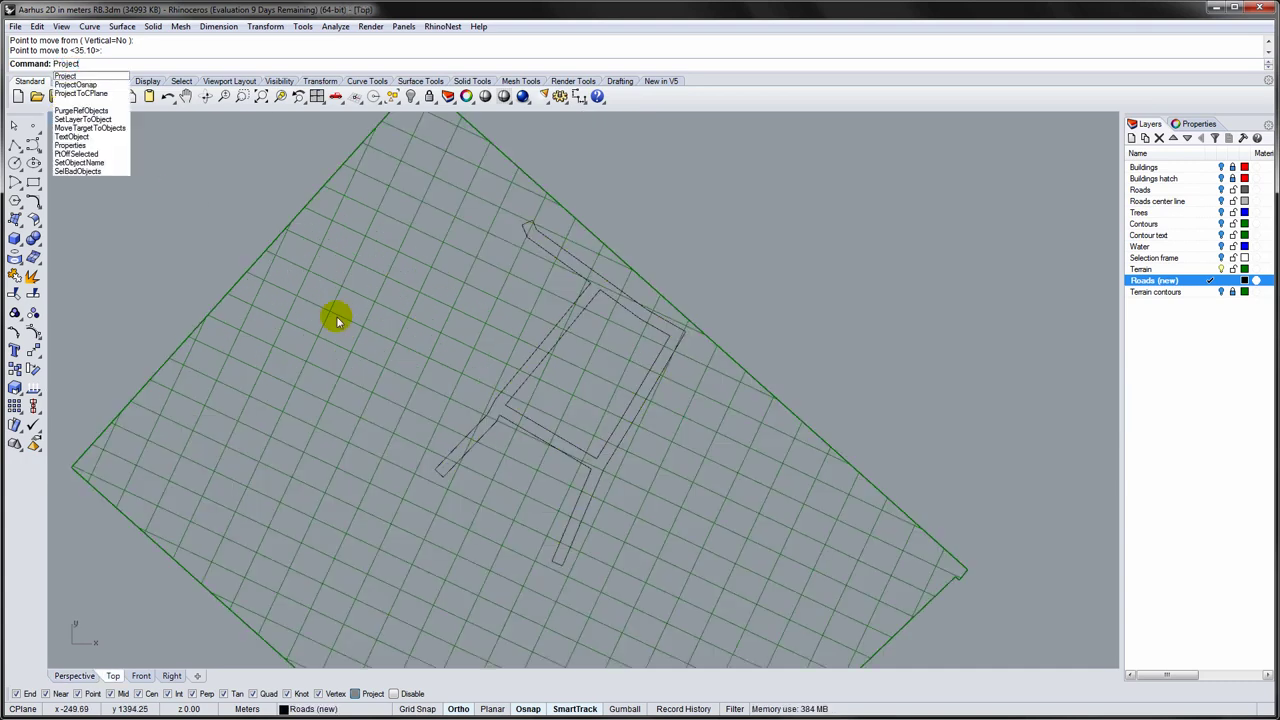
pyautogui.press('Return')
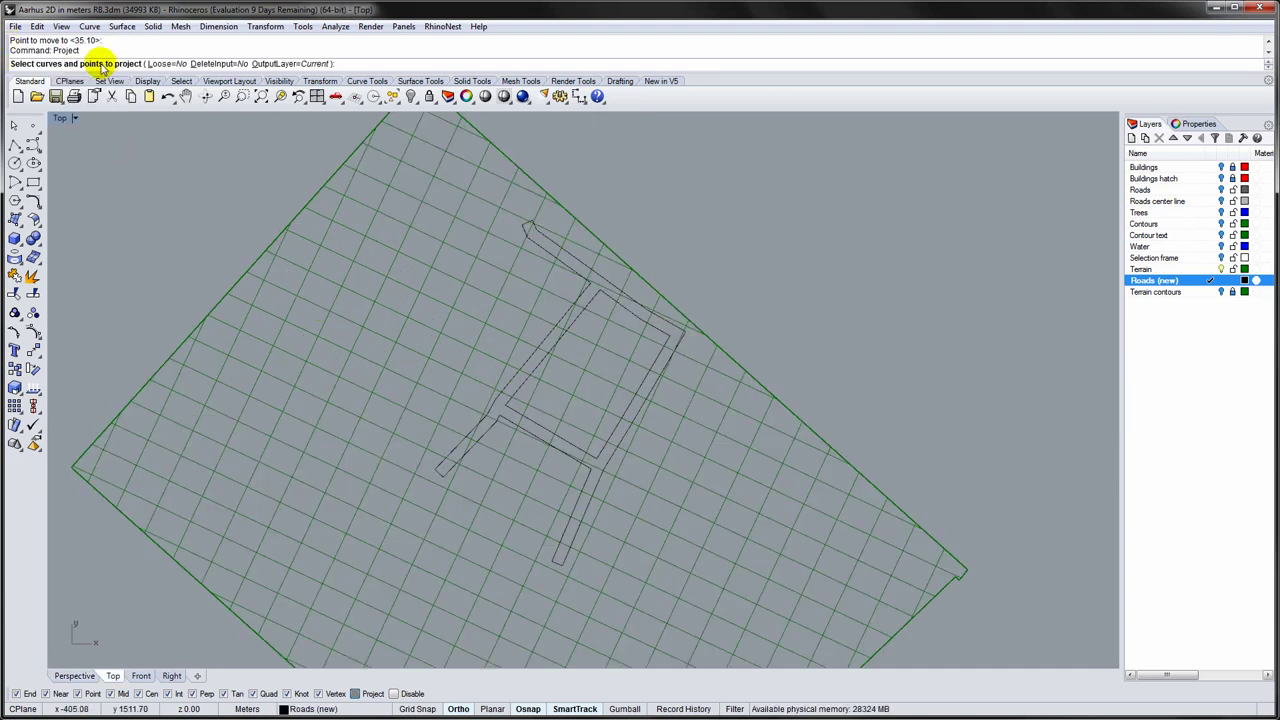
pyautogui.click(537, 238)
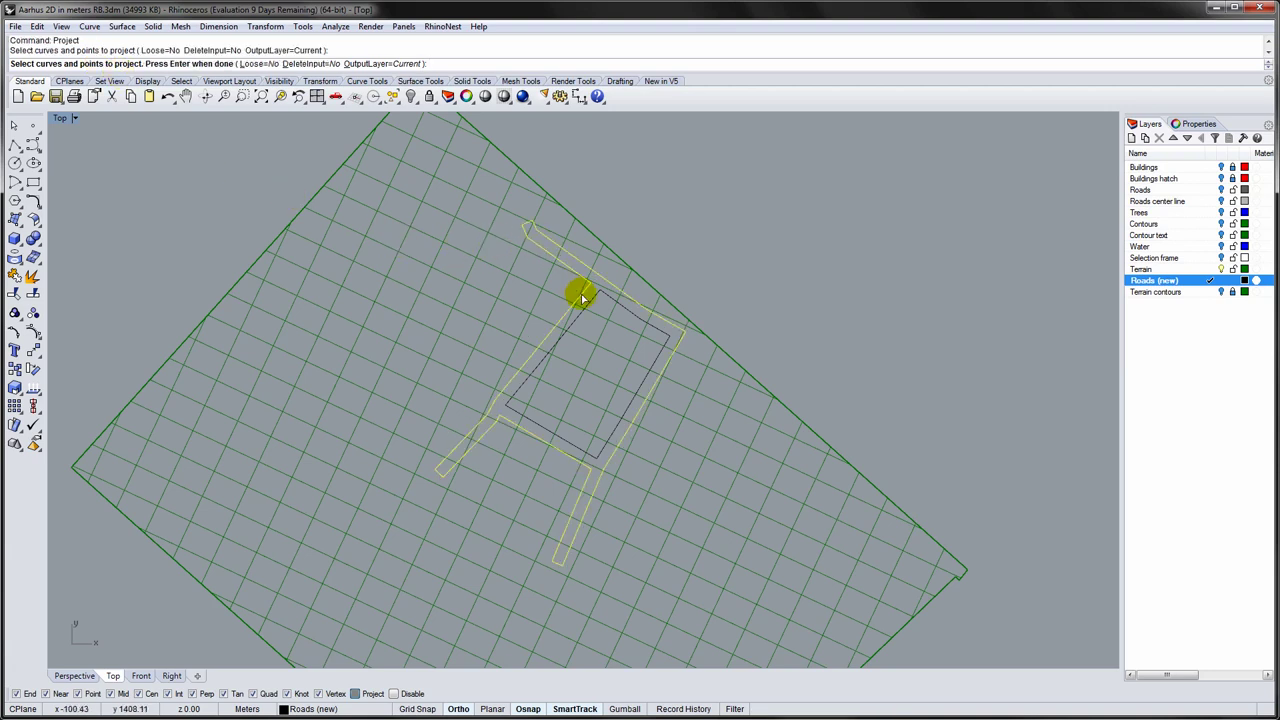
pyautogui.click(593, 301)
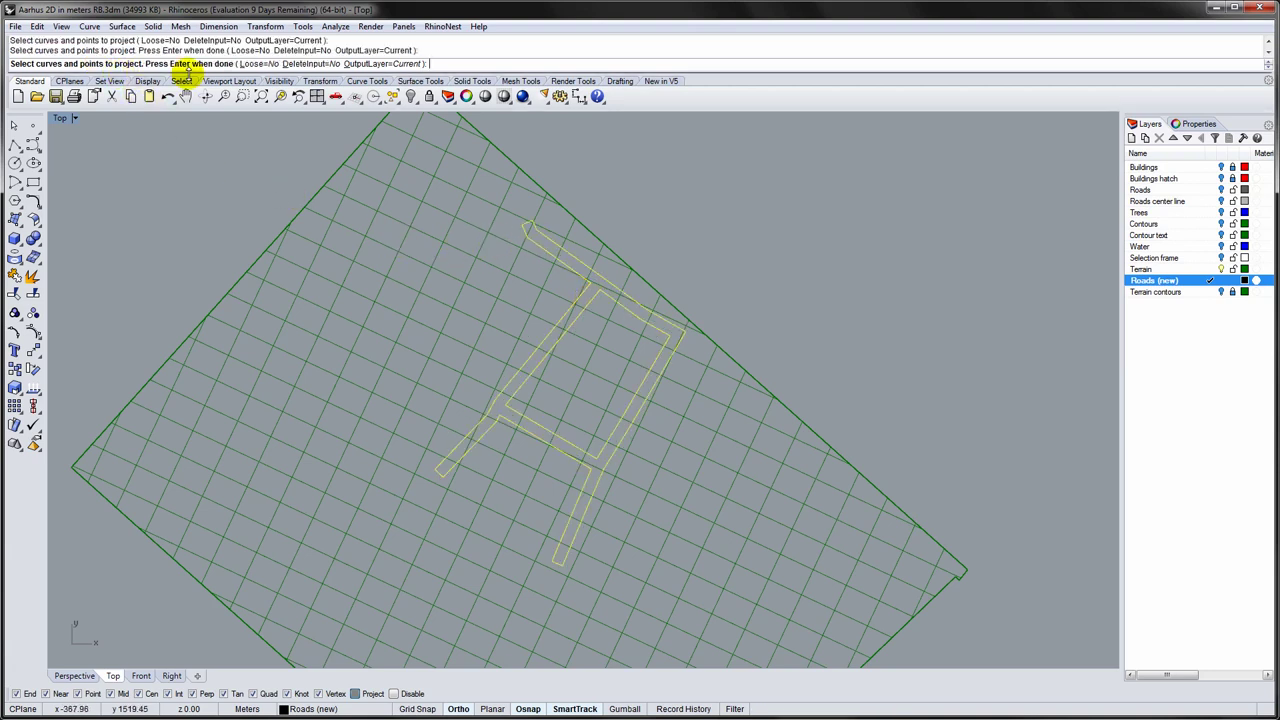
pyautogui.press('Return')
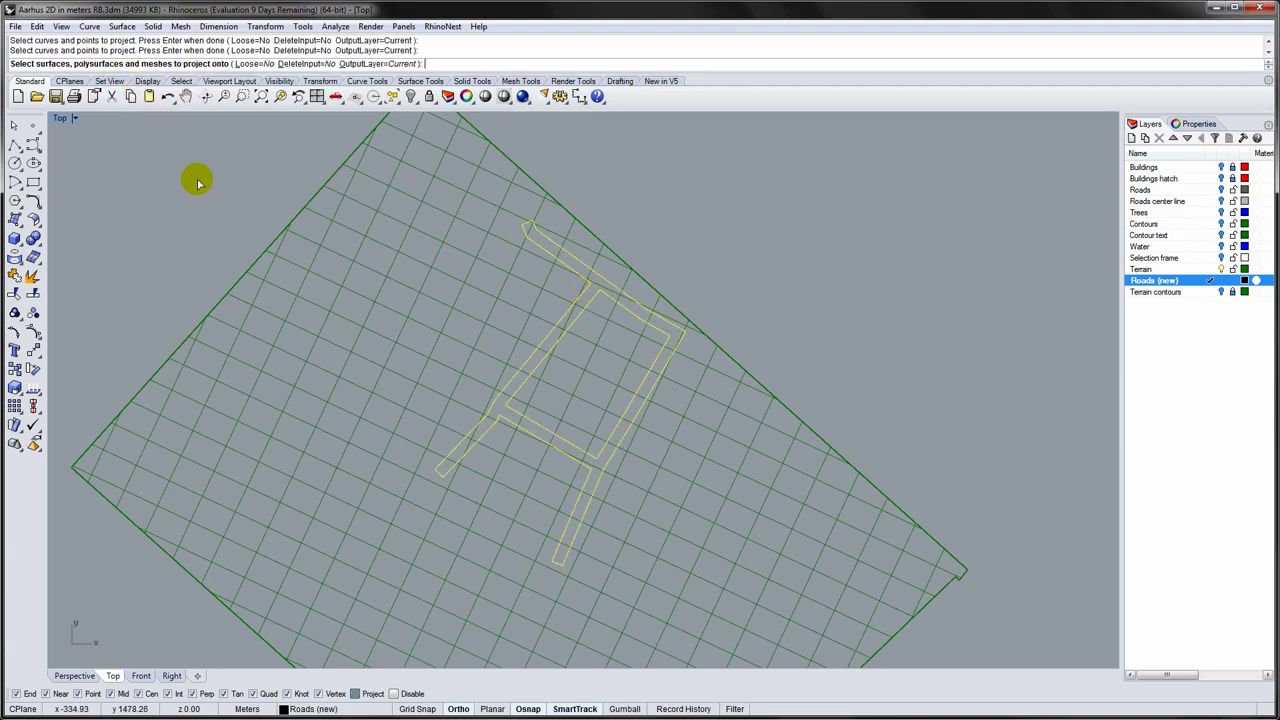
pyautogui.click(465, 285)
pyautogui.press('Return')
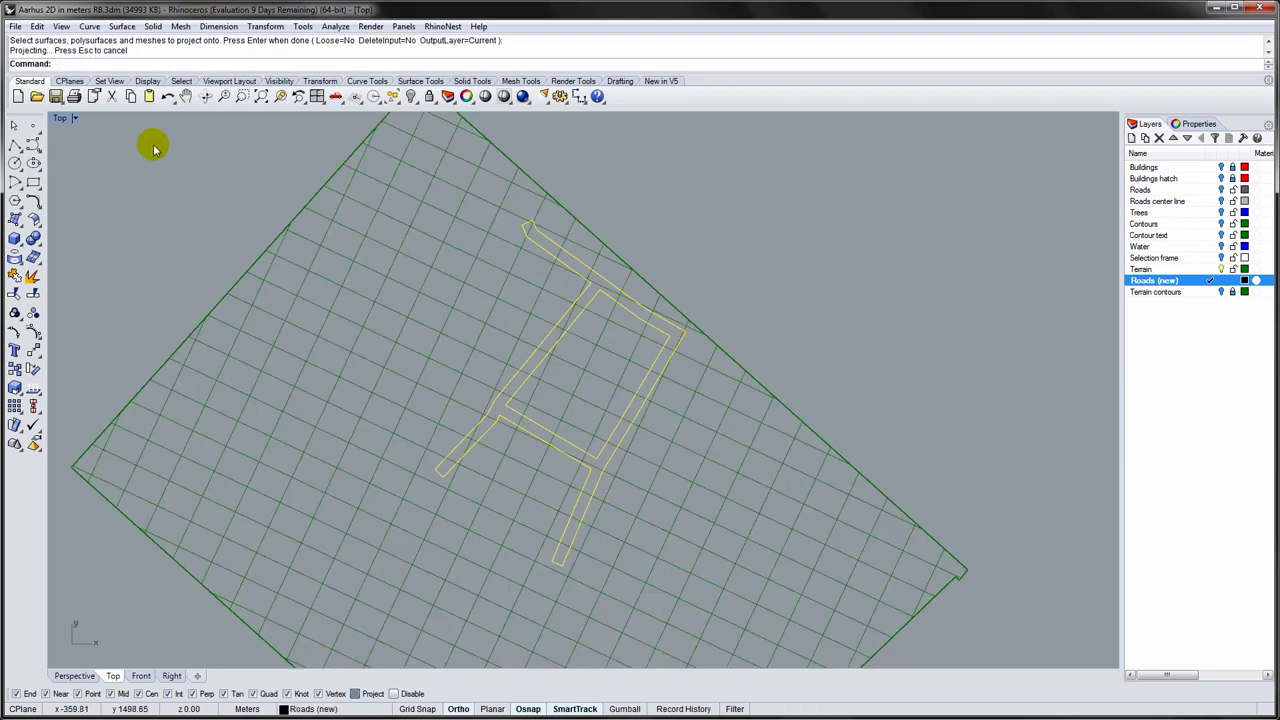
# Delete the two original flat outlines floating above the terrain, keeping the projected curves.
pyautogui.doubleClick(60, 118)
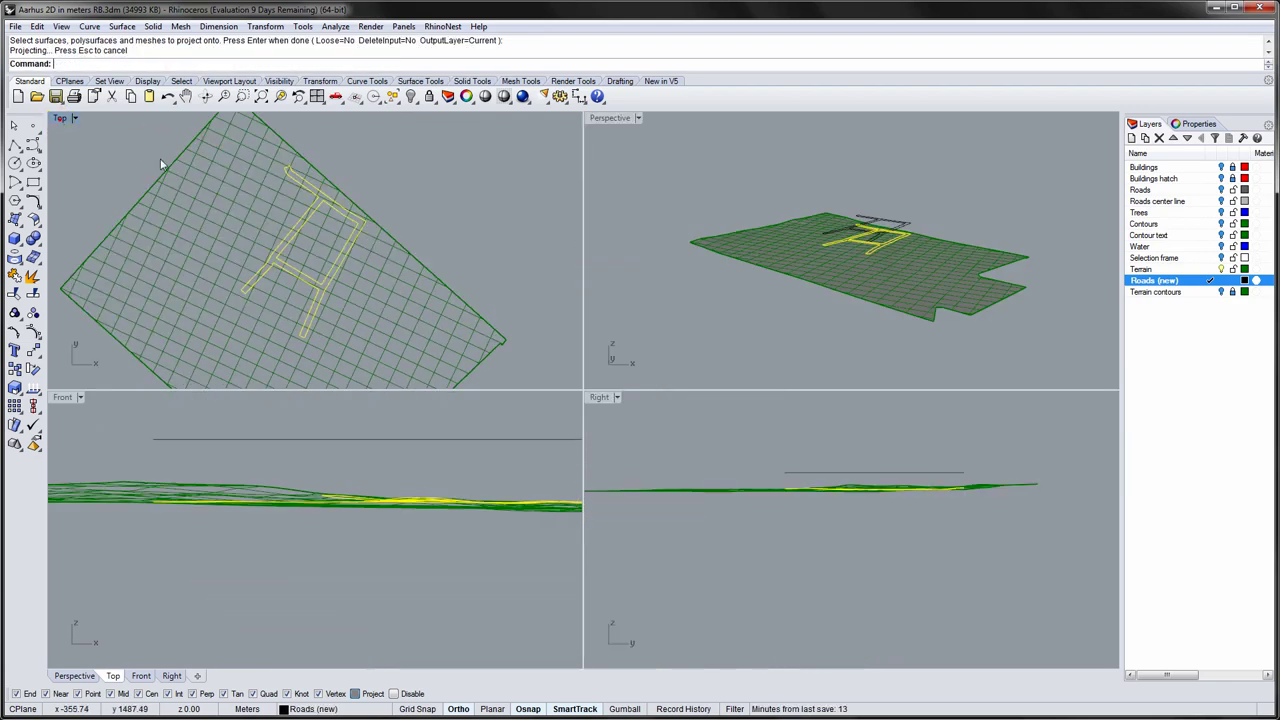
pyautogui.click(612, 118)
pyautogui.doubleClick(612, 119)
pyautogui.moveTo(732, 372); pyautogui.dragTo(657, 391, button='right')
pyautogui.scroll(6, 677, 394)
pyautogui.click(686, 341)
pyautogui.moveTo(498, 313); pyautogui.dragTo(500, 312)
pyautogui.press('Delete')
# Split the terrain surface using the projected outer and inner road outlines as cutting objects.
pyautogui.moveTo(614, 334)
pyautogui.mouseDown(button='right')
pyautogui.moveTo(679, 393)
pyautogui.moveTo(629, 366)
pyautogui.moveTo(477, 349)
pyautogui.moveTo(752, 428)
pyautogui.moveTo(491, 443)
pyautogui.mouseUp(button='right')
pyautogui.moveTo(617, 446)
pyautogui.mouseDown(button='right')
pyautogui.moveTo(603, 443)
pyautogui.moveTo(634, 434)
pyautogui.moveTo(622, 448)
pyautogui.mouseUp(button='right')
pyautogui.scroll(4, 636, 436)
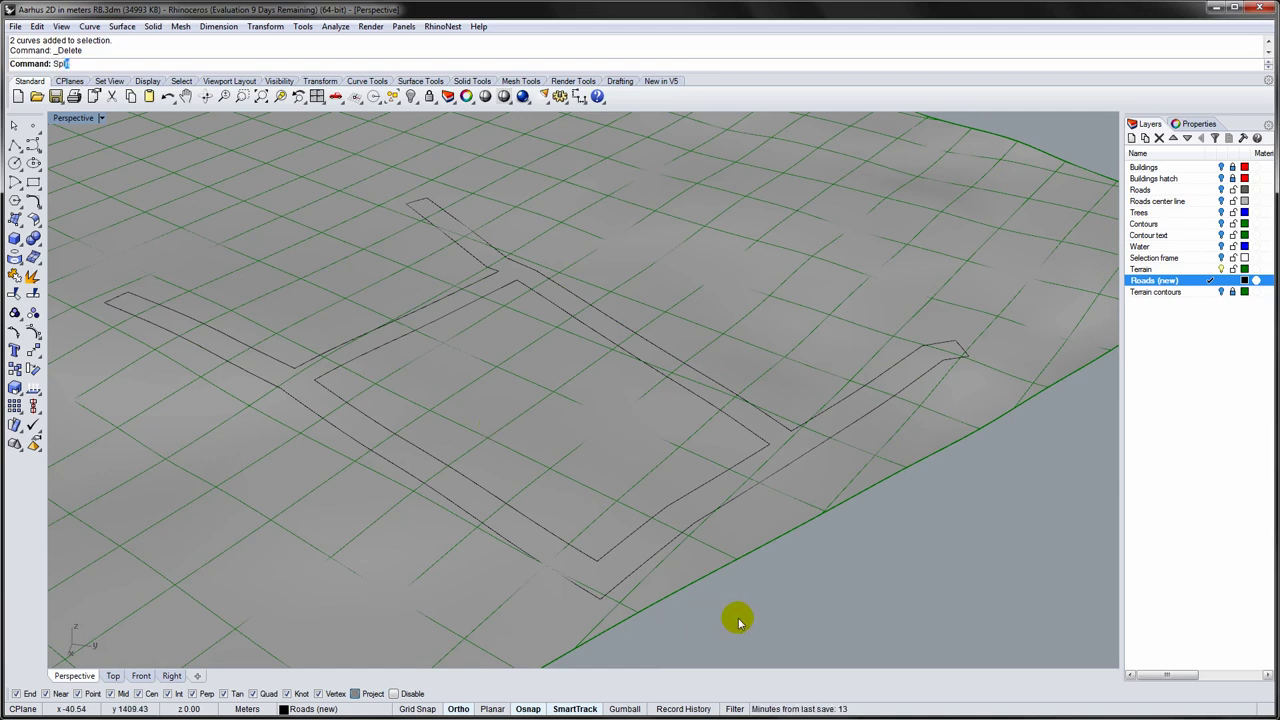
pyautogui.write('it')
pyautogui.press('Return')
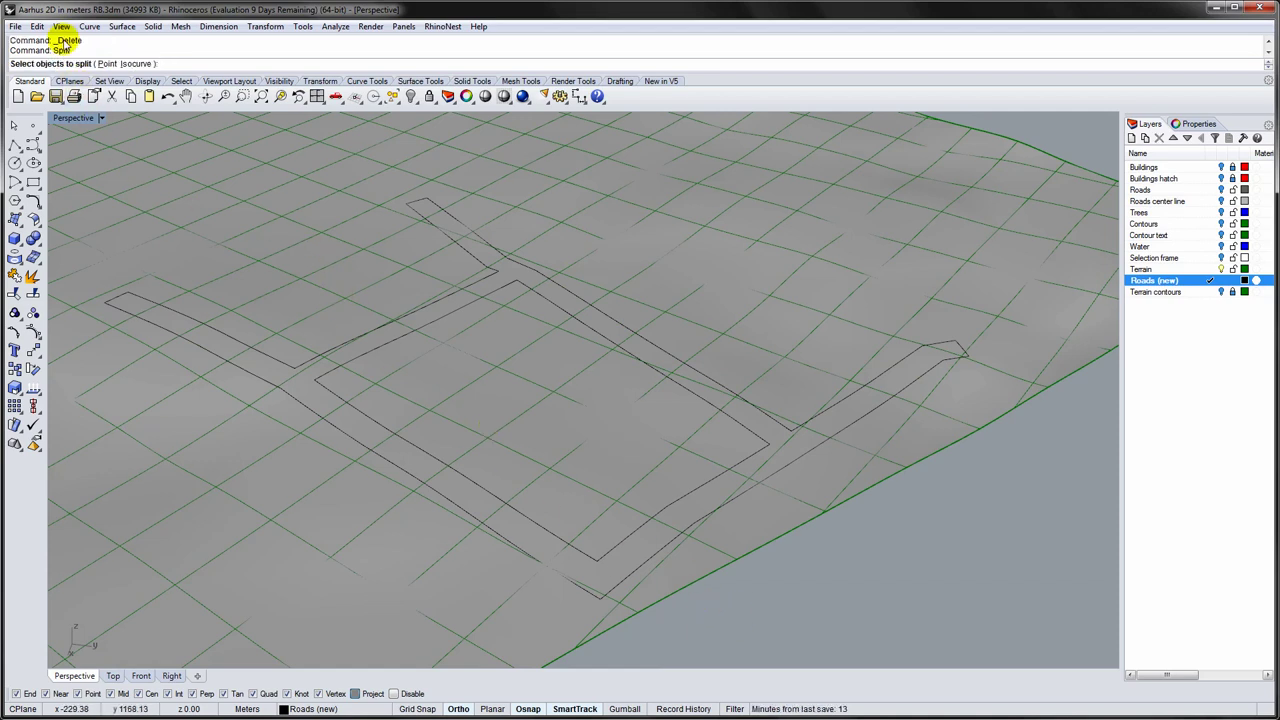
pyautogui.click(235, 240)
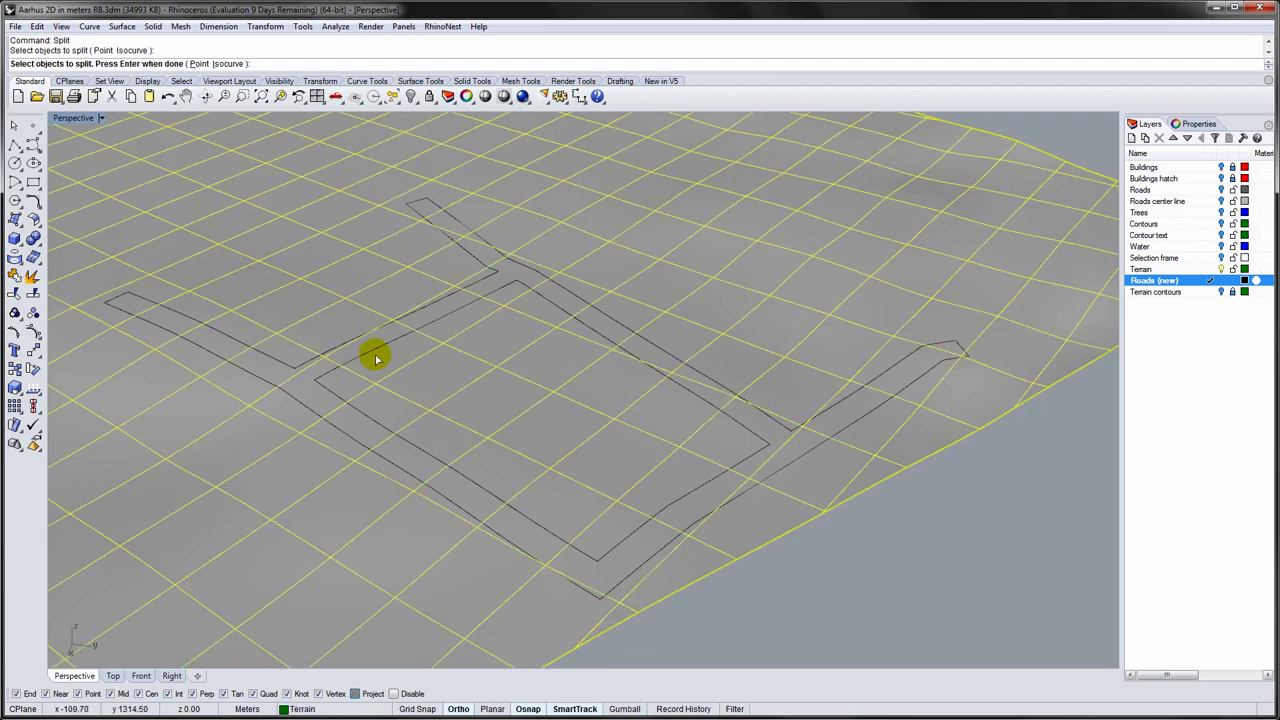
pyautogui.press('Return')
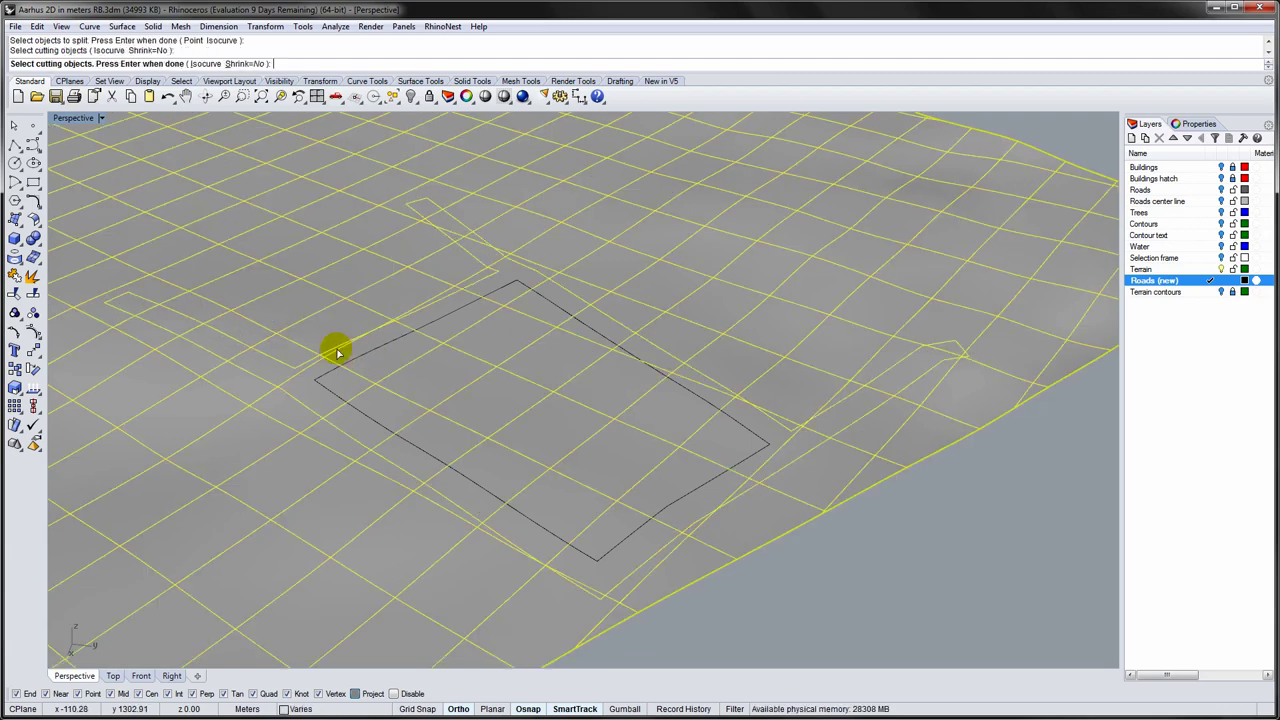
pyautogui.click(373, 349)
pyautogui.press('Return')
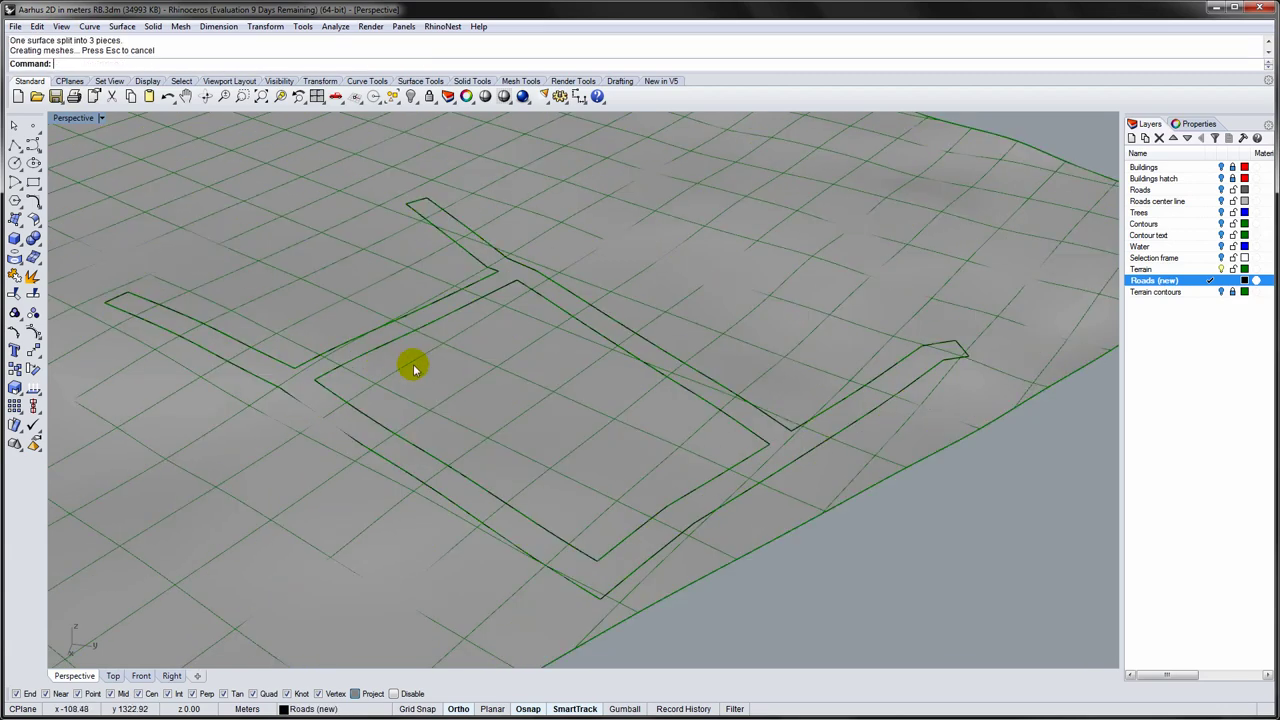
# Hide the inner block surface and the surrounding terrain surface.
pyautogui.click(576, 427)
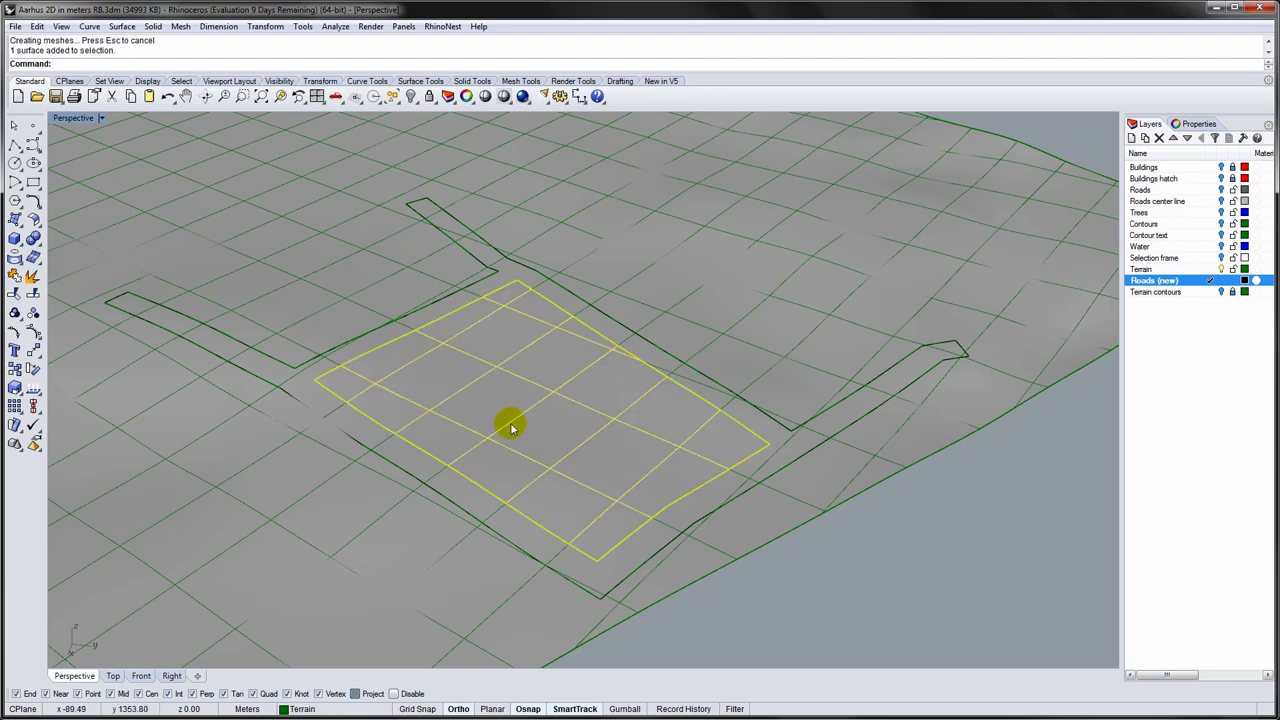
pyautogui.click(694, 302)
pyautogui.keyDown('shift'); pyautogui.click(567, 381); pyautogui.keyUp('shift')
pyautogui.press('BackSpace')
pyautogui.press('BackSpace')
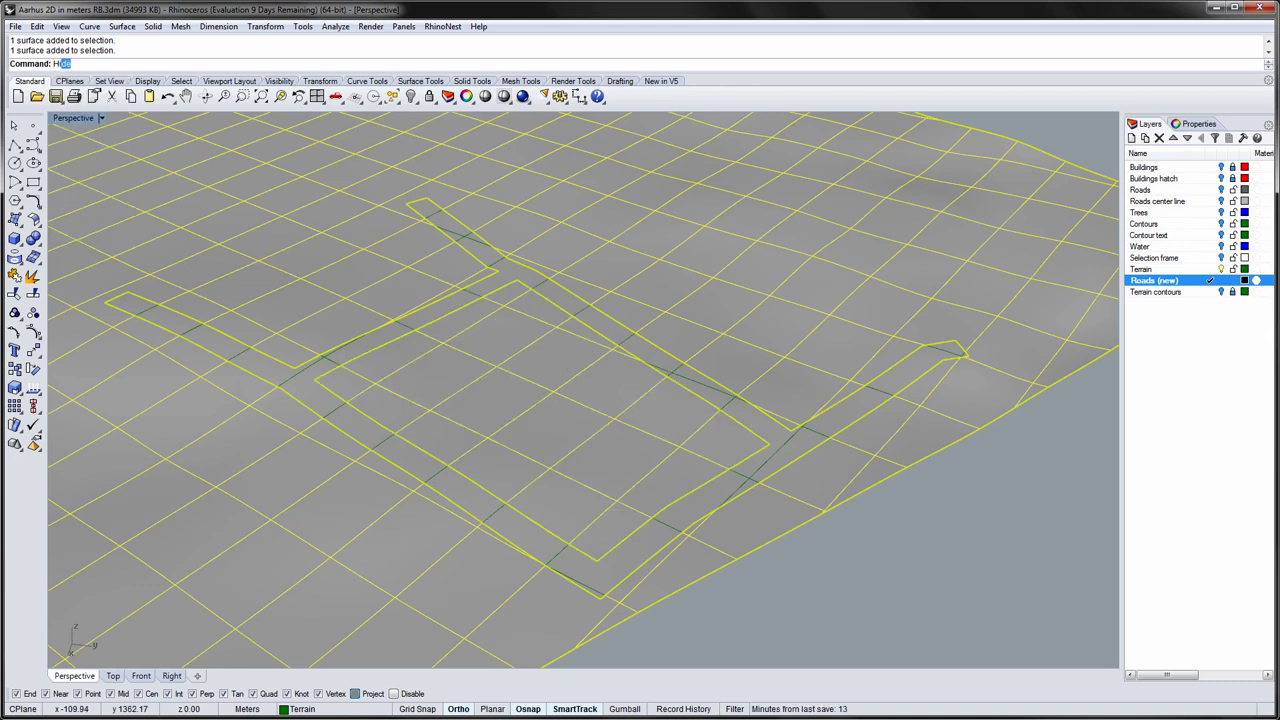
pyautogui.press('Return')
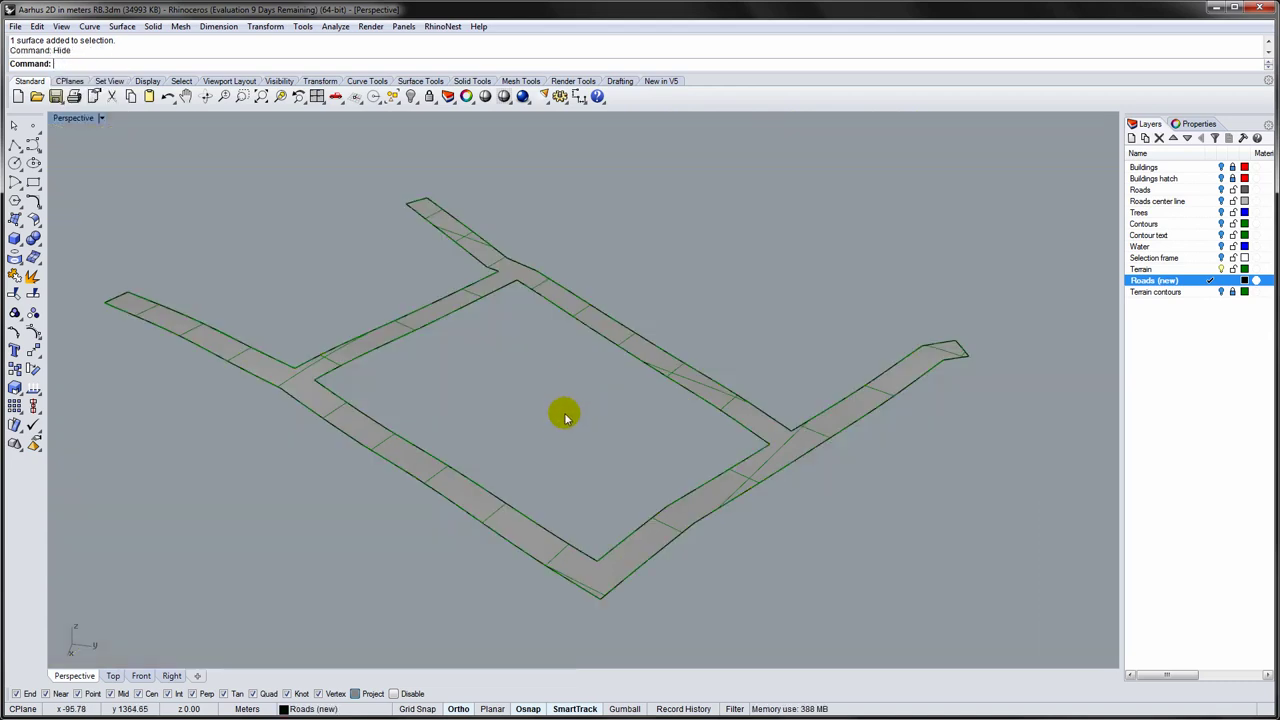
# Move the road surface 0.1 m straight down in the Front view and clear the selection.
pyautogui.moveTo(534, 431); pyautogui.dragTo(524, 410, button='right')
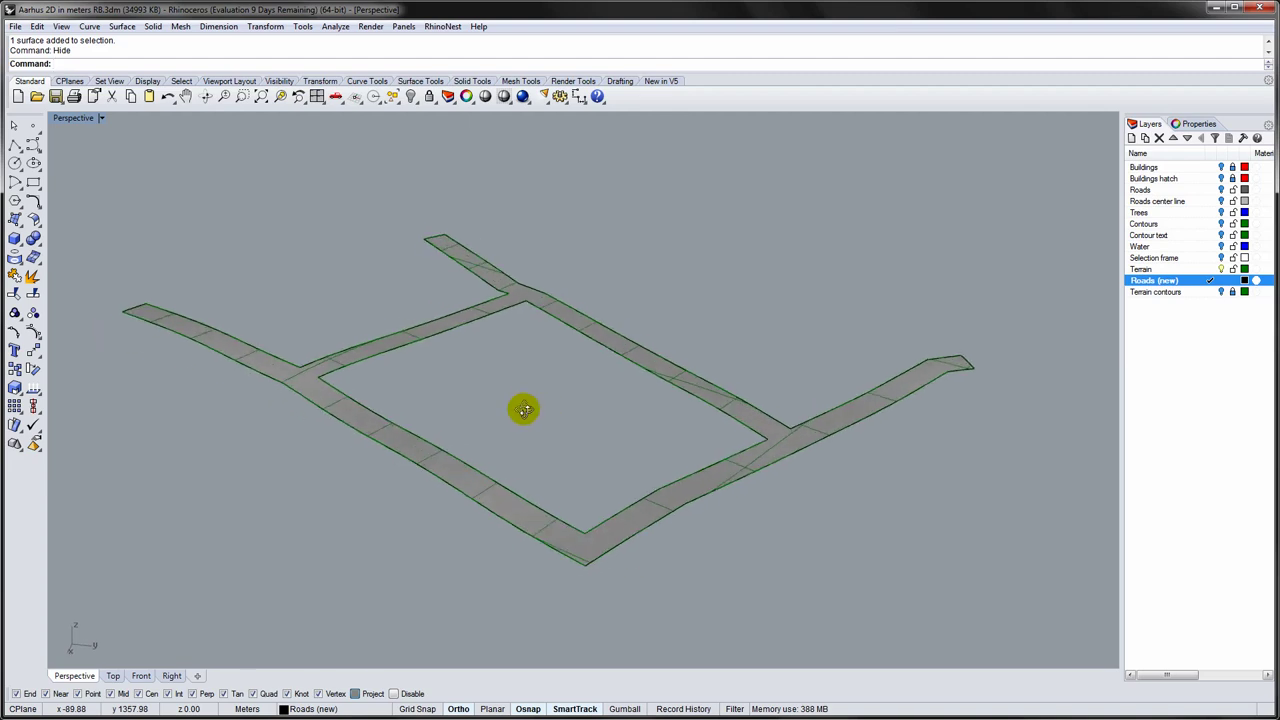
pyautogui.click(650, 520)
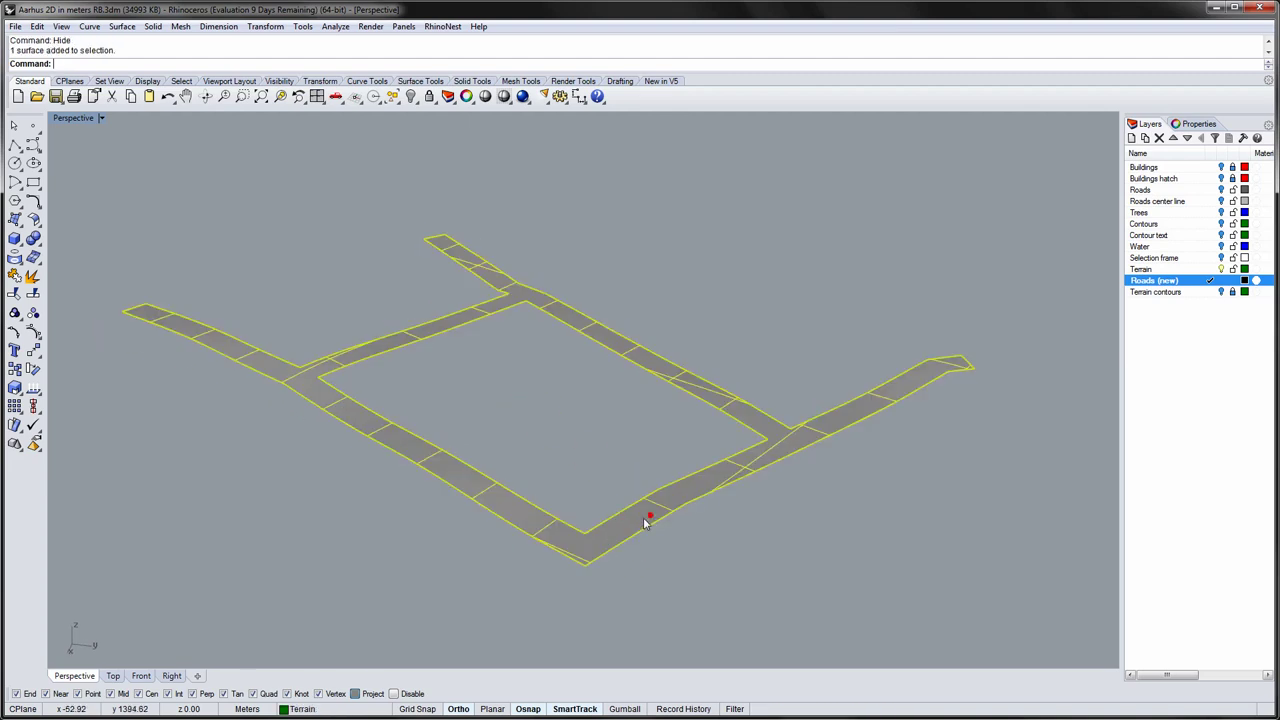
pyautogui.doubleClick(68, 118)
pyautogui.moveTo(320, 477); pyautogui.dragTo(295, 532, button='right')
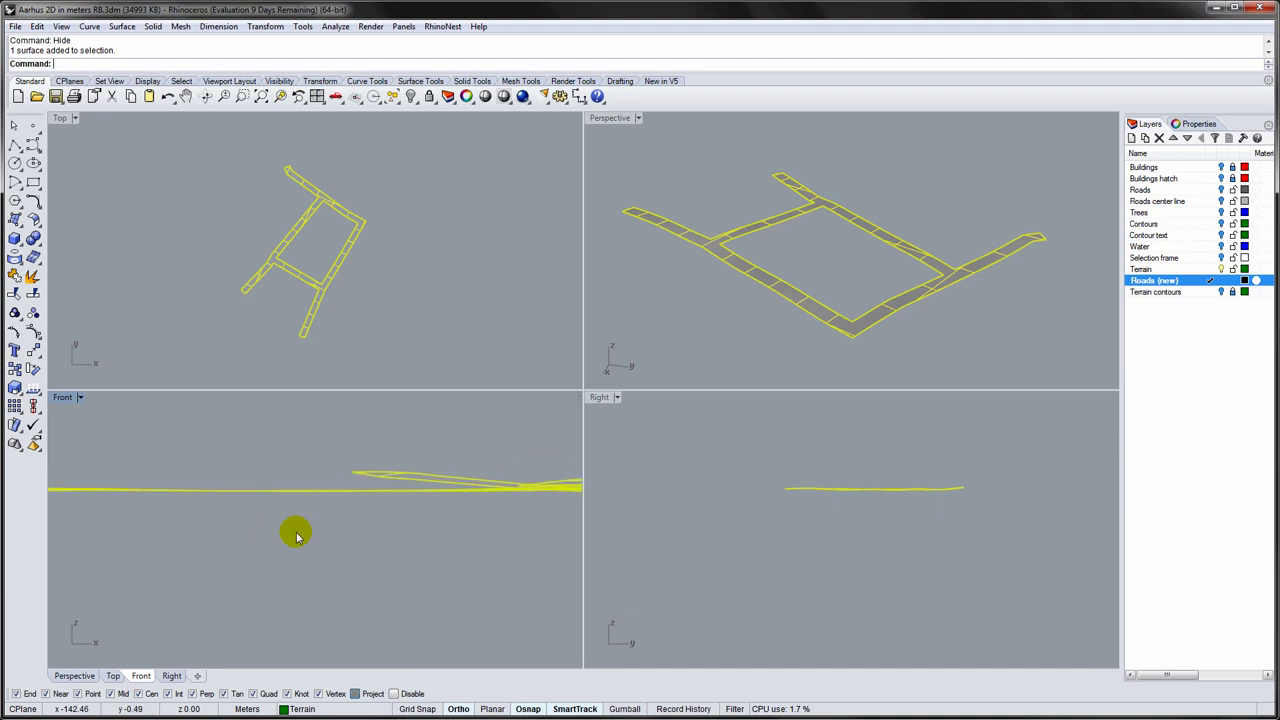
pyautogui.write('m')
pyautogui.press('Return')
pyautogui.click(291, 527)
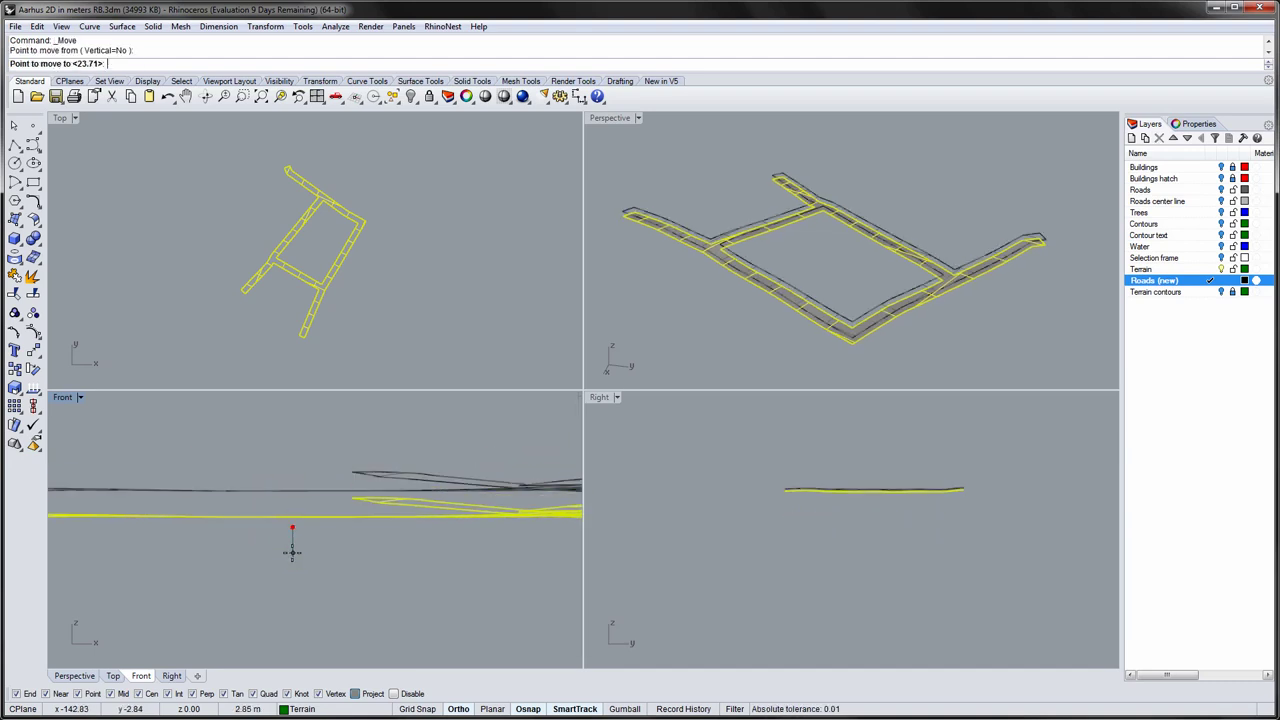
pyautogui.write('.1')
pyautogui.press('Return')
pyautogui.click(292, 552)
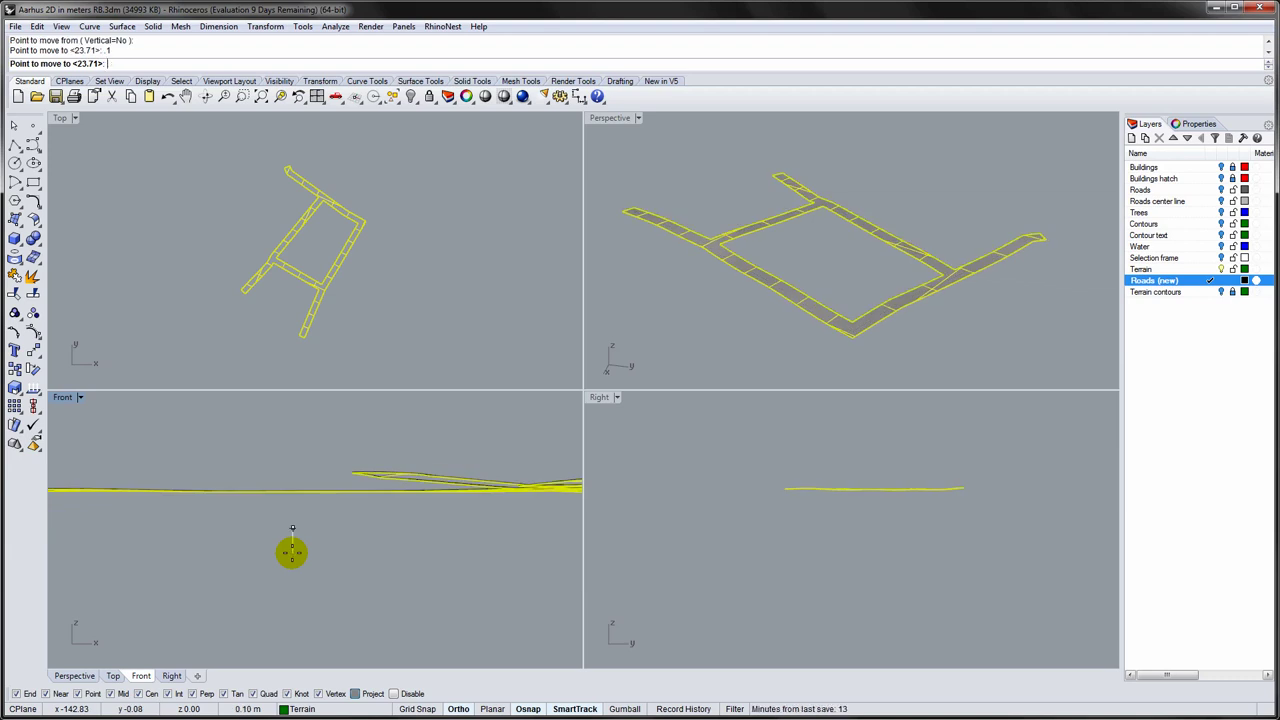
pyautogui.click(320, 535)
pyautogui.scroll(5, 337, 490)
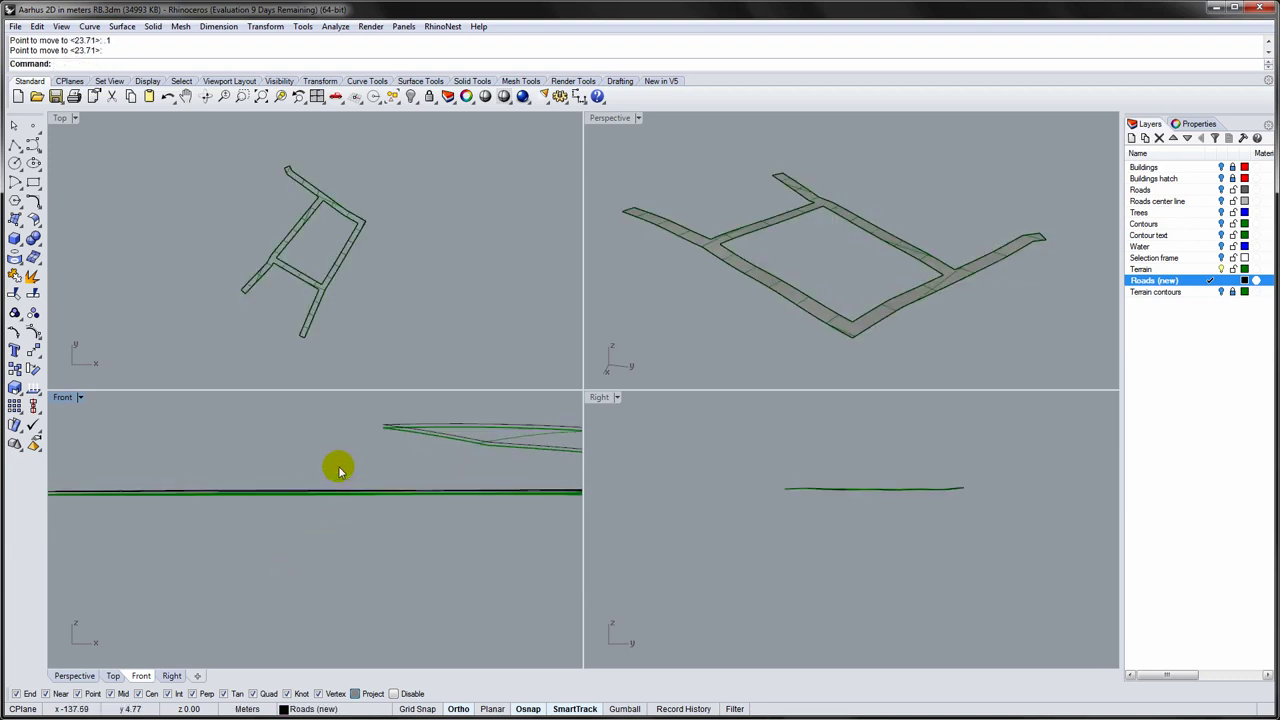
# Duplicate the borders of the lowered road surface with DupBorder.
pyautogui.scroll(8, 814, 320)
pyautogui.moveTo(771, 305); pyautogui.dragTo(780, 297, button='right')
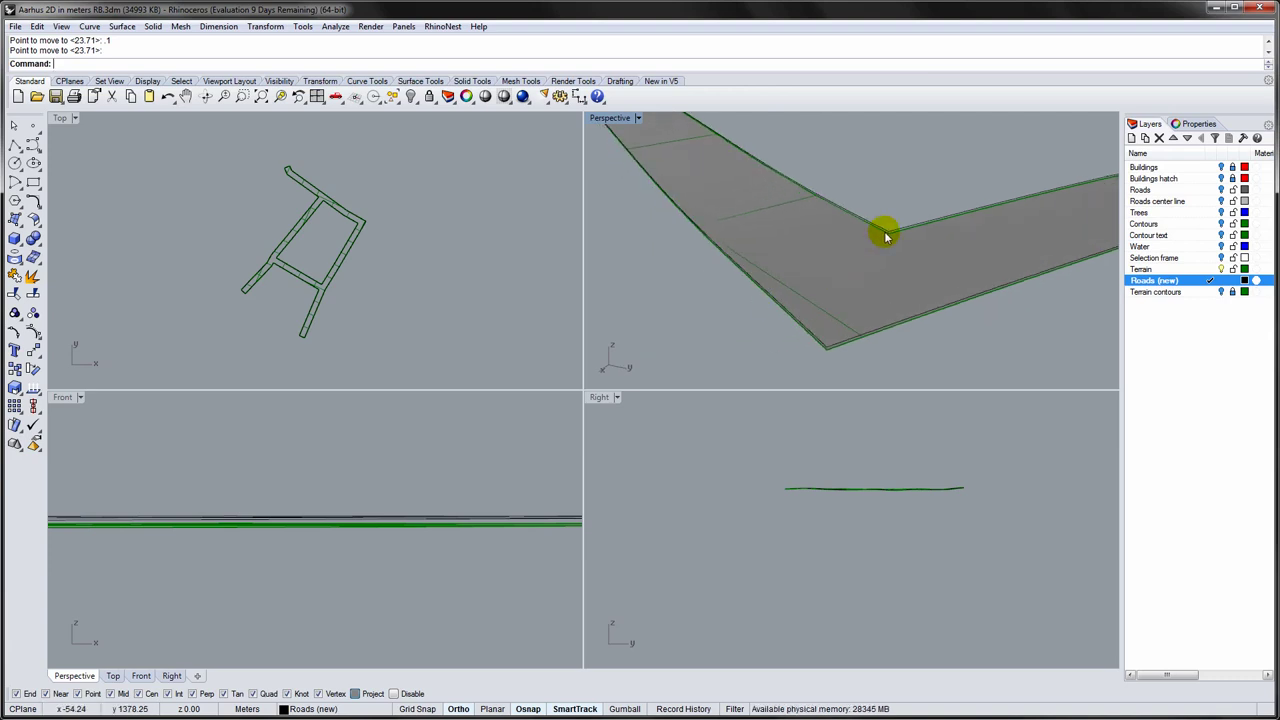
pyautogui.click(844, 251)
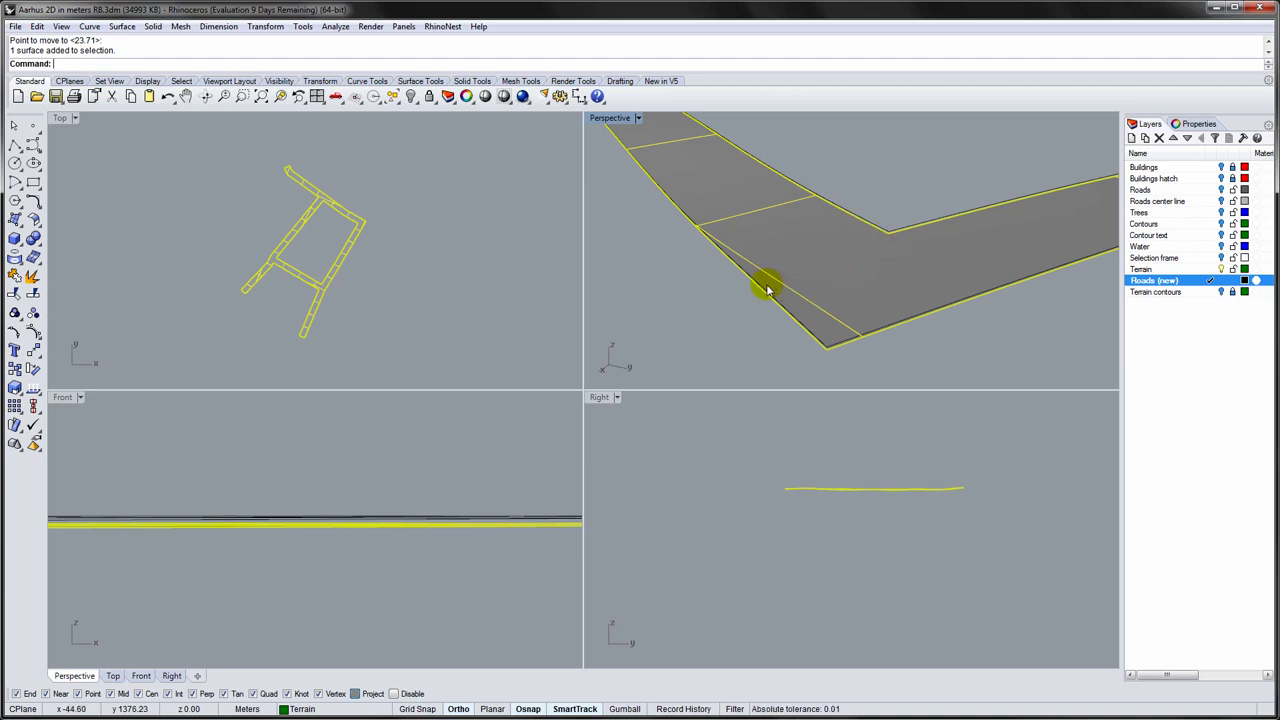
pyautogui.moveTo(758, 287); pyautogui.dragTo(789, 287, button='right')
pyautogui.write('D')
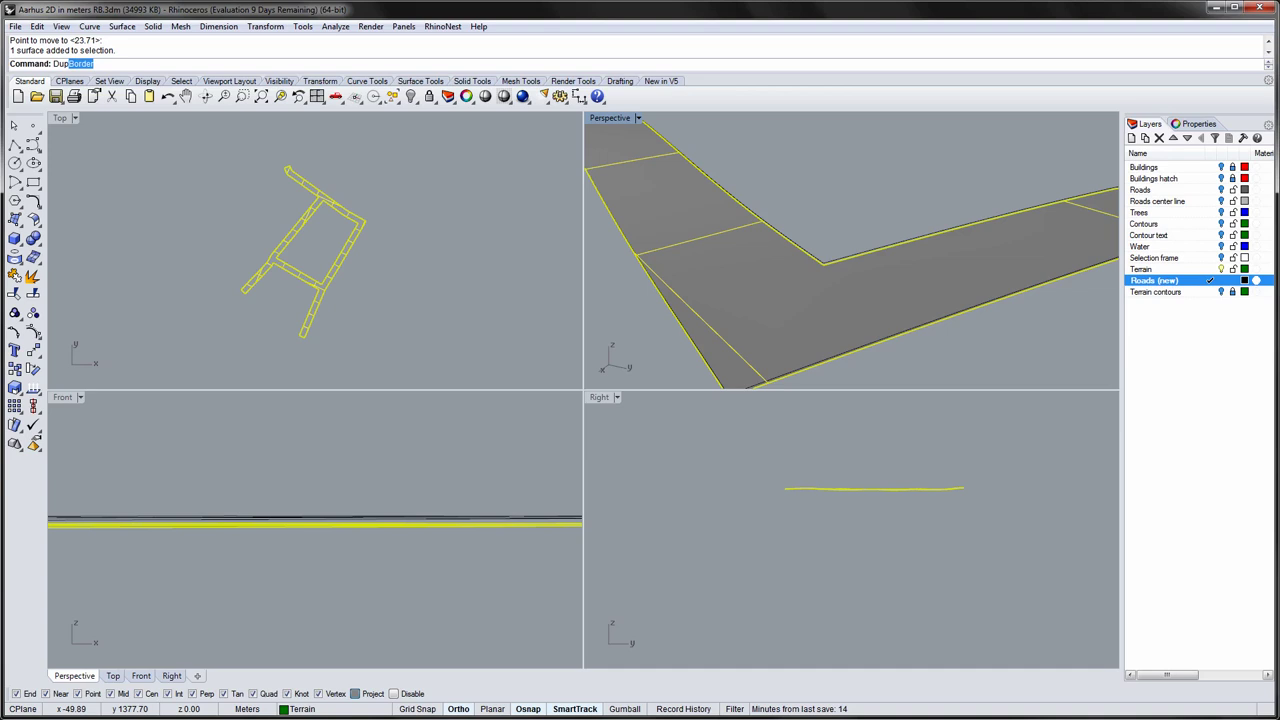
pyautogui.write('up')
pyautogui.press('Return')
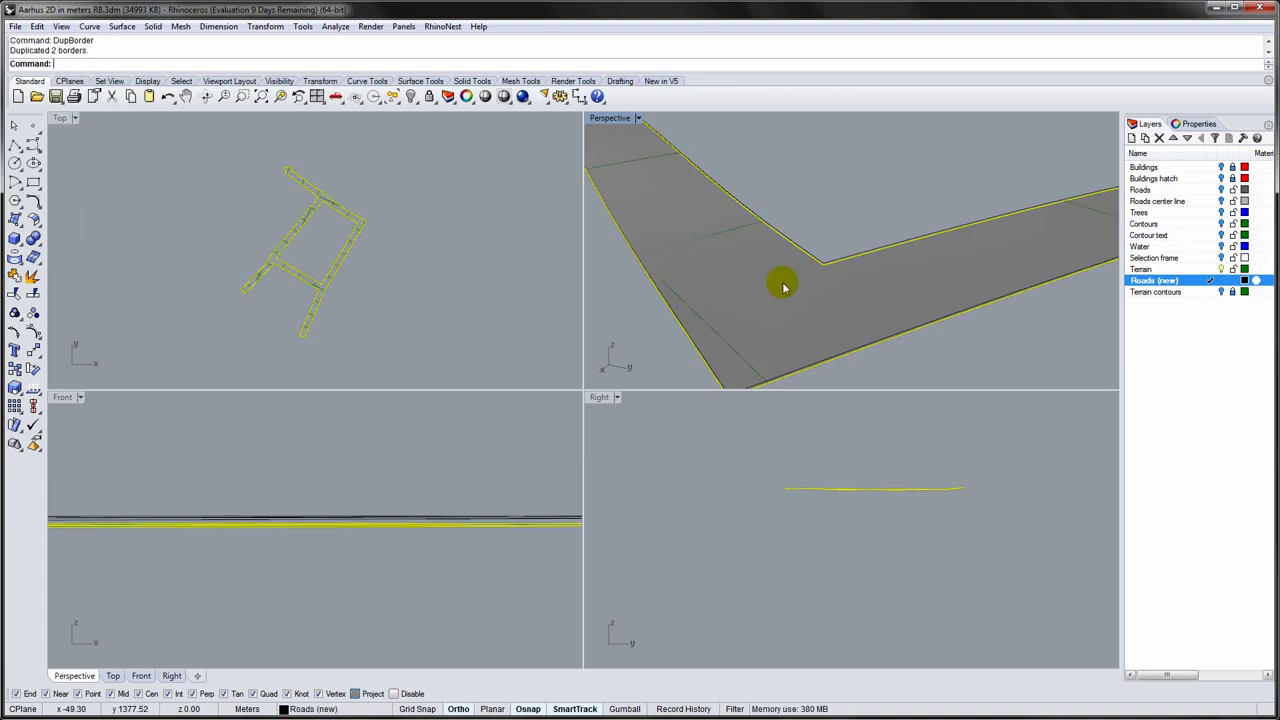
# Hide the lowered road surface, leaving the original and duplicated outline curves on screen.
pyautogui.click(782, 287)
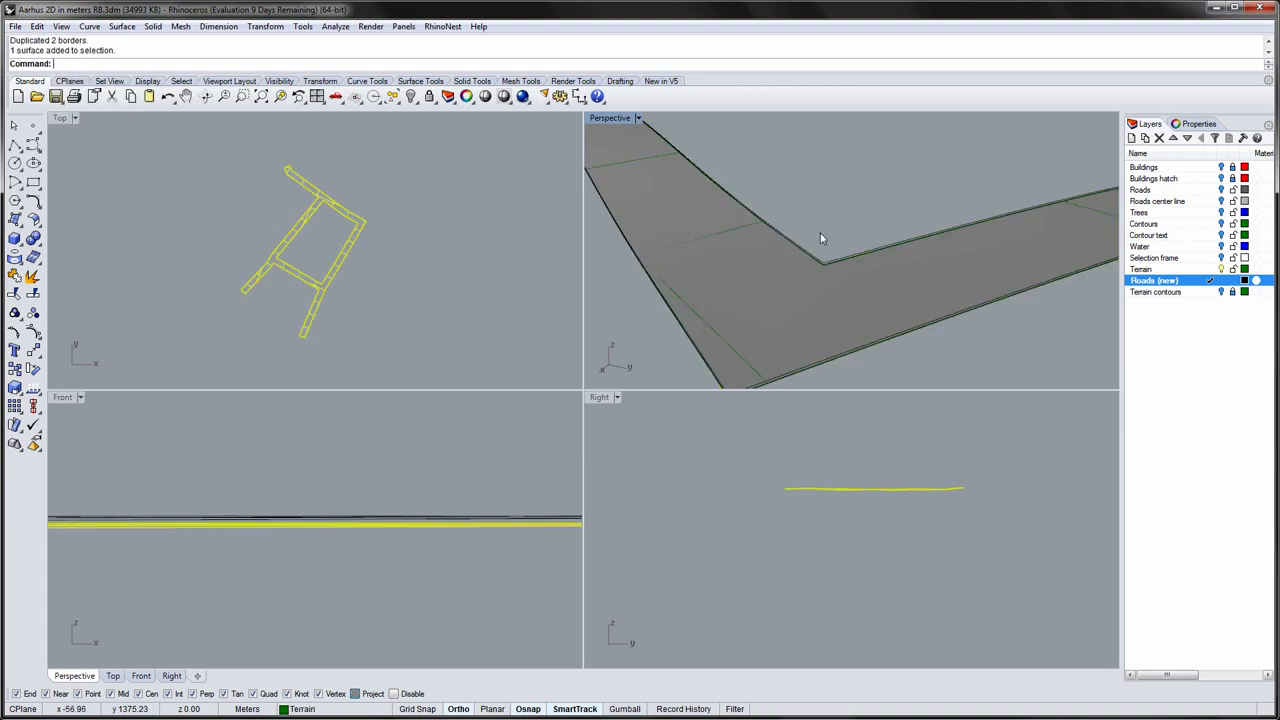
pyautogui.click(782, 273)
pyautogui.click(782, 279)
pyautogui.write('Hid')
pyautogui.press('Return')
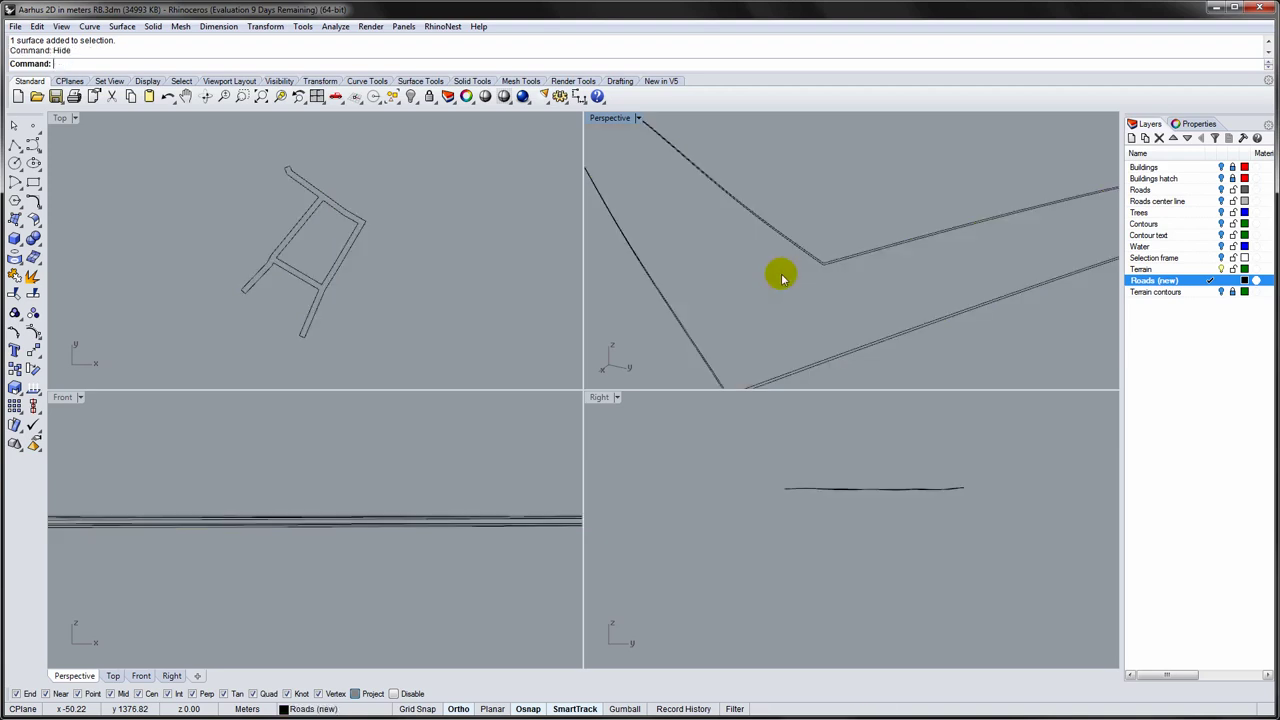
# Loft the upper and lower inner road outlines with straight sections and no simplification to form the inner curb face.
pyautogui.click(808, 264)
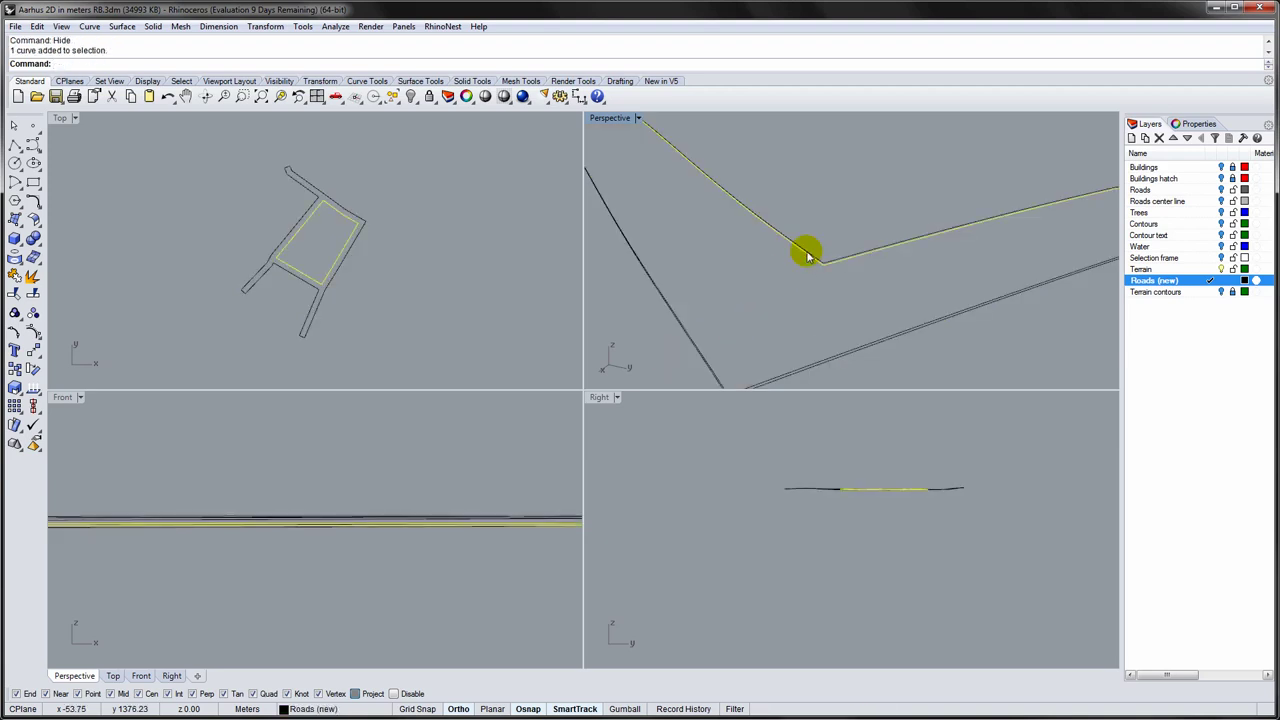
pyautogui.click(808, 256)
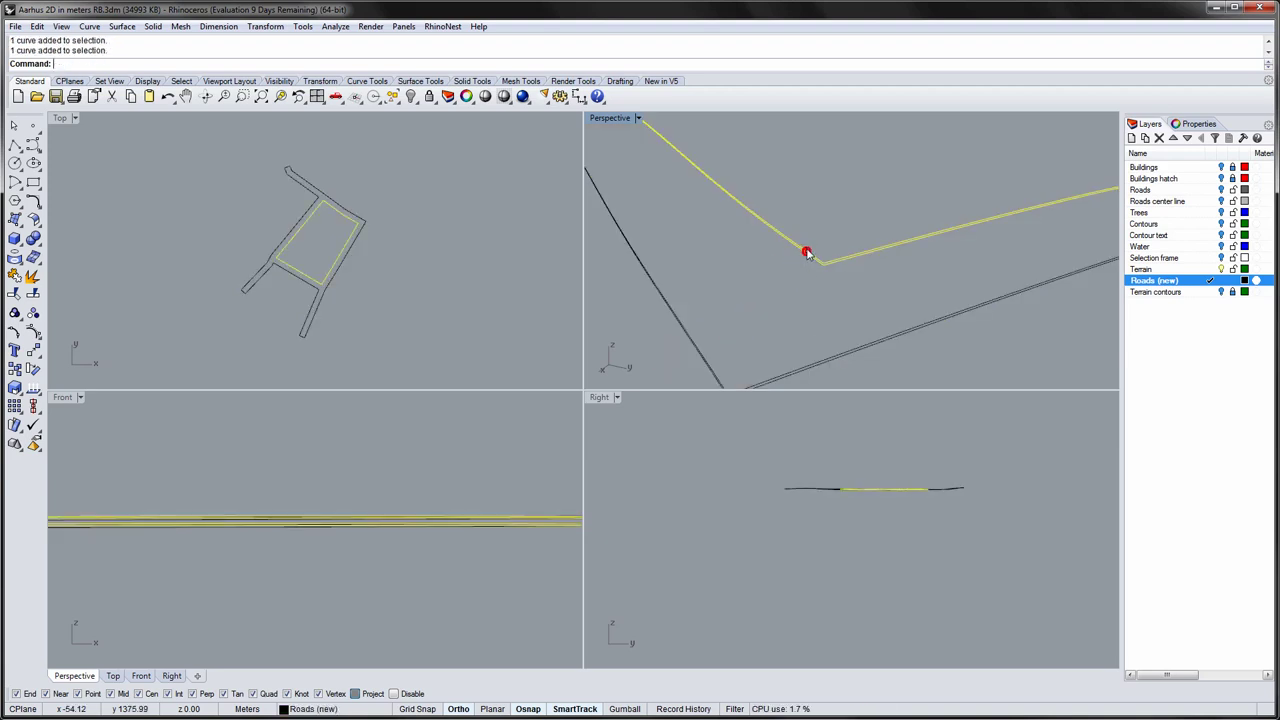
pyautogui.doubleClick(611, 117)
pyautogui.write('ZS')
pyautogui.press('Return')
pyautogui.write('Loft')
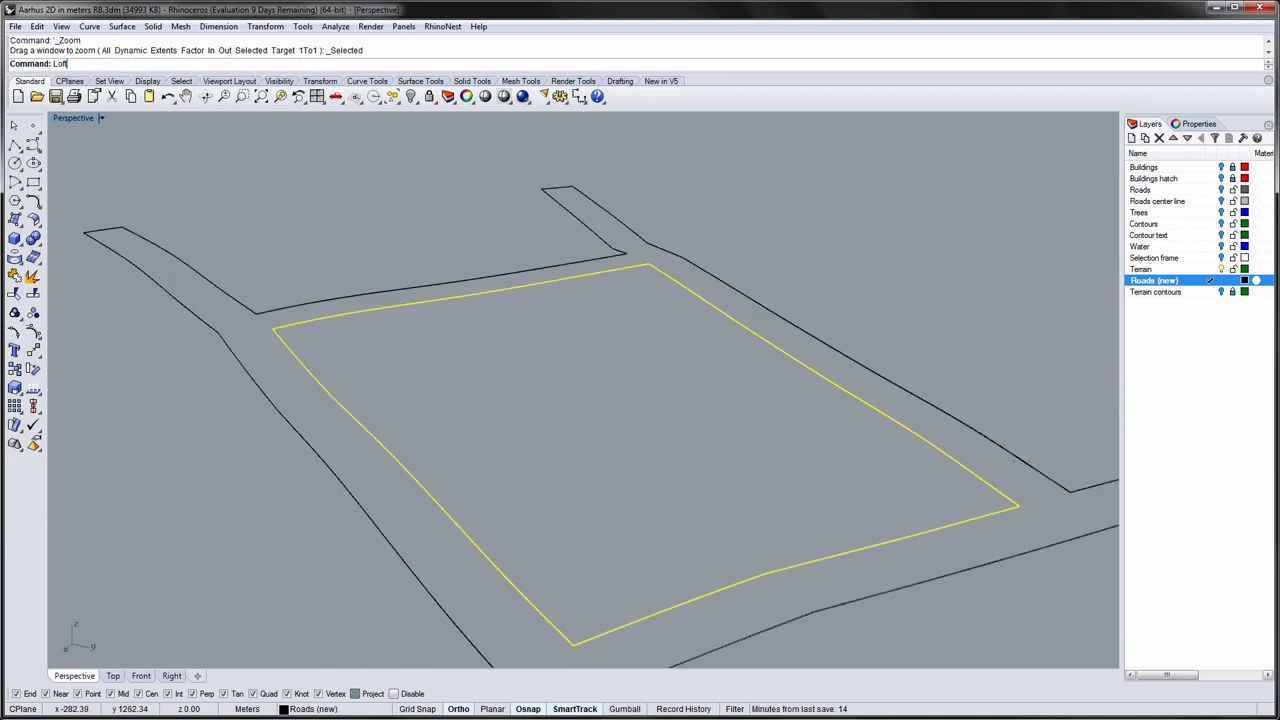
pyautogui.press('Return')
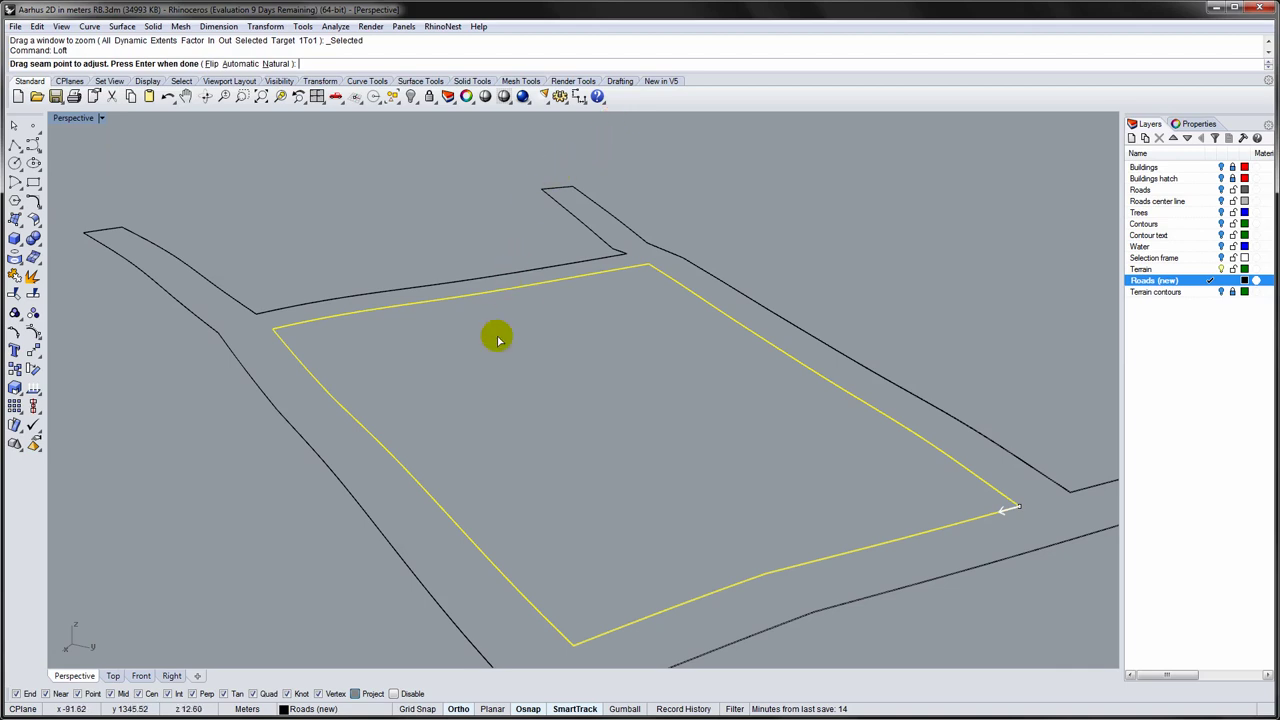
pyautogui.moveTo(491, 434); pyautogui.dragTo(497, 428, button='right')
pyautogui.scroll(-2, 566, 520)
pyautogui.moveTo(790, 462); pyautogui.dragTo(590, 460, button='right')
pyautogui.scroll(4, 435, 522)
pyautogui.moveTo(419, 534); pyautogui.dragTo(401, 538, button='right')
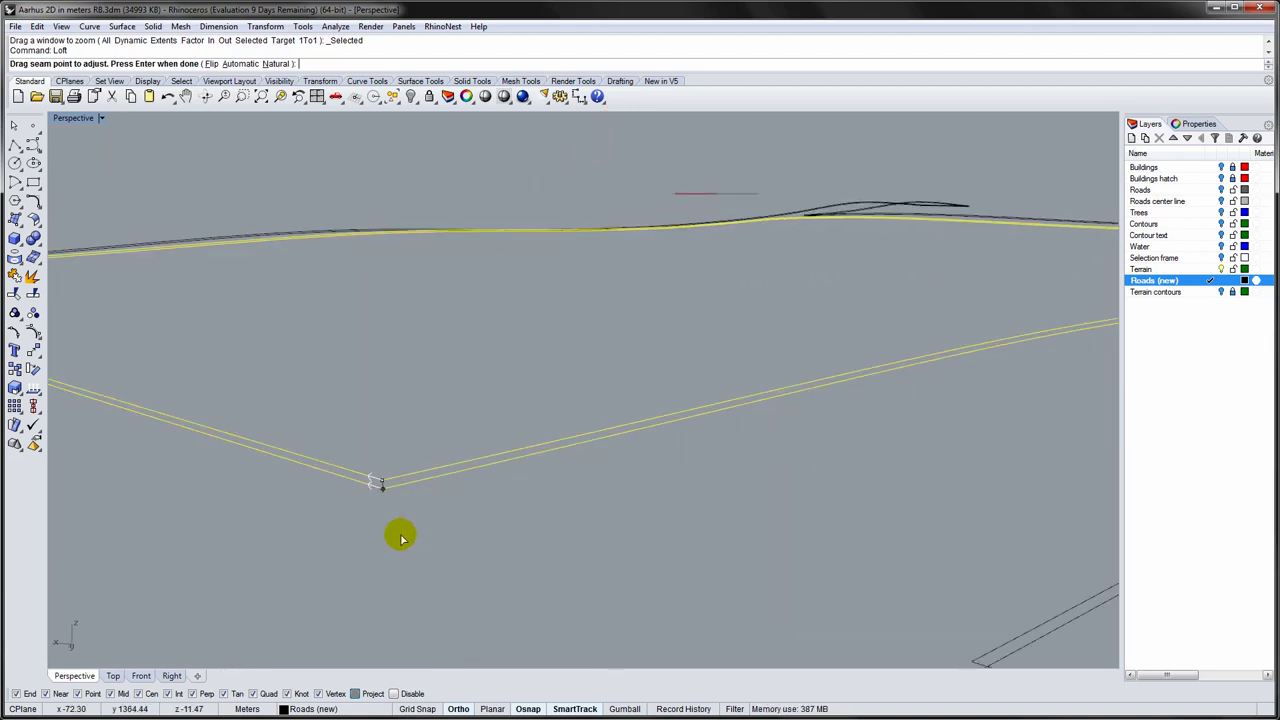
pyautogui.press('Return')
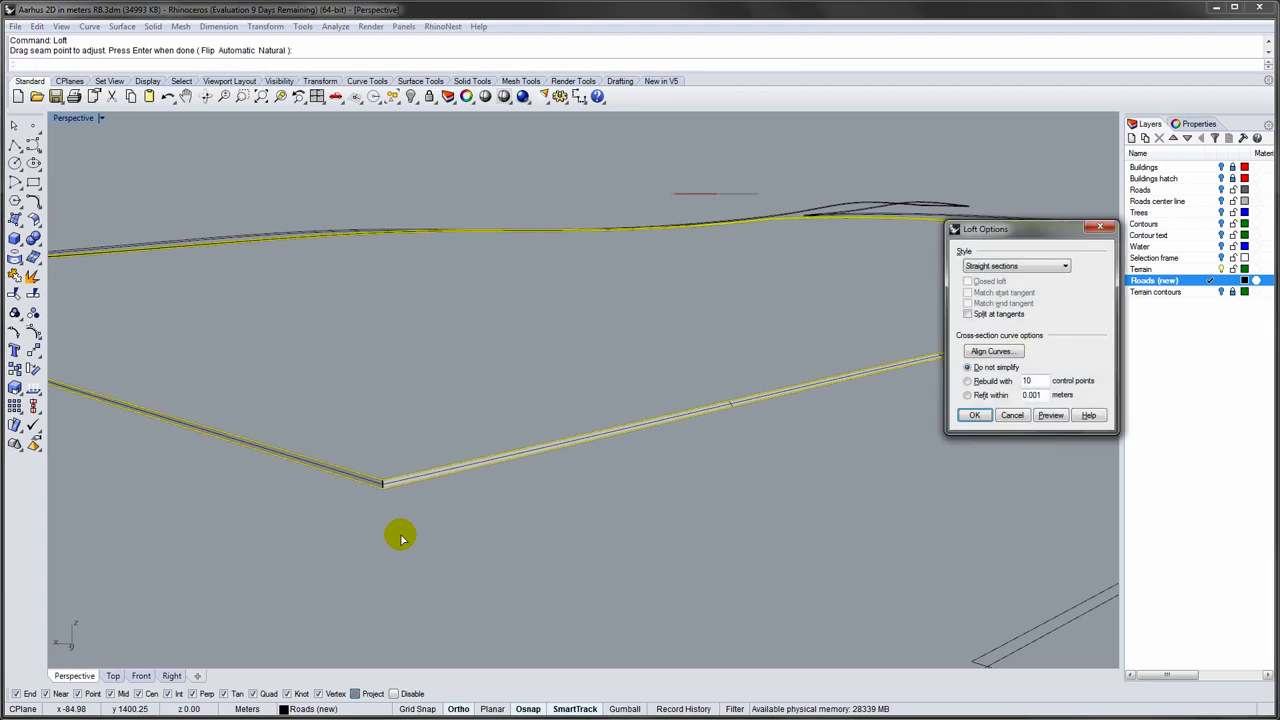
pyautogui.click(969, 412)
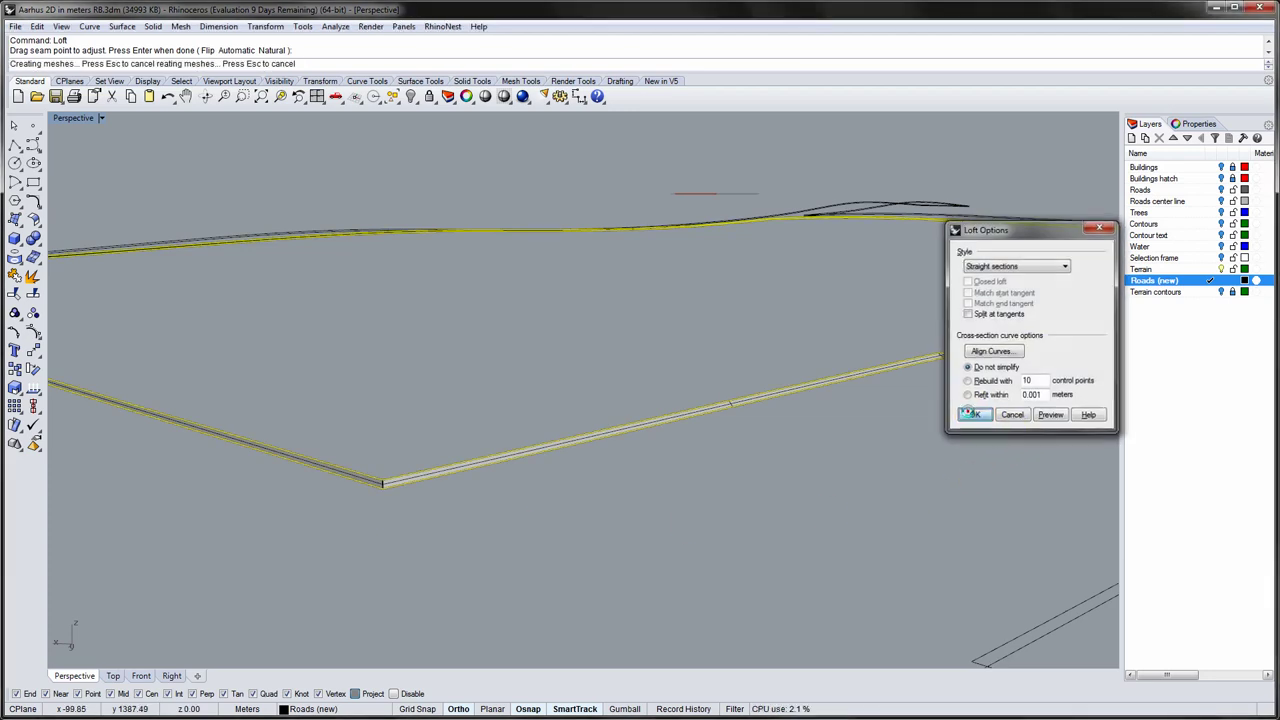
pyautogui.moveTo(740, 325); pyautogui.dragTo(660, 360, button='right')
pyautogui.scroll(-3, 658, 350)
pyautogui.press('Escape')
# Loft the upper and lower outer road outlines with straight sections and no simplification to form the outer curb face.
pyautogui.scroll(5, 815, 448)
pyautogui.click(815, 443)
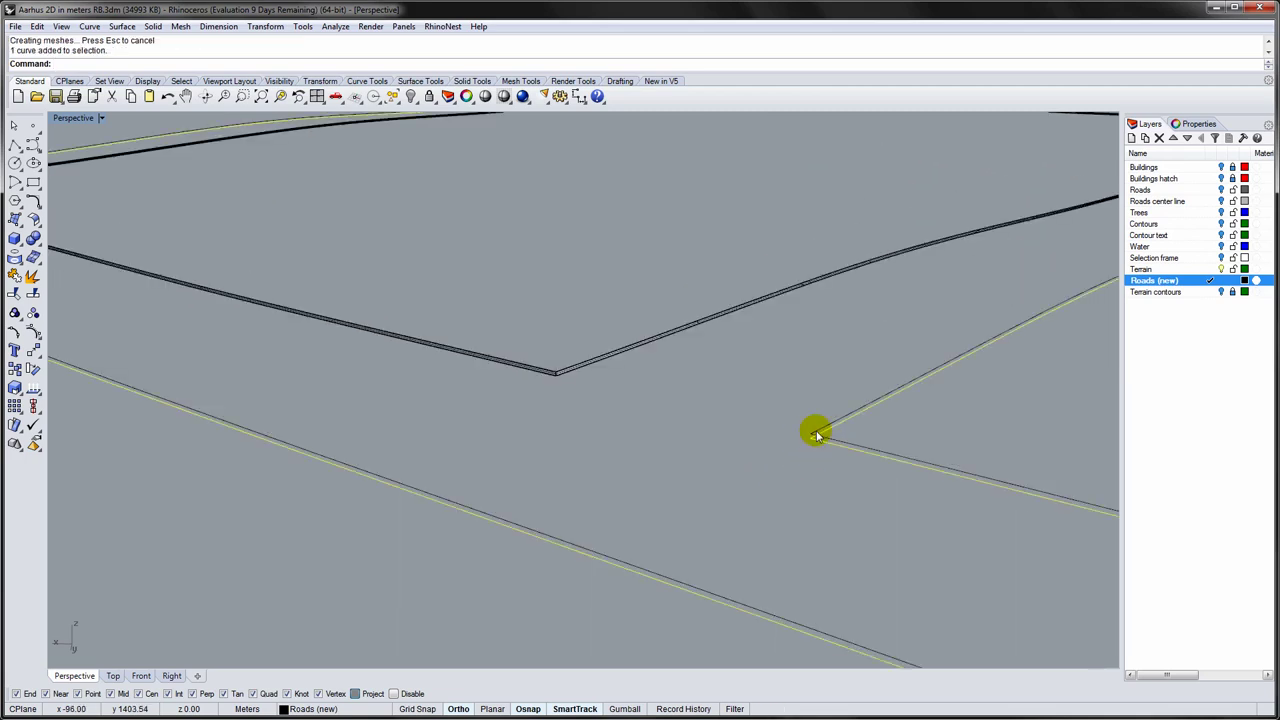
pyautogui.click(814, 432)
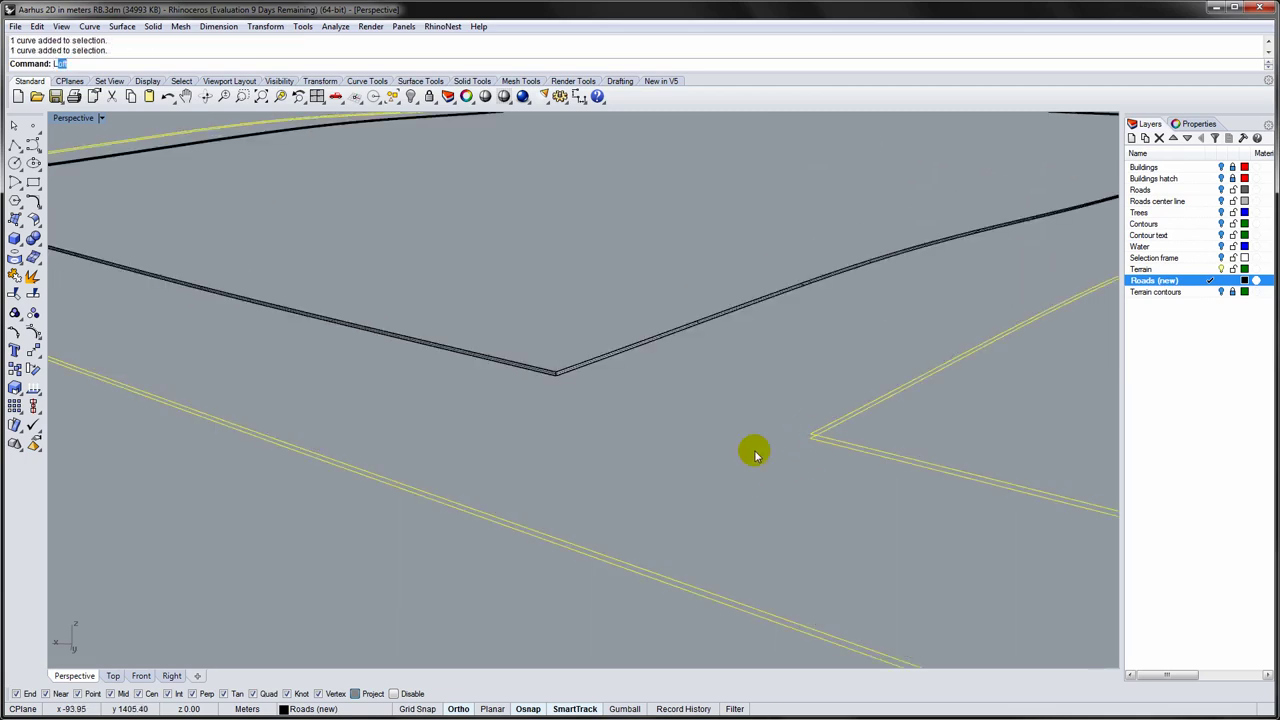
pyautogui.write('L')
pyautogui.press('Return')
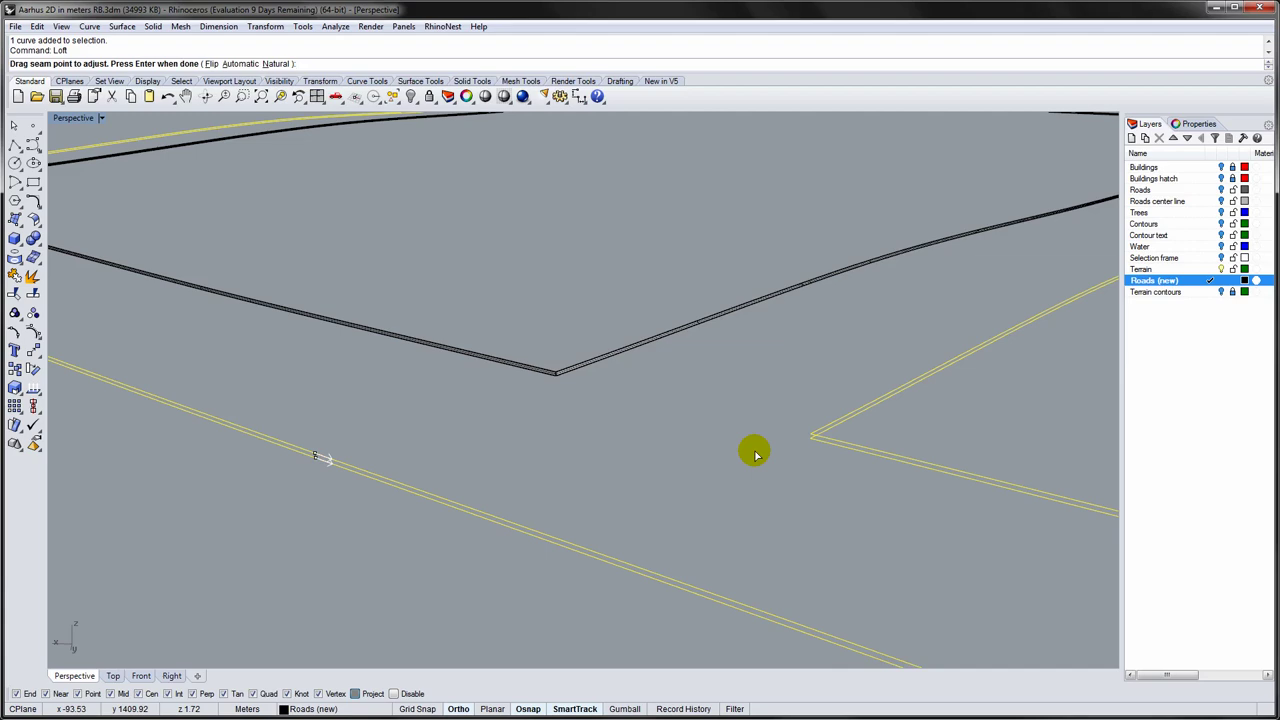
pyautogui.press('Return')
pyautogui.scroll(-3, 709, 466)
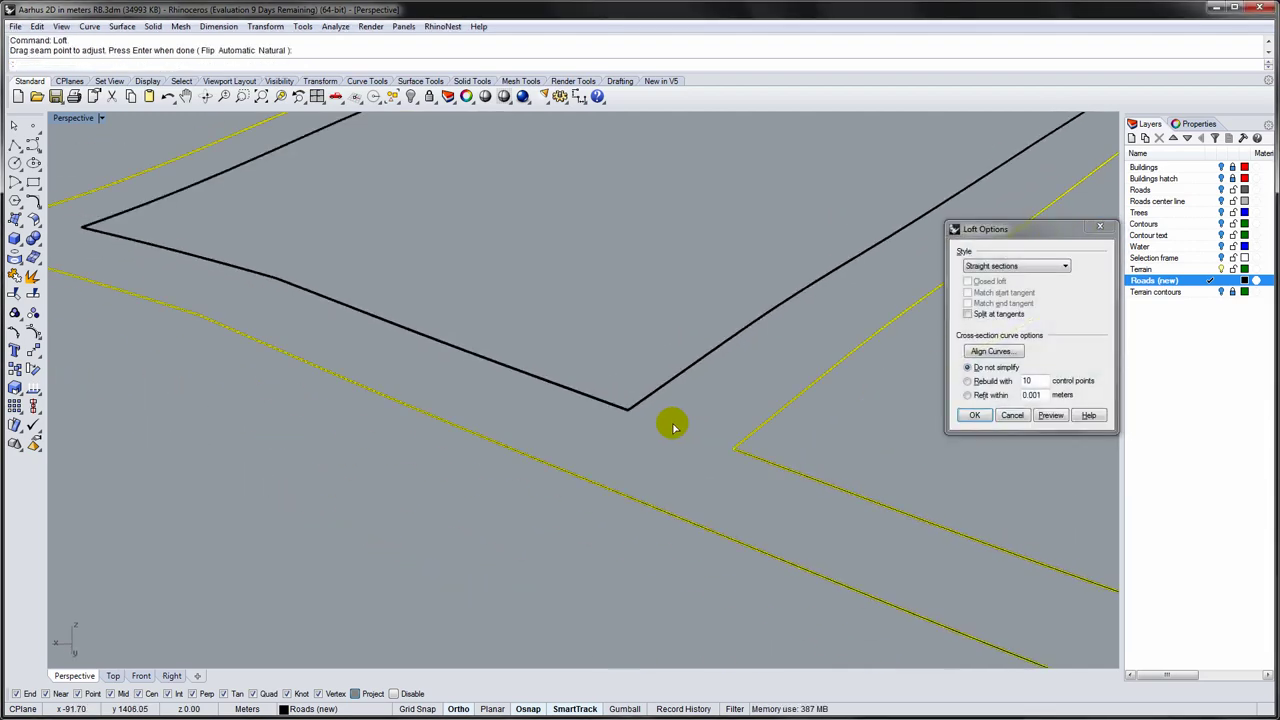
pyautogui.moveTo(402, 352); pyautogui.dragTo(369, 334, button='right')
pyautogui.scroll(-5, 369, 335)
pyautogui.keyDown('shift'); pyautogui.moveTo(495, 398); pyautogui.dragTo(417, 407, button='right'); pyautogui.keyUp('shift')
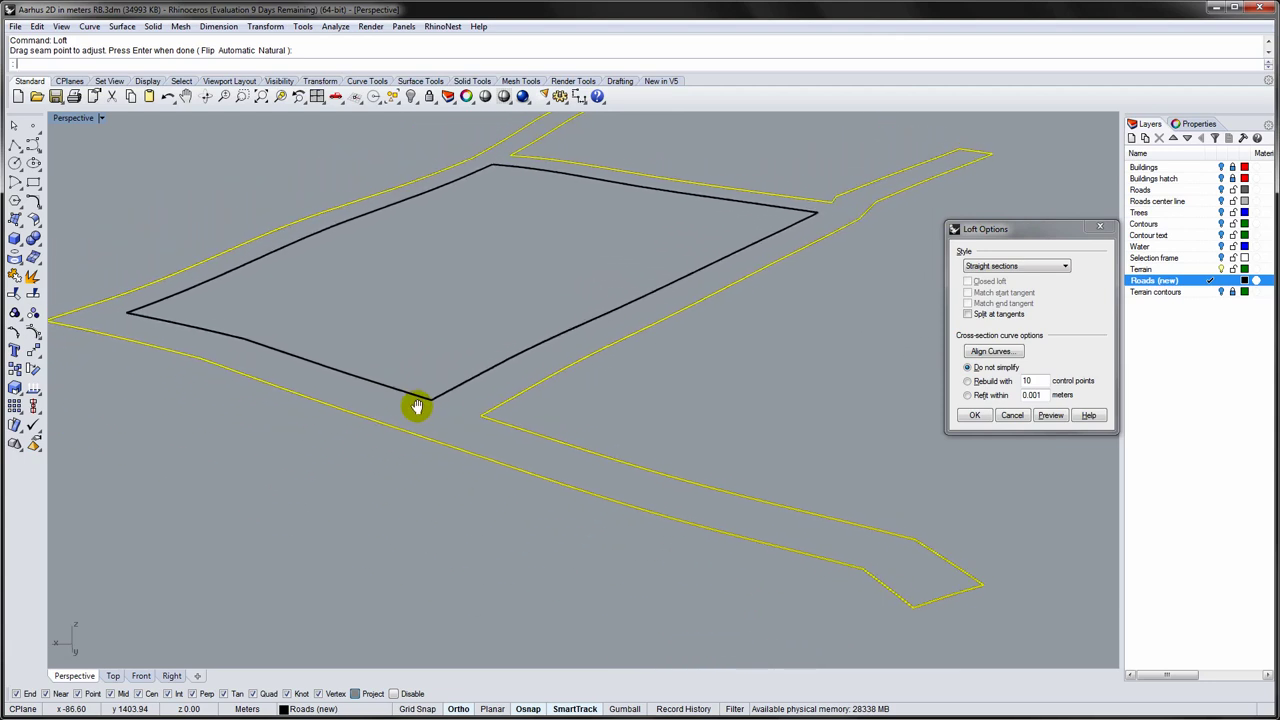
pyautogui.click(977, 416)
# Show all hidden objects to bring back the terrain, inner block and road surfaces.
pyautogui.scroll(6, 445, 405)
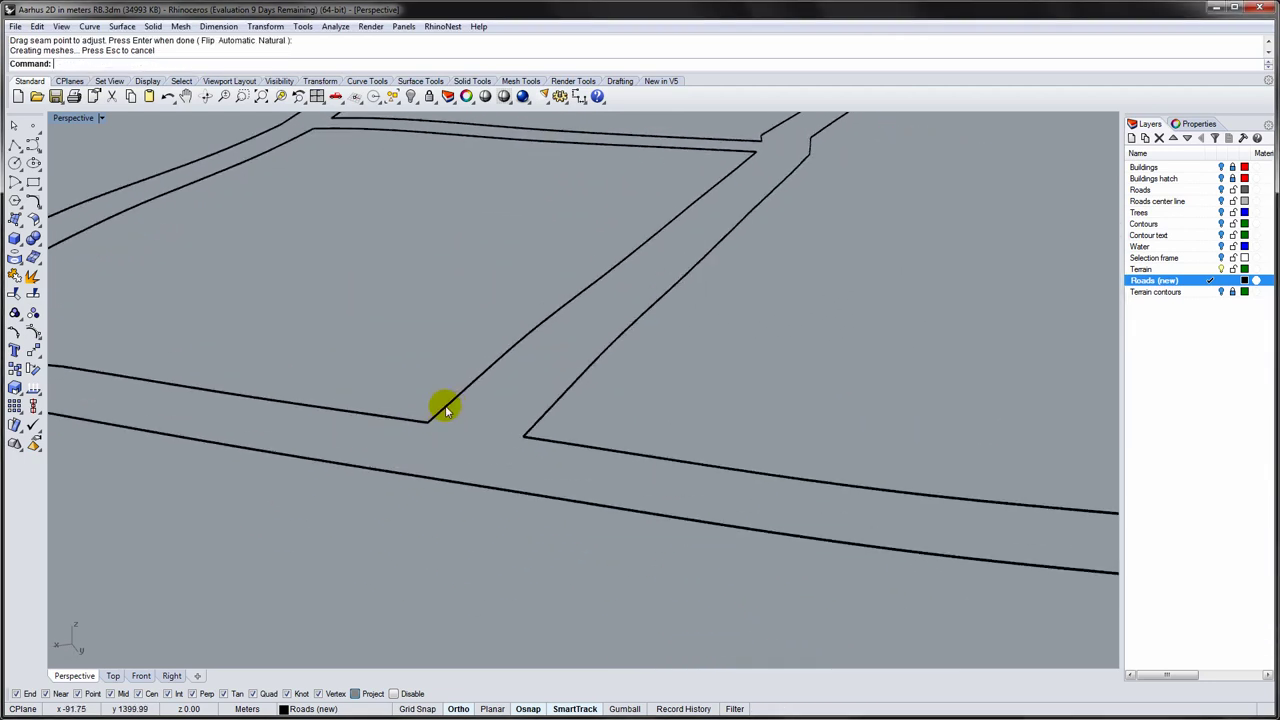
pyautogui.scroll(6, 440, 408)
pyautogui.moveTo(432, 416); pyautogui.dragTo(435, 440, button='right')
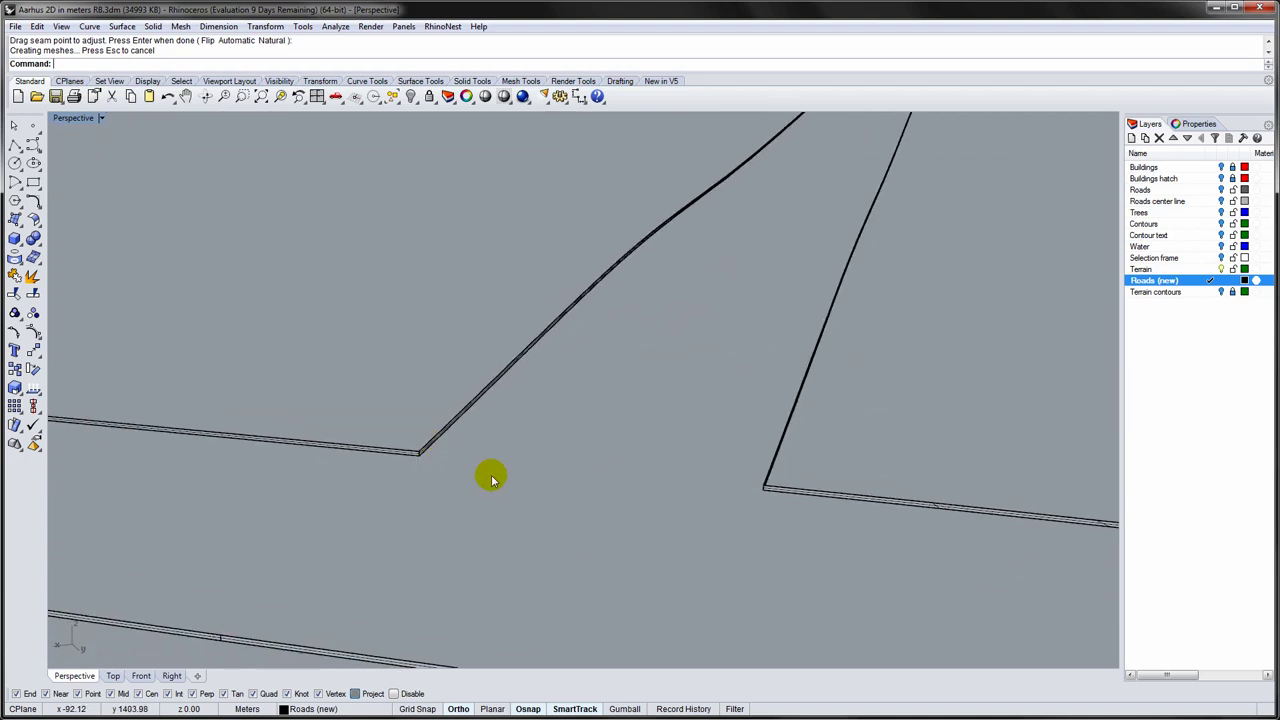
pyautogui.press('Return')
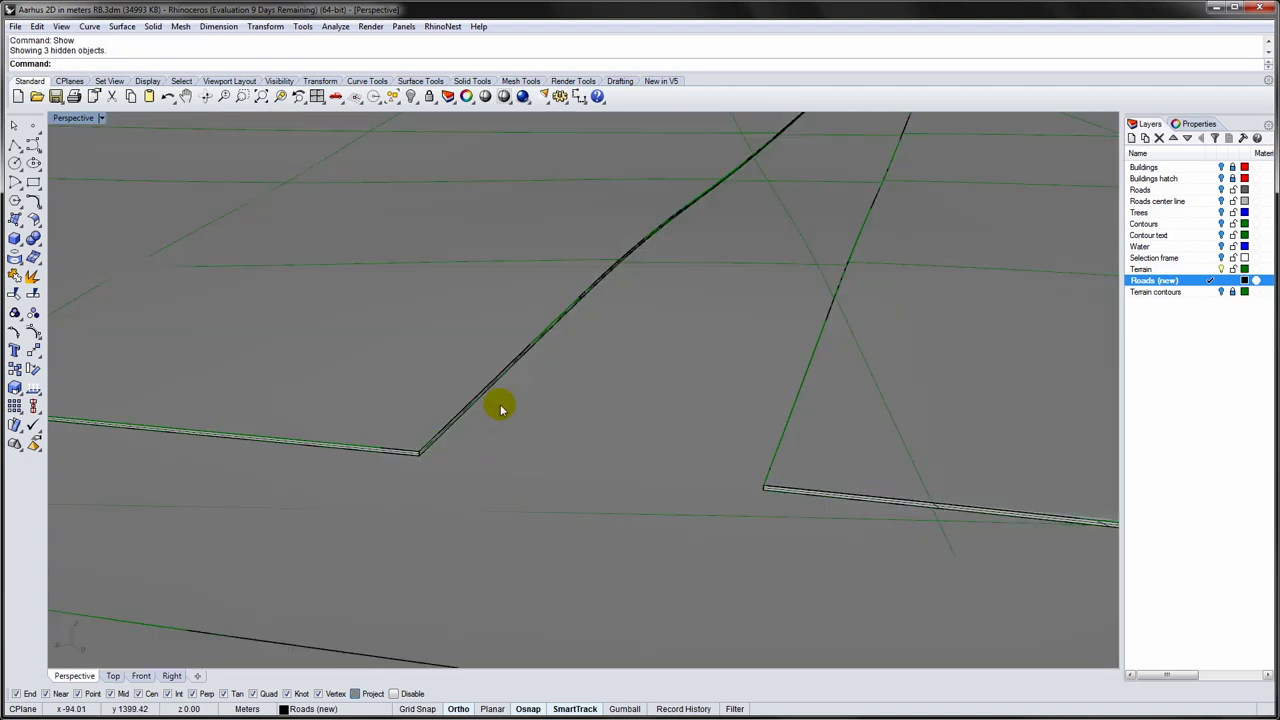
# Move the lowered road surface to the Roads (new) layer.
pyautogui.click(495, 435)
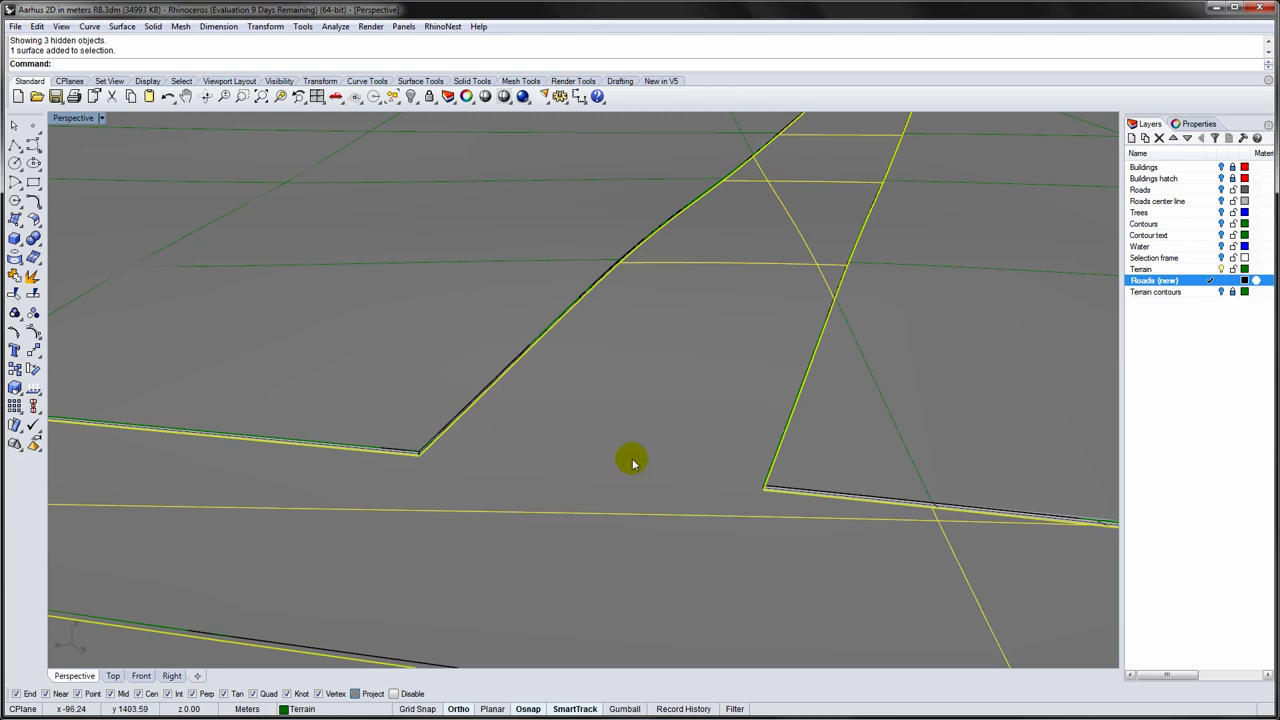
pyautogui.moveTo(632, 462)
pyautogui.mouseDown(button='right')
pyautogui.moveTo(614, 443)
pyautogui.moveTo(640, 446)
pyautogui.mouseUp(button='right')
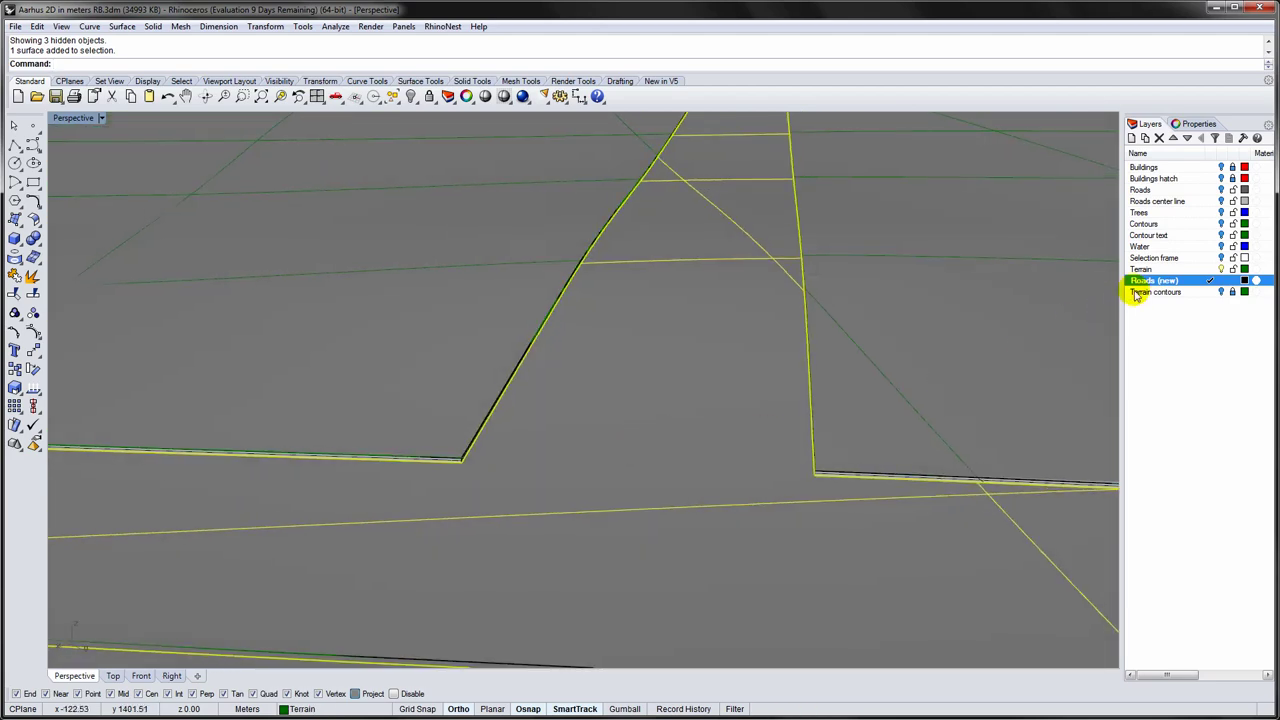
pyautogui.rightClick(1127, 281)
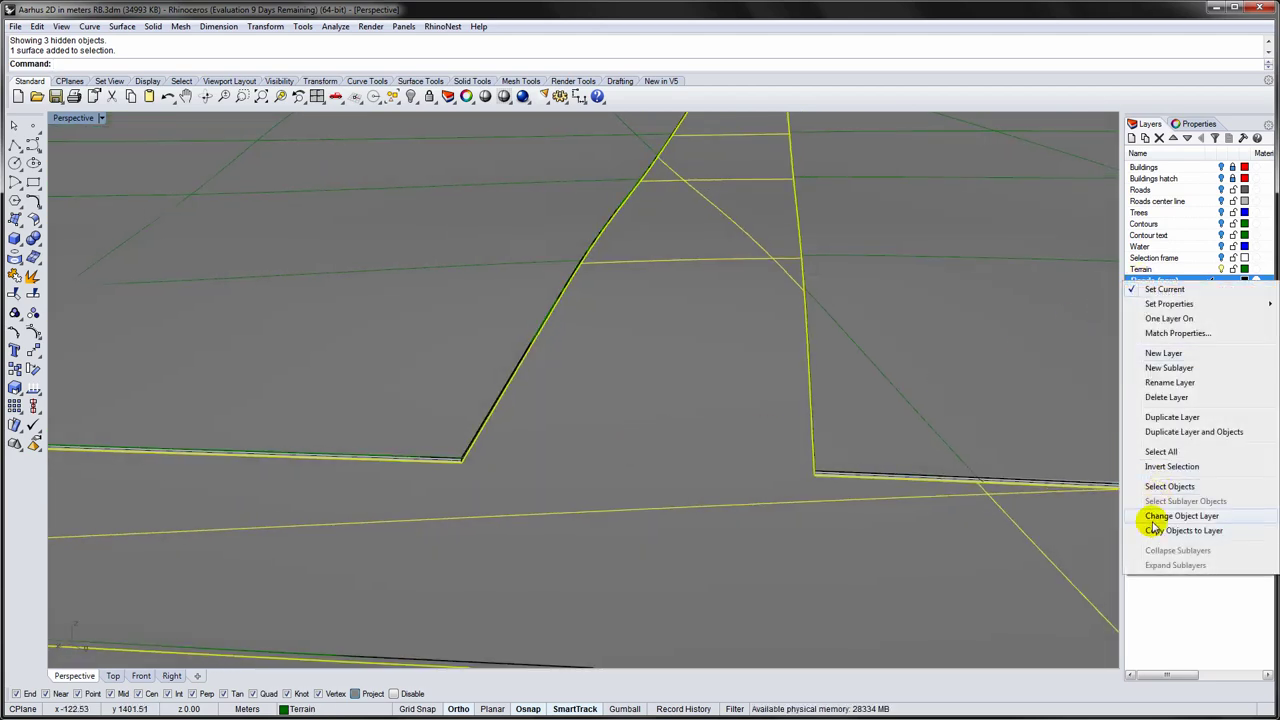
pyautogui.click(1153, 516)
# Set the Perspective view to Rendered display and inspect the curb faces along the road edges up close.
pyautogui.moveTo(800, 308); pyautogui.dragTo(604, 468, button='right')
pyautogui.middleClick(611, 447)
pyautogui.click(651, 442)
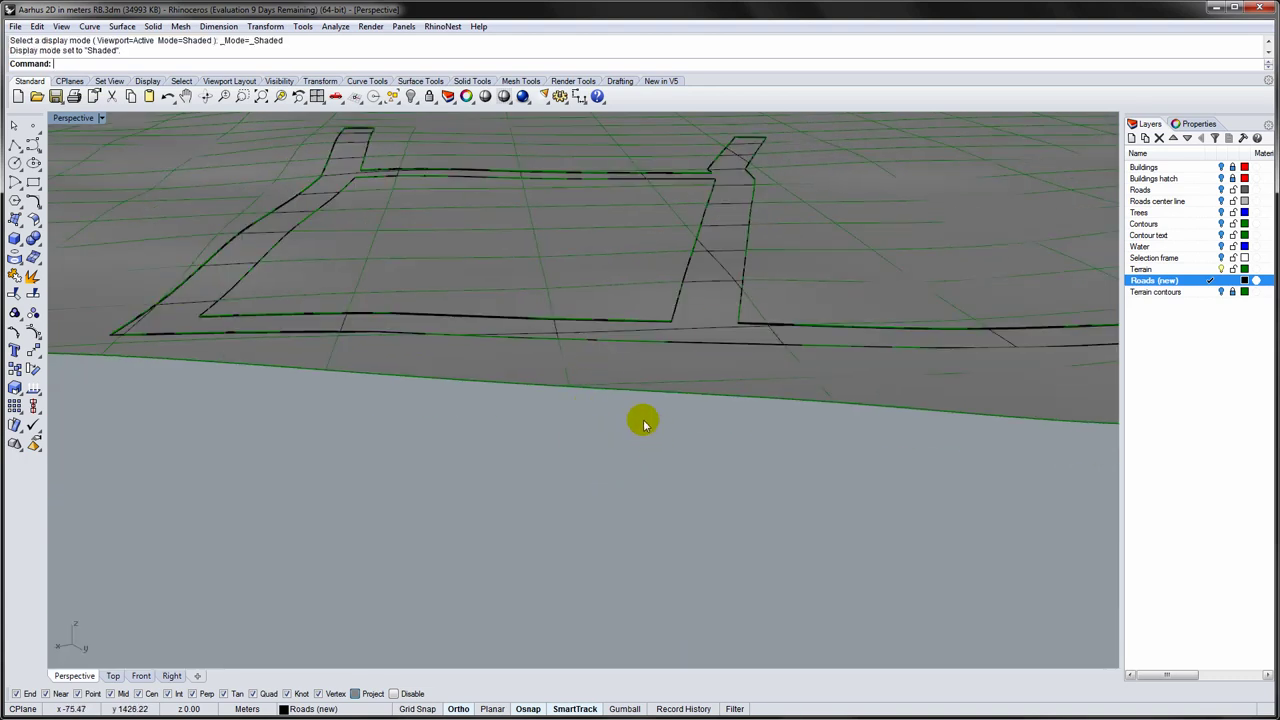
pyautogui.middleClick(574, 443)
pyautogui.click(537, 458)
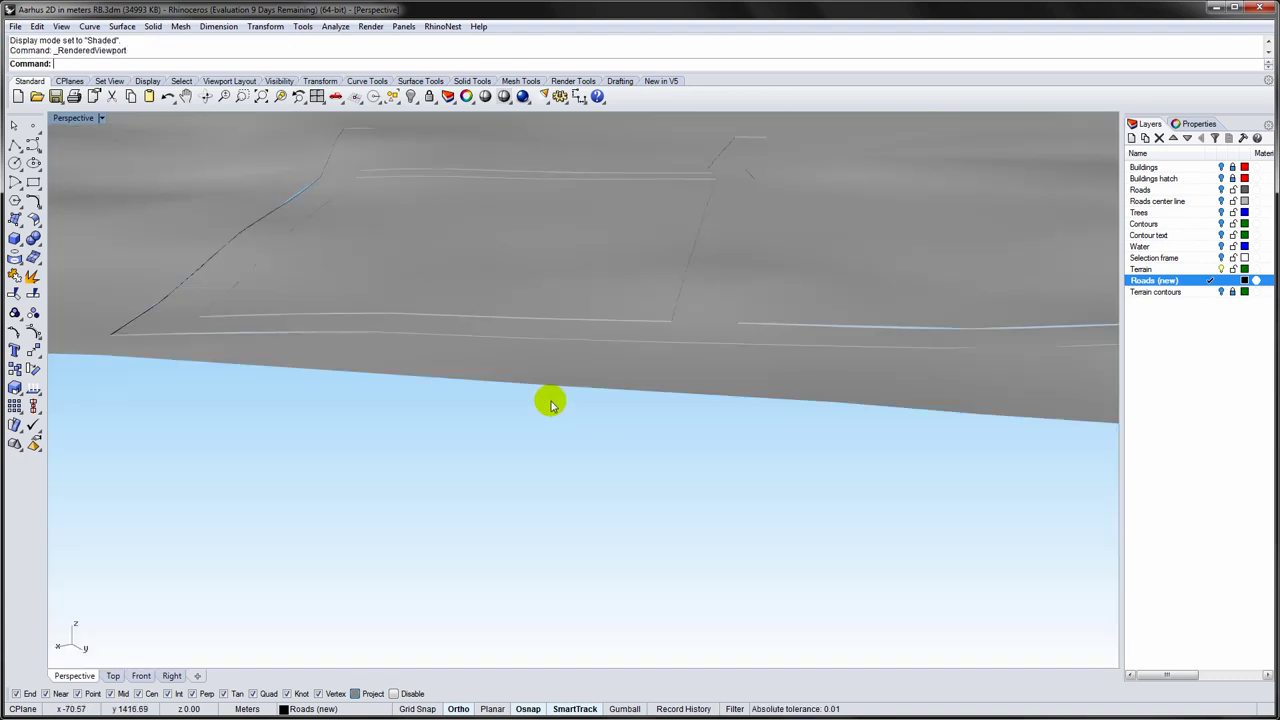
pyautogui.moveTo(543, 389); pyautogui.dragTo(804, 338, button='right')
pyautogui.scroll(12, 803, 335)
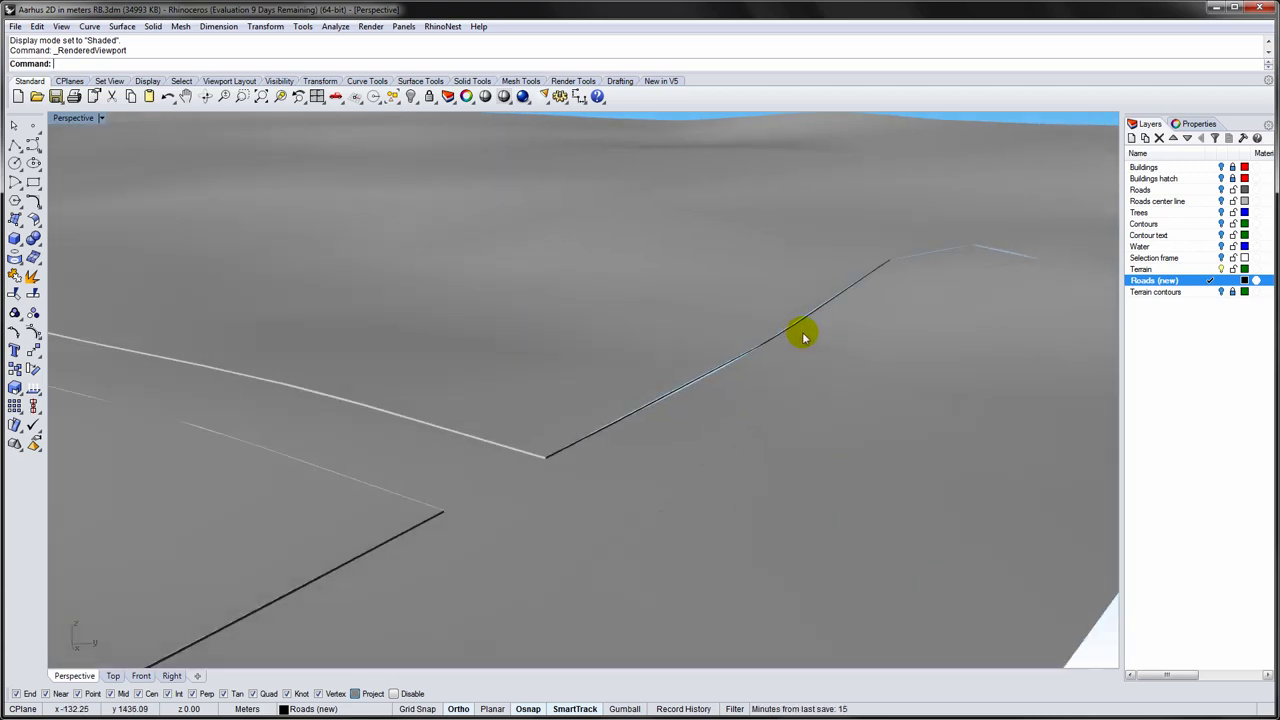
pyautogui.moveTo(573, 408); pyautogui.dragTo(613, 436, button='right')
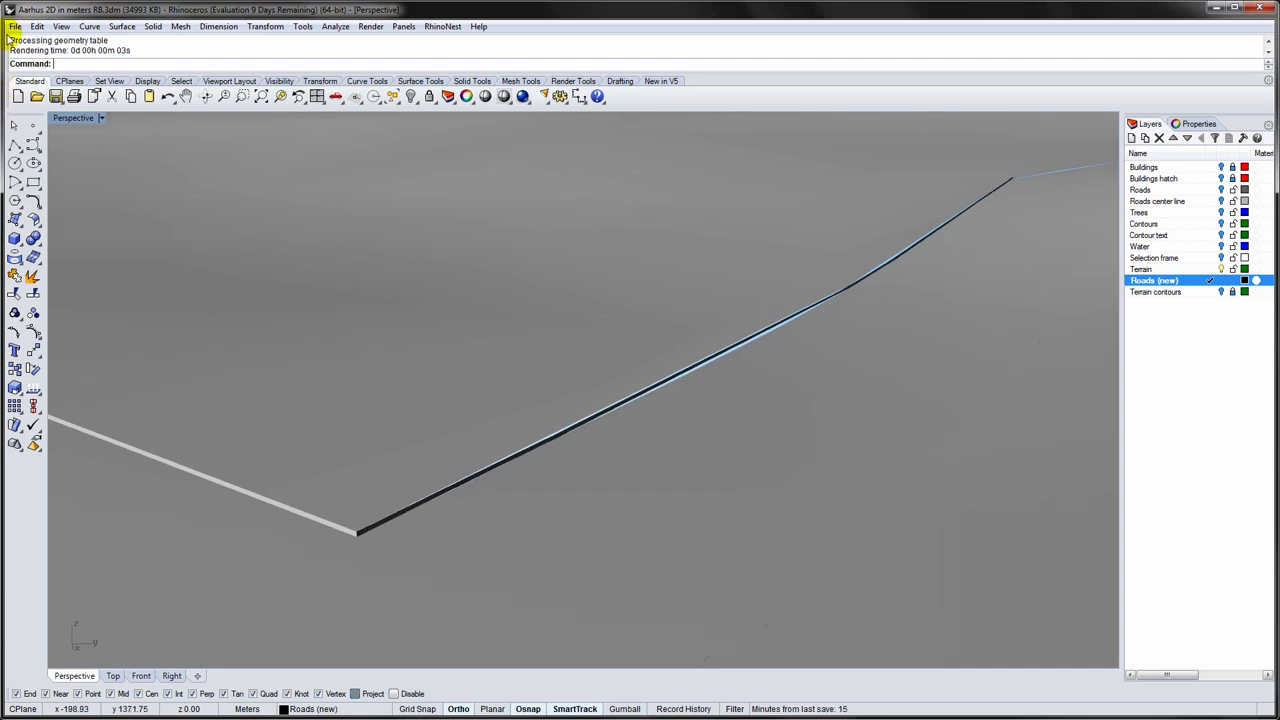
# Set the document's render mesh quality to Custom with a maximum edge length of 2 and apply it.
pyautogui.click(15, 27)
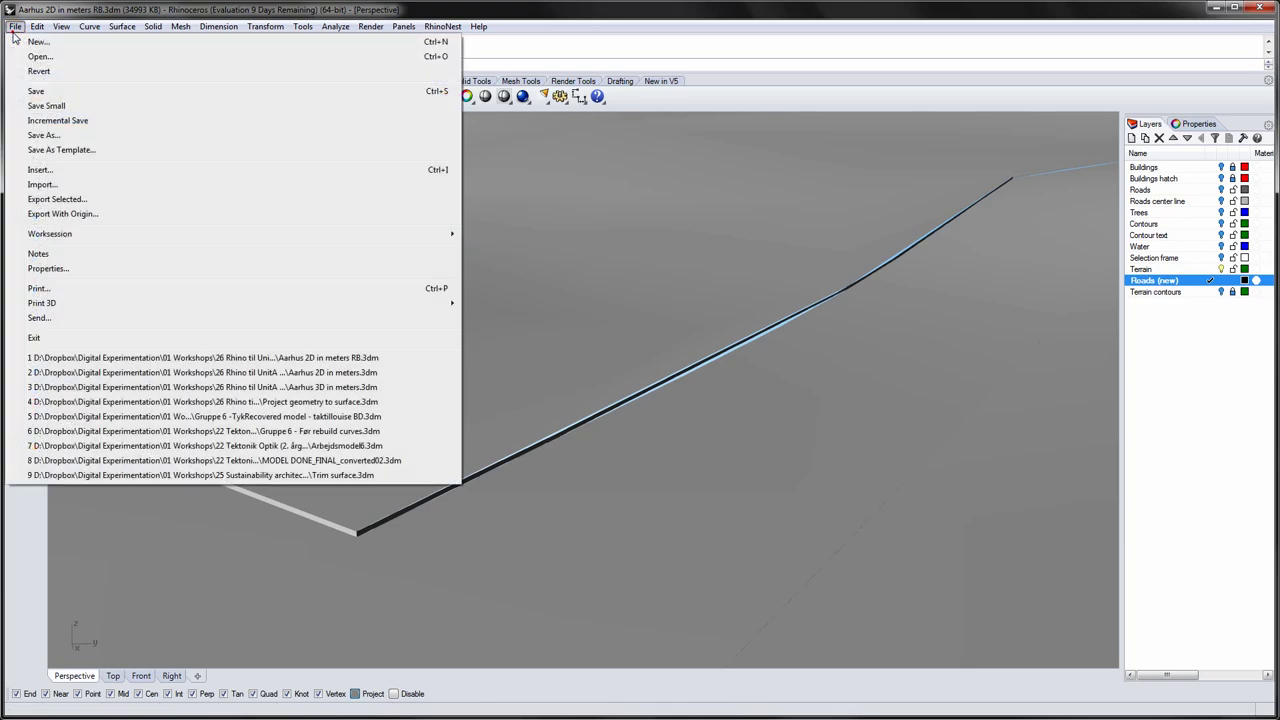
pyautogui.click(47, 270)
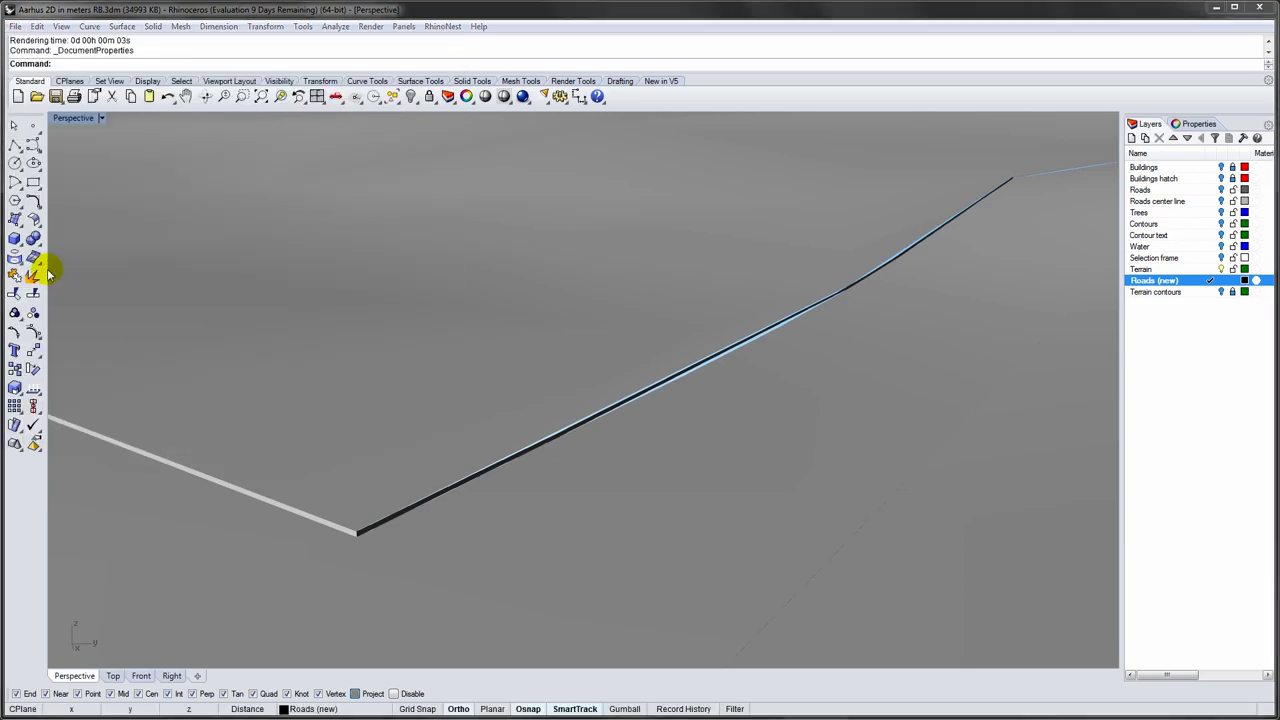
pyautogui.click(114, 193)
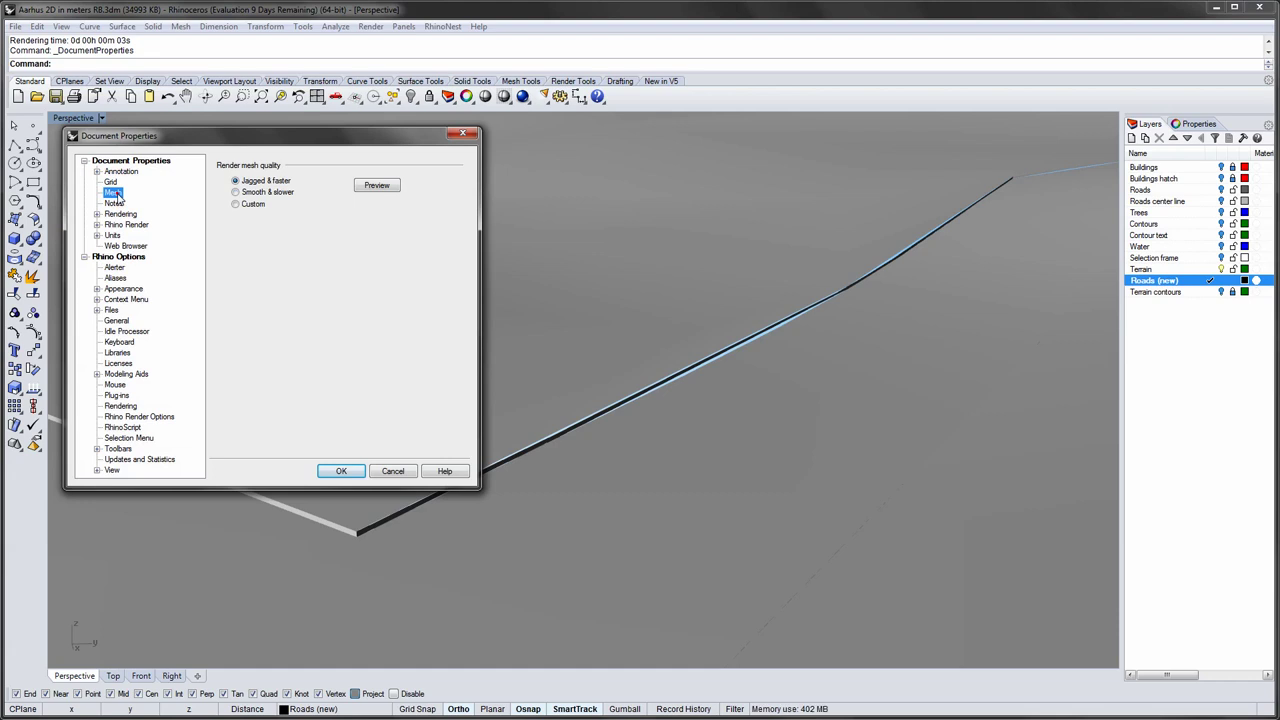
pyautogui.click(235, 204)
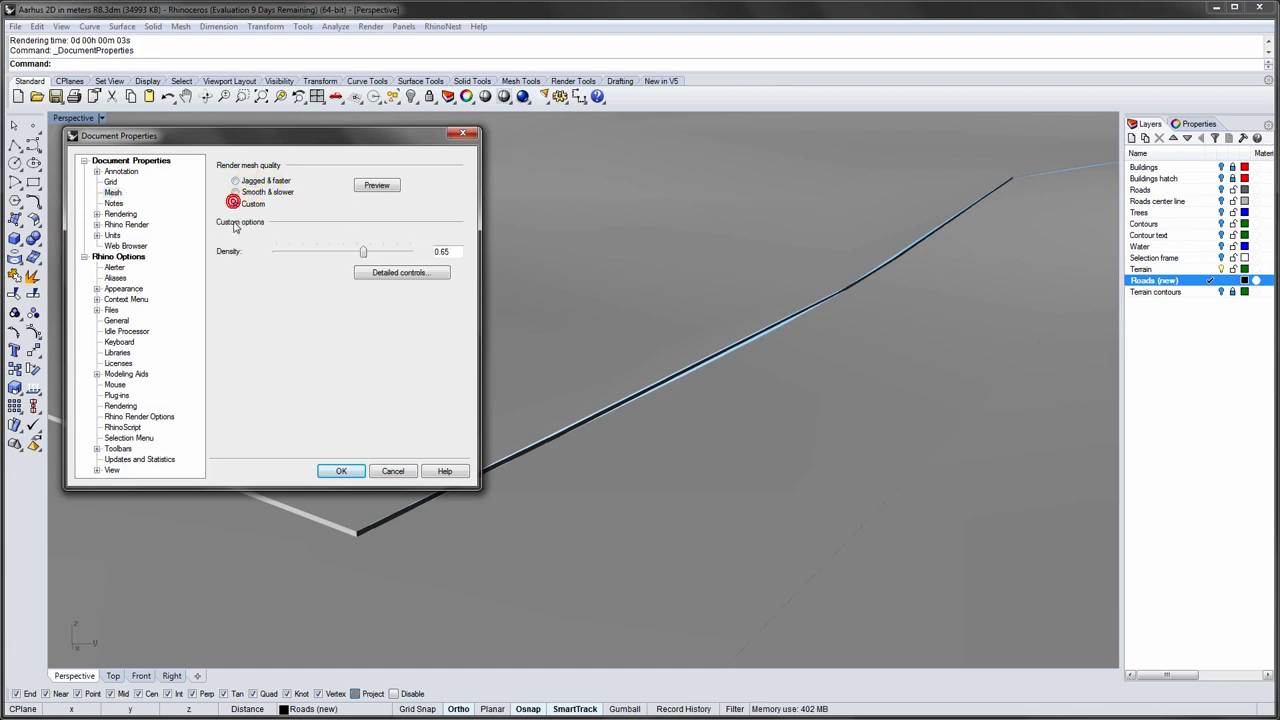
pyautogui.click(381, 283)
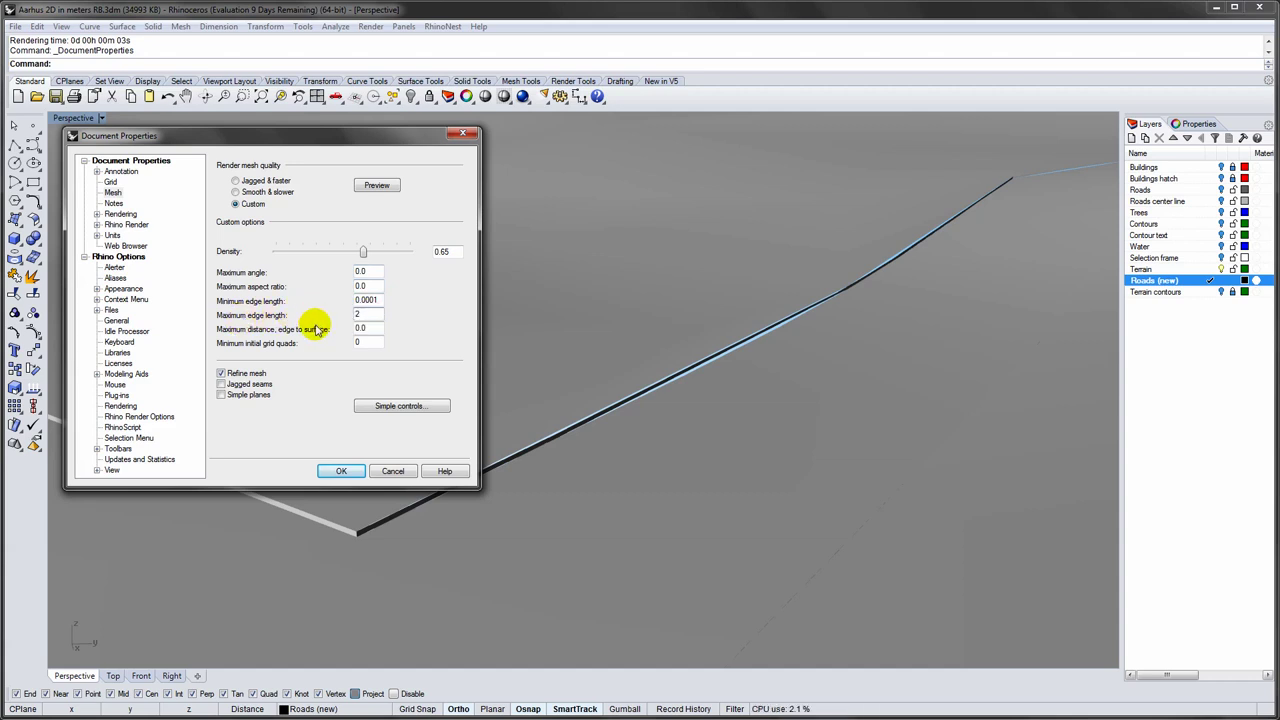
pyautogui.press('Tab')
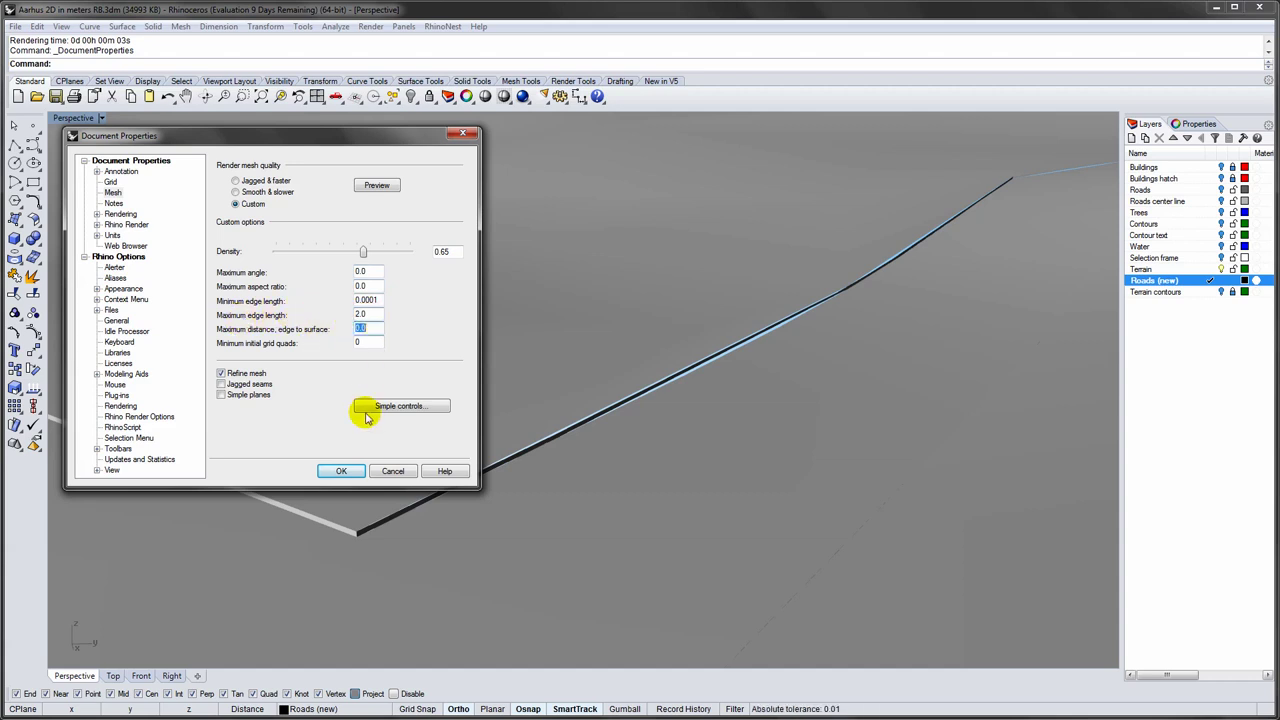
pyautogui.click(342, 471)
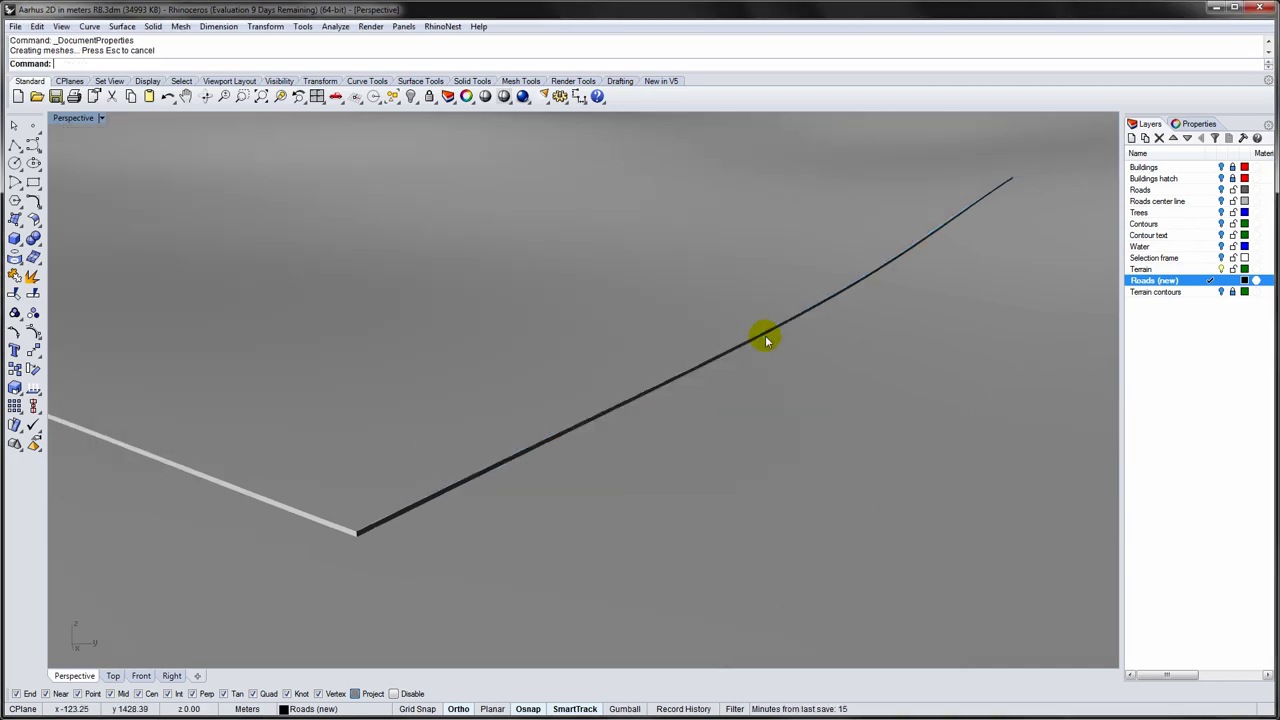